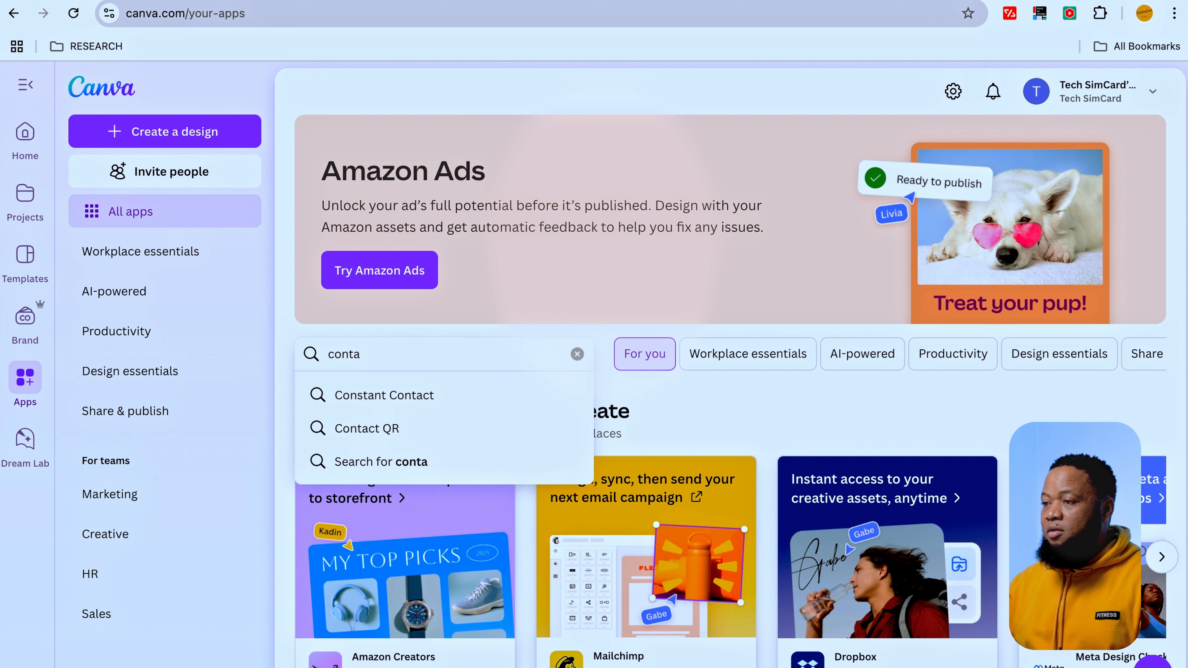
Step: Find the Contact QR app and use it in a new Business Card (Landscape) design
left_click(369, 429)
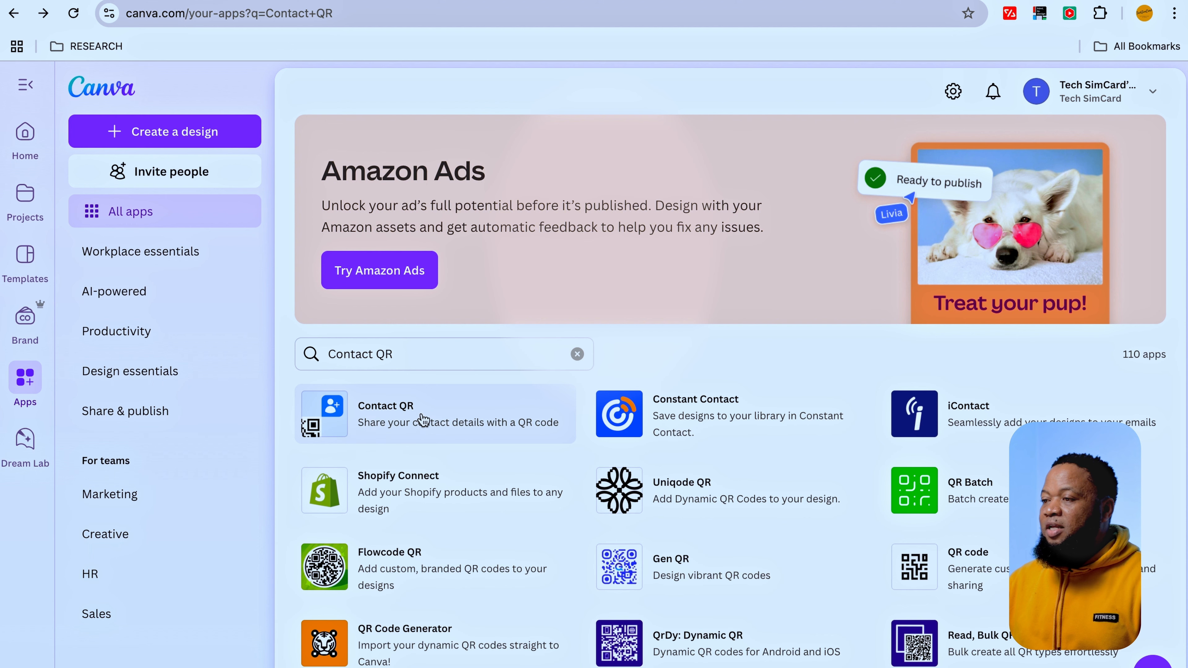
left_click(395, 416)
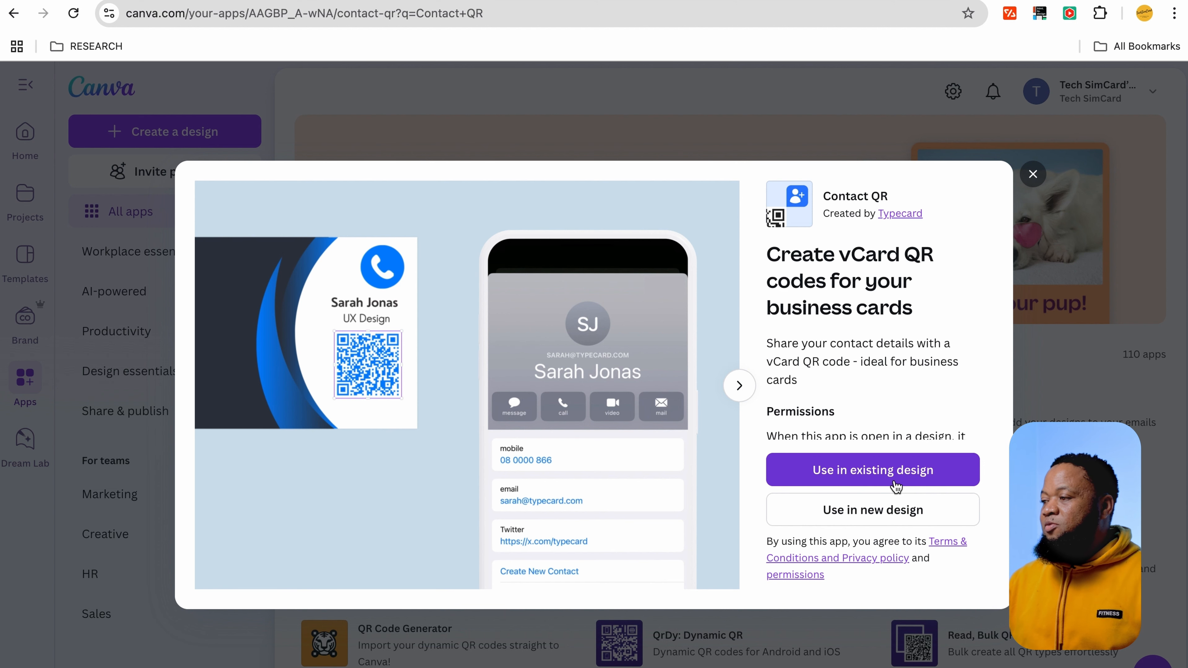
left_click(869, 515)
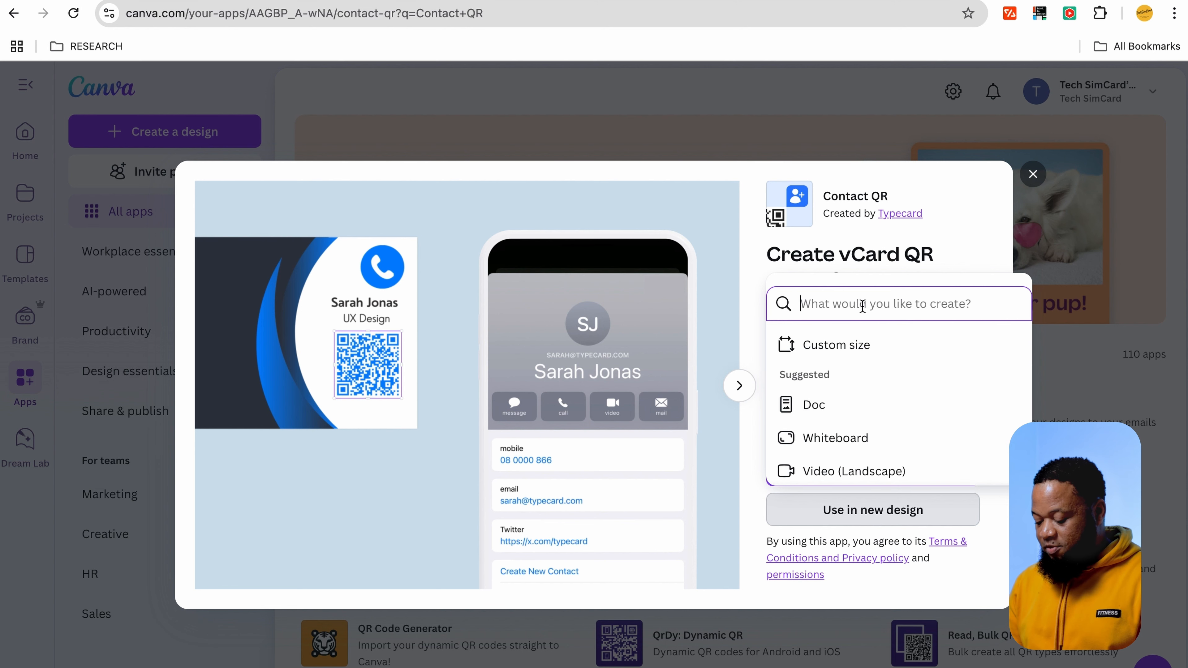
type("nus")
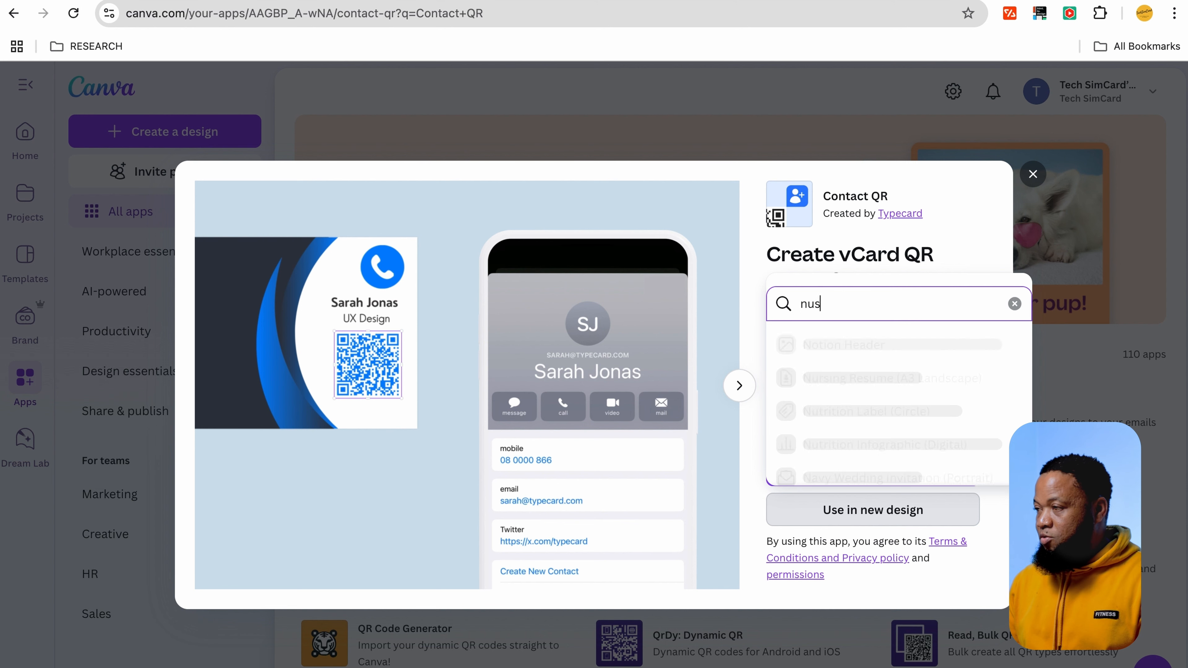
key("BackSpace")
key("BackSpace")
key("BackSpace")
type("busin")
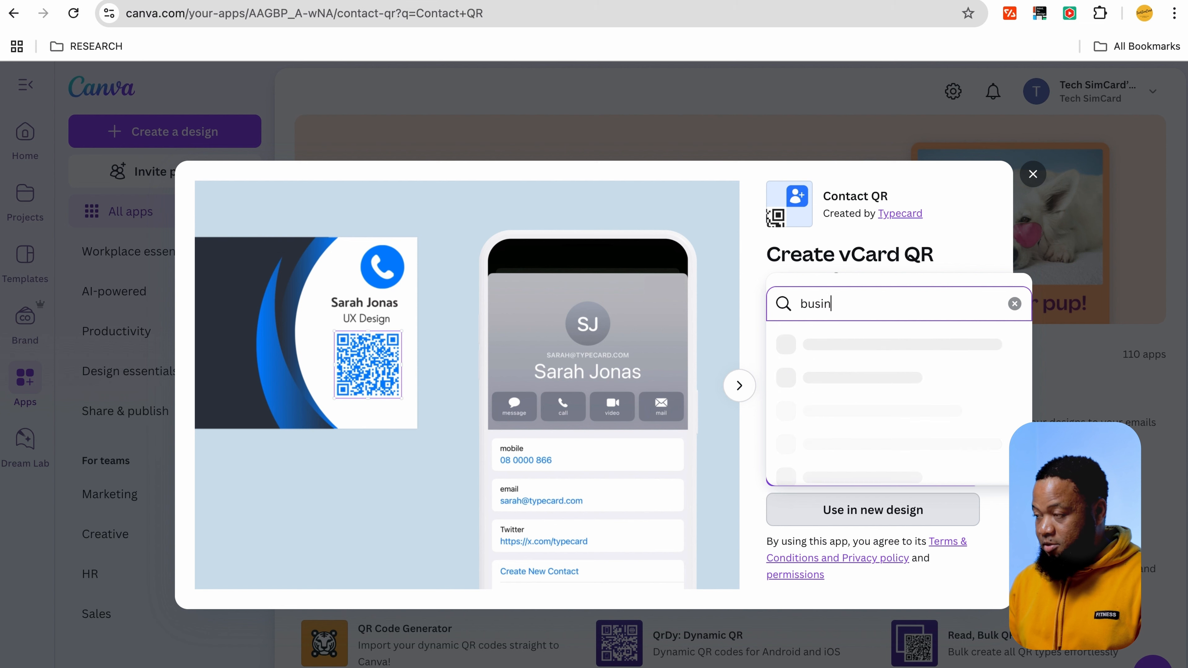
type("ess")
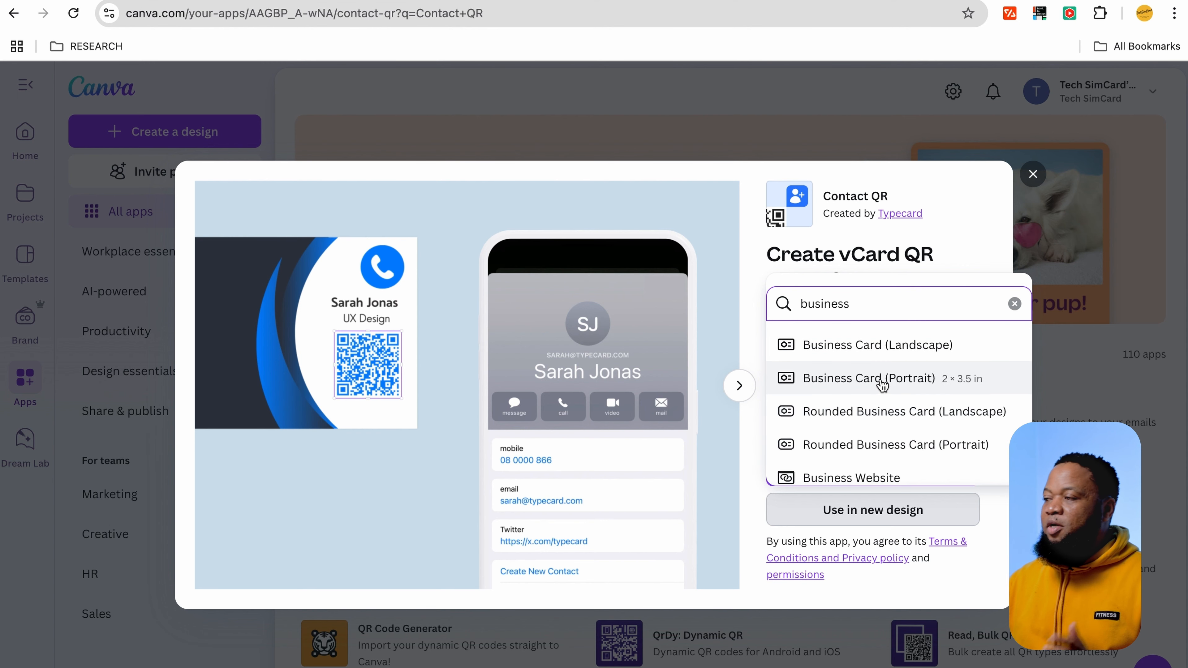
left_click(891, 348)
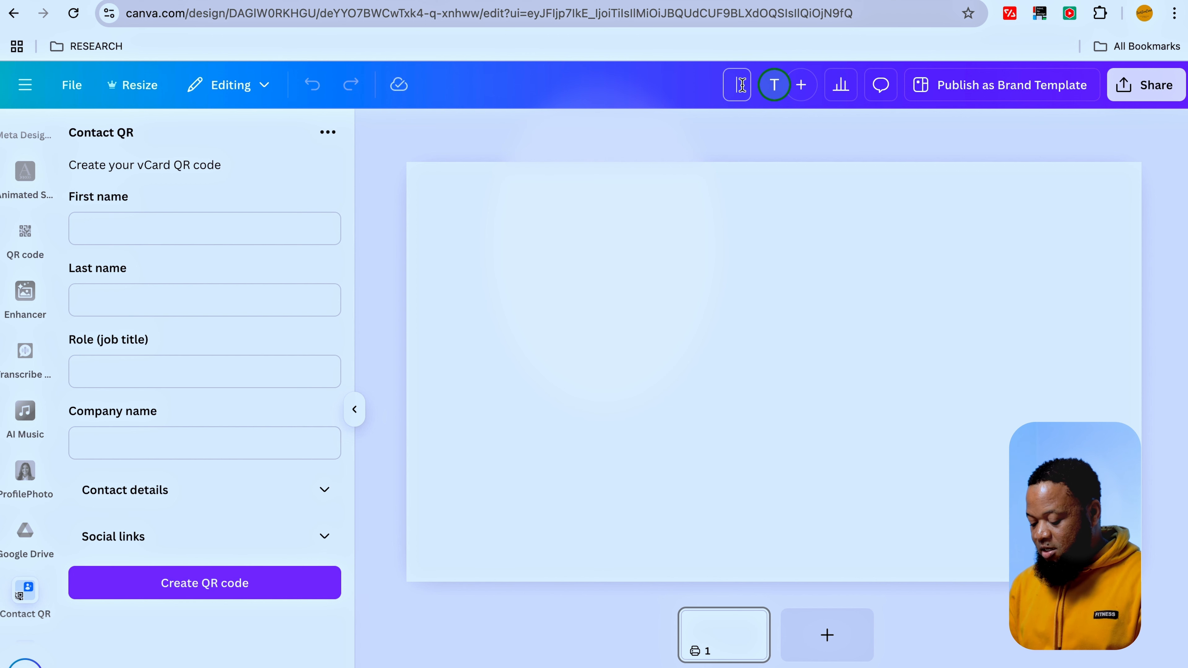
Step: Title the design "Tech Sim Card Business Card"
type("Tech Si")
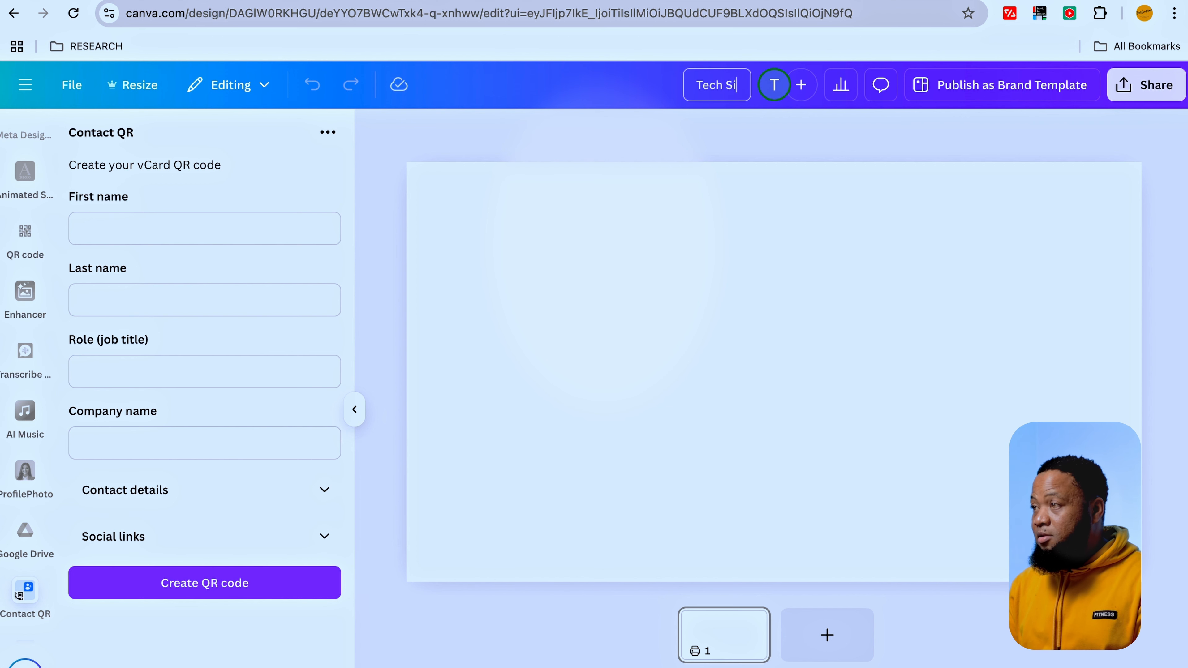
type("m Ca")
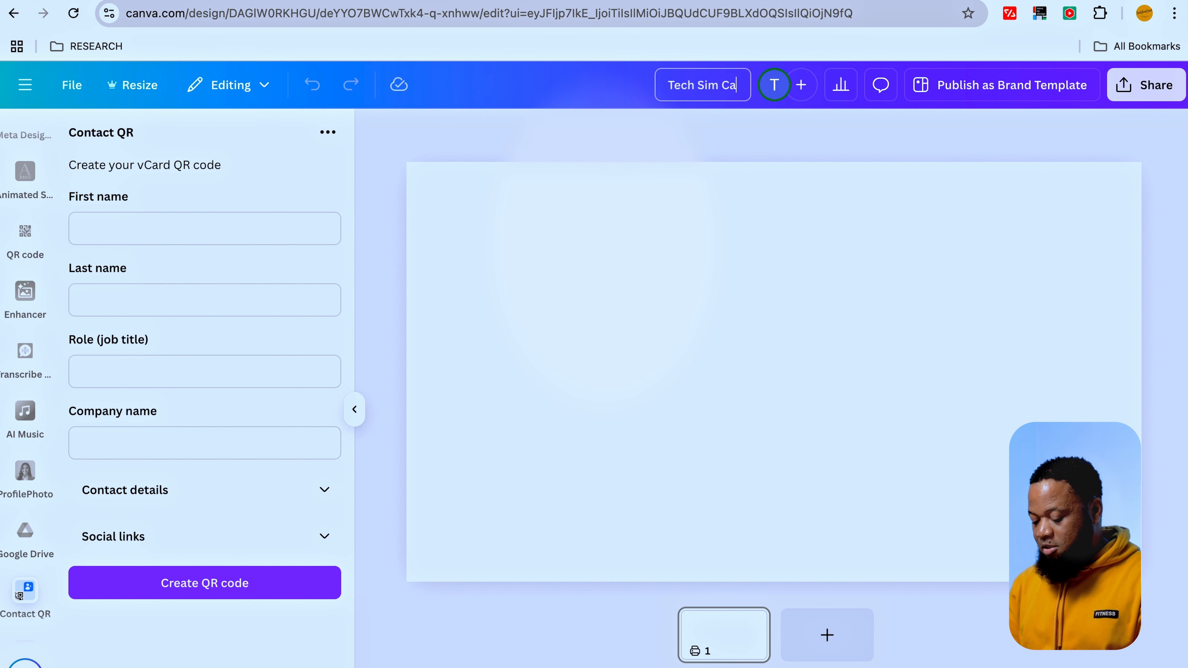
type("rd Bu")
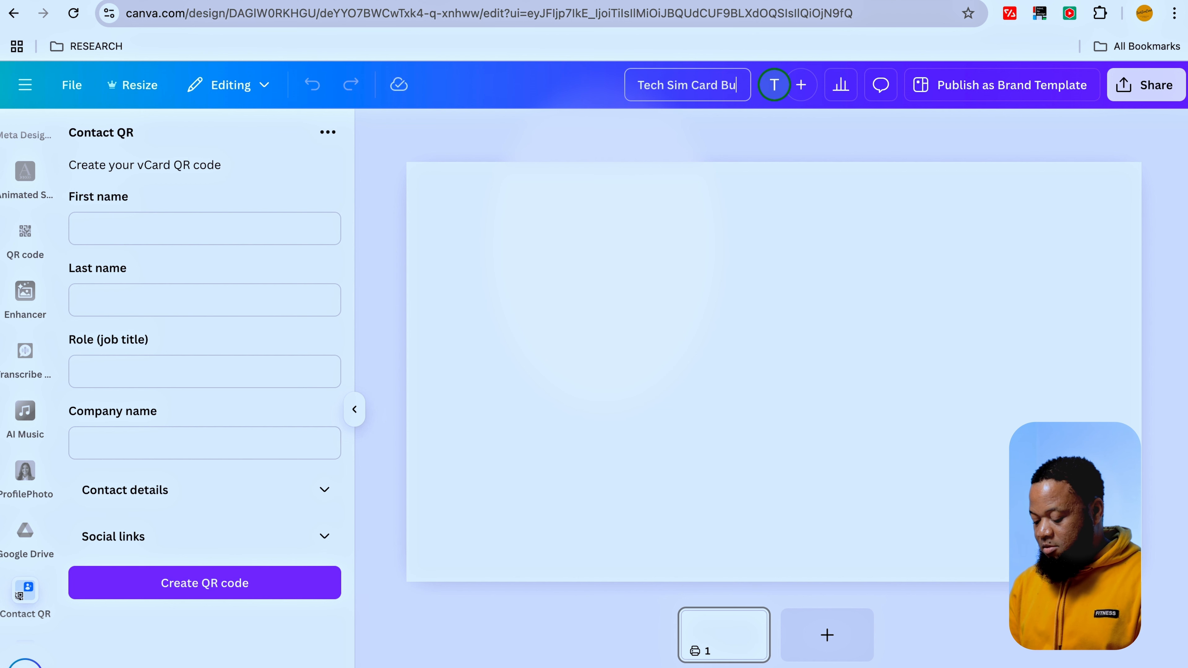
type("siness Card")
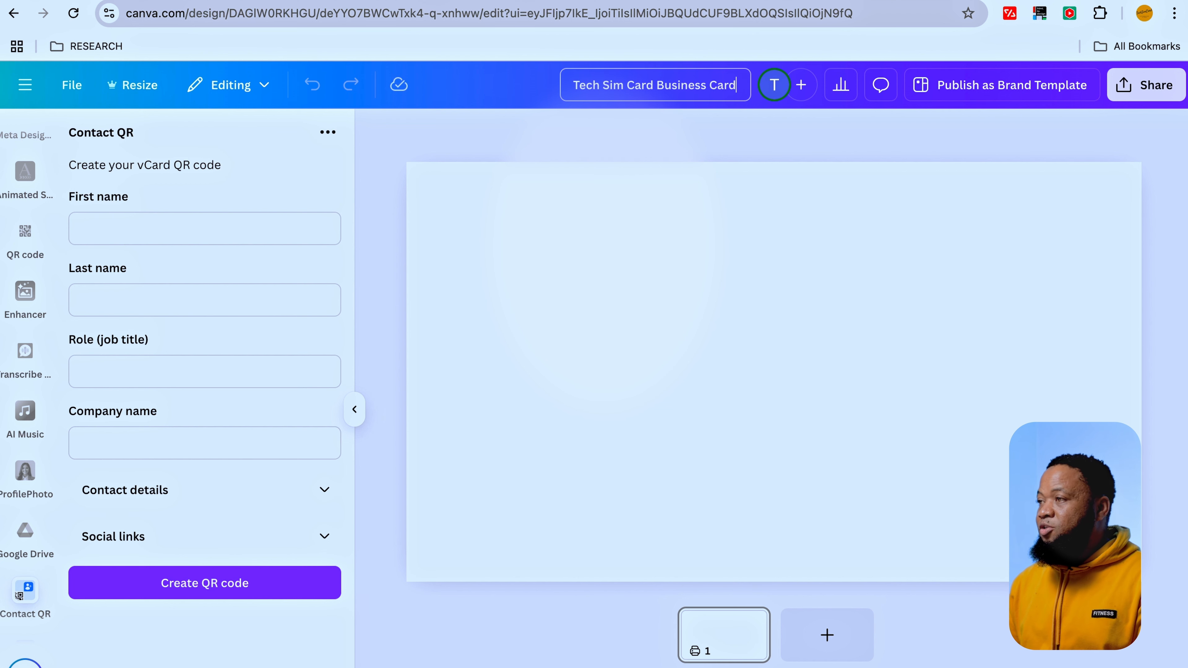
key("Return")
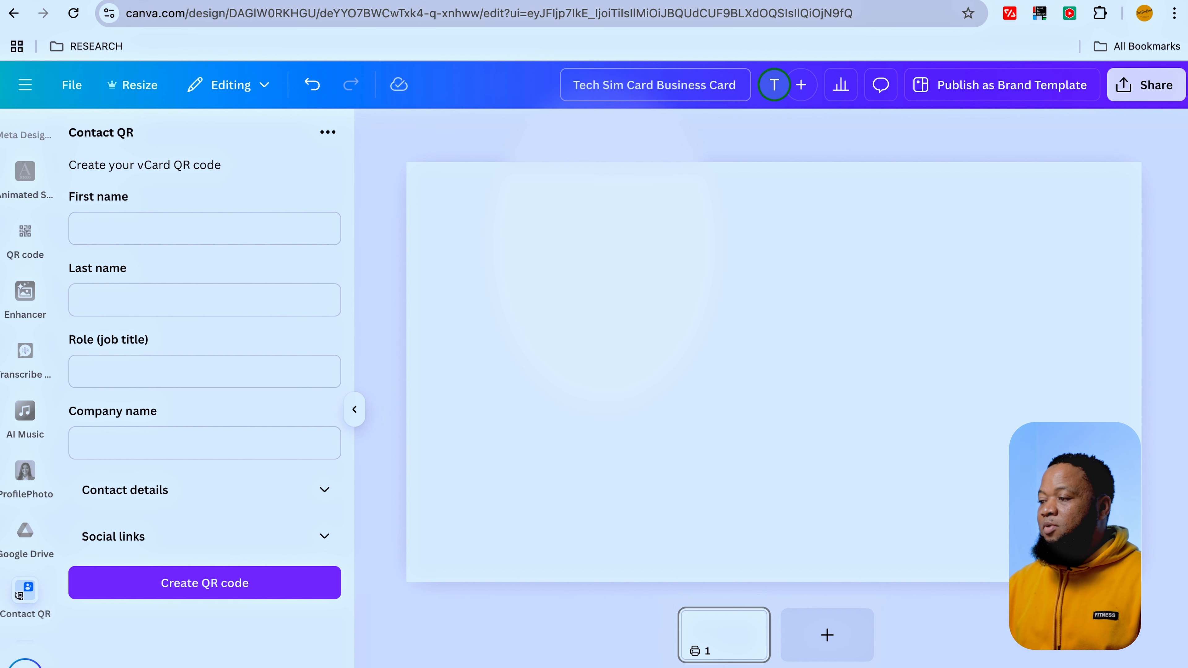
Step: Fill in the contact's full name, role Photographer / Videographer, company TechSimCard PTY LTD 2004 and contact details, and generate the vCard QR code
left_click(162, 239)
left_click(276, 287)
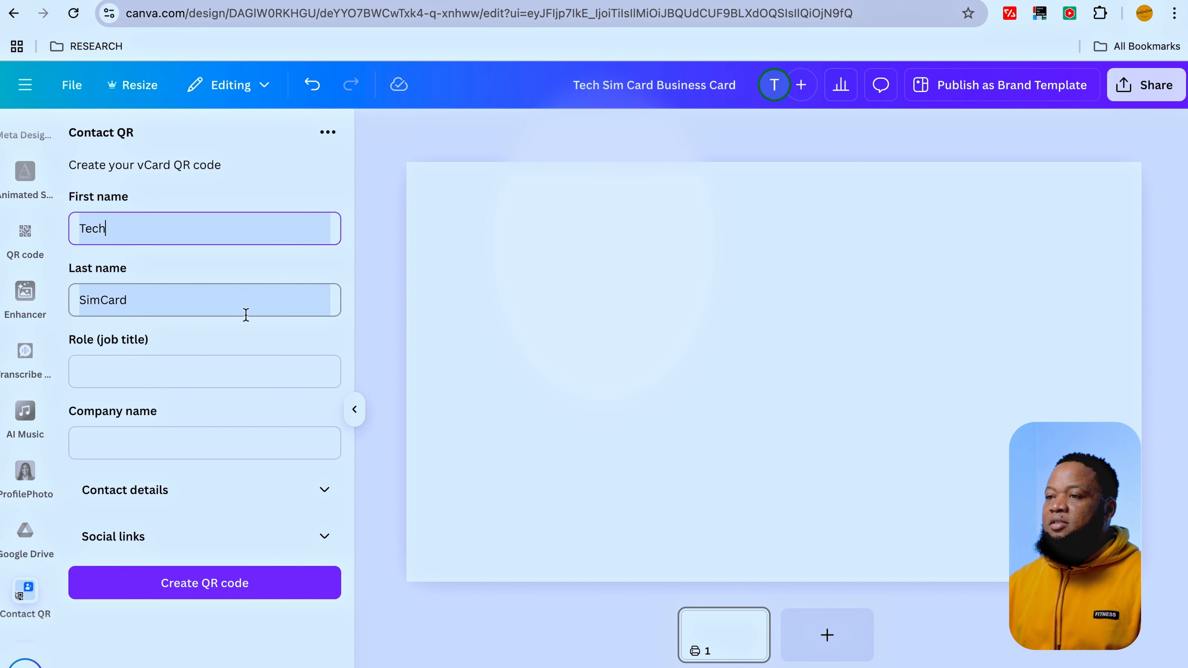
left_click(162, 371)
left_click(215, 415)
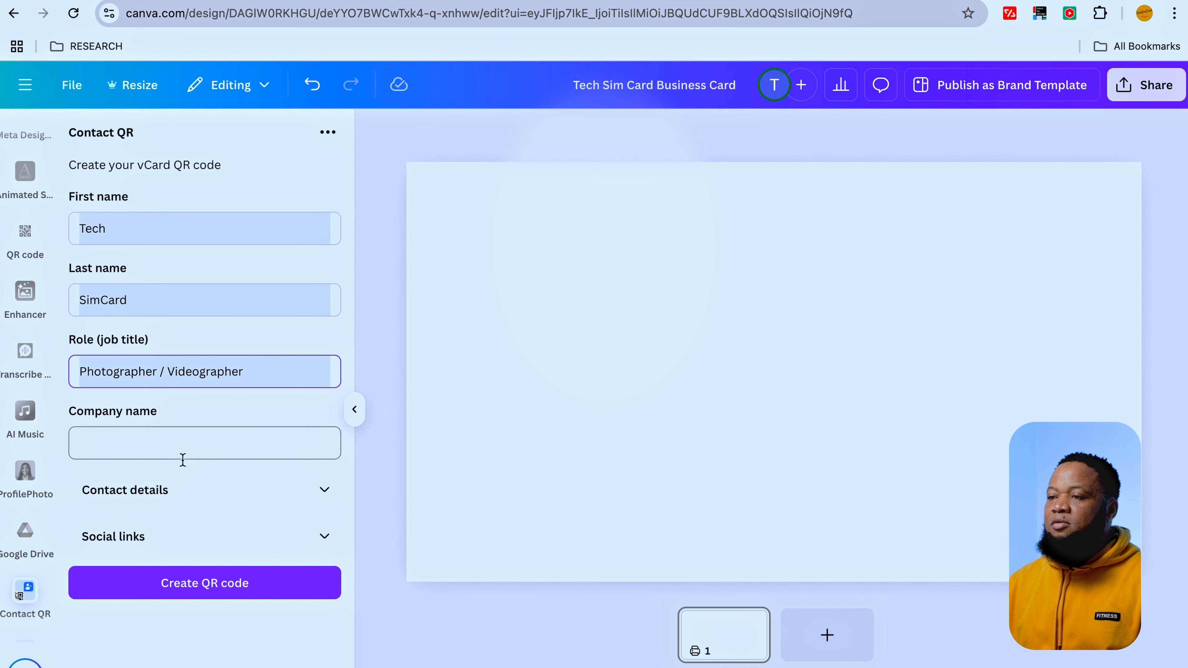
left_click(137, 444)
left_click(201, 487)
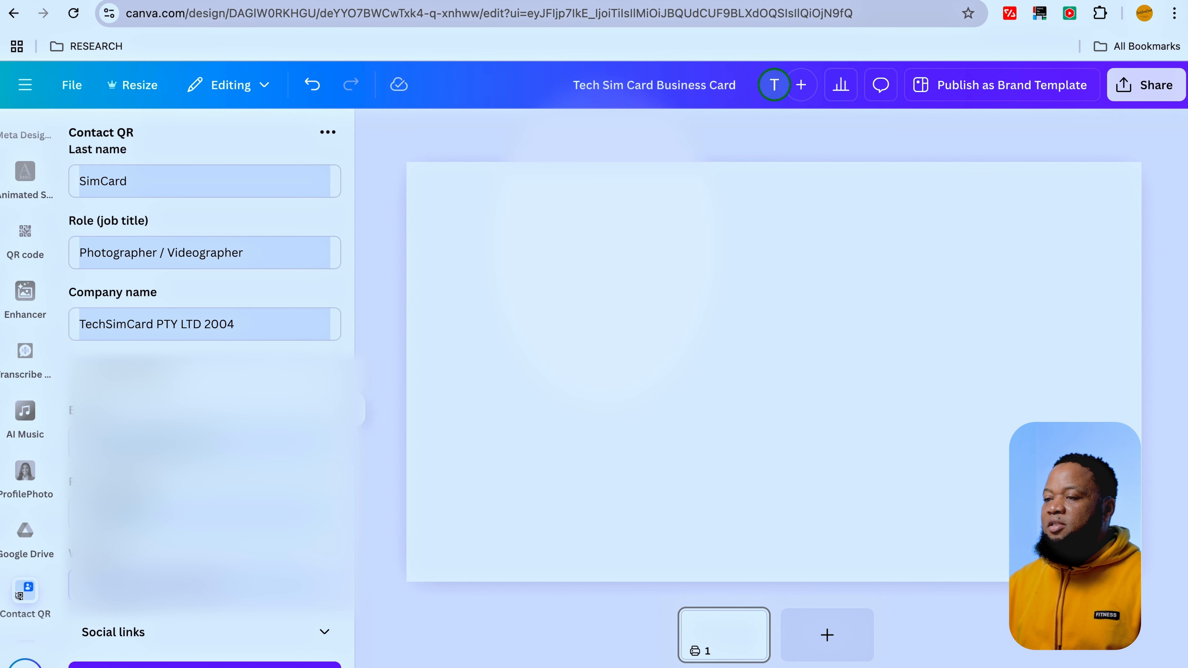
left_click(205, 664)
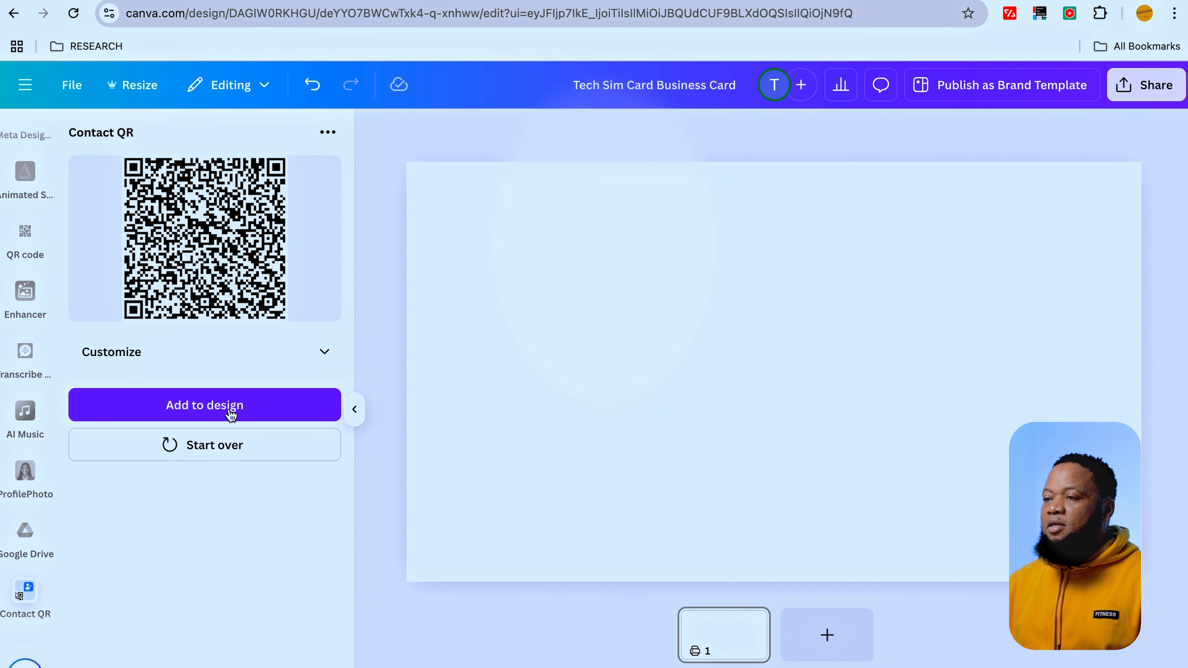
Step: Add the generated QR code to the card and enlarge it around the middle to cover most of the card's height
left_click(218, 412)
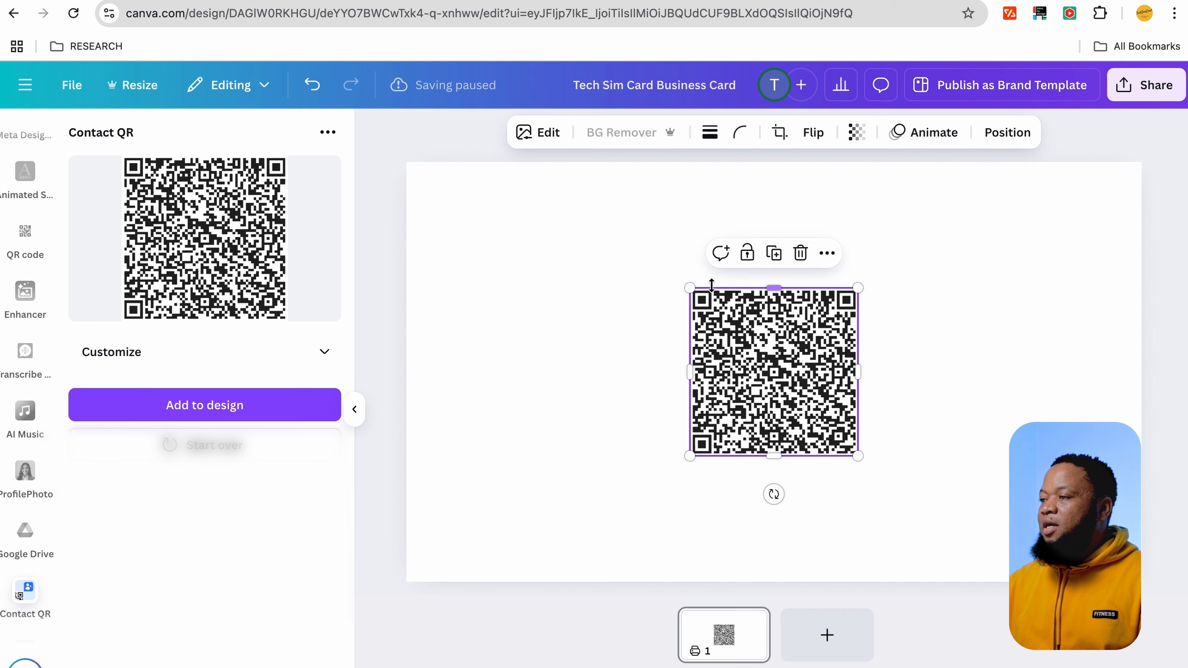
left_click_drag(690, 287, 576, 174)
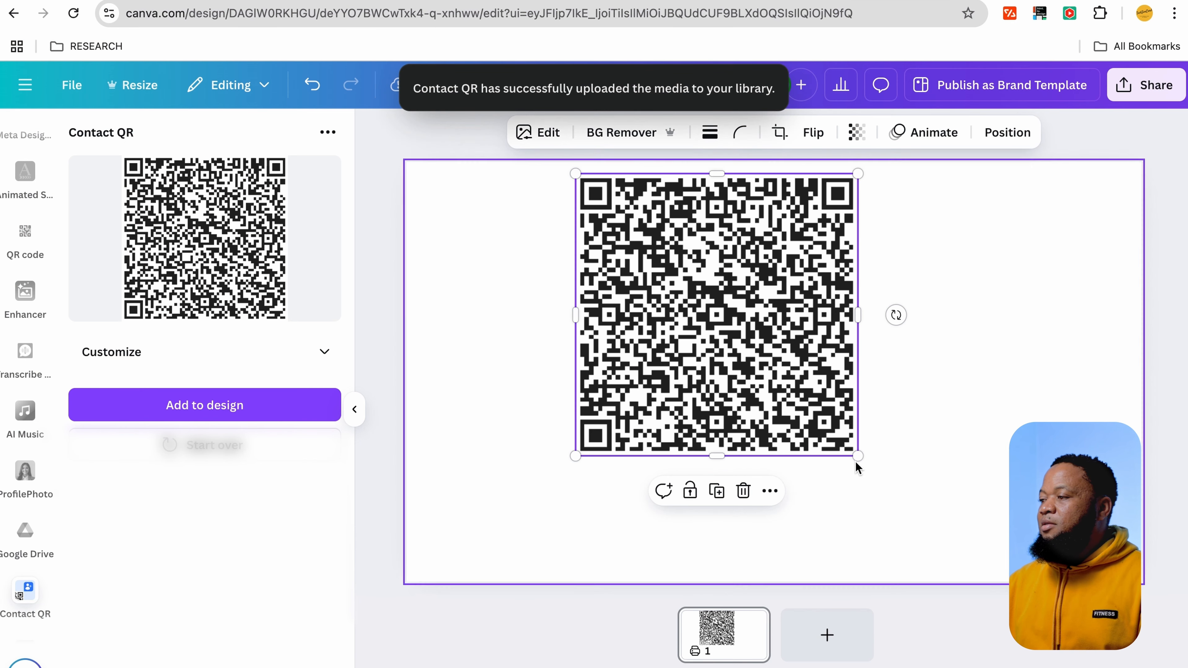
left_click_drag(858, 467, 905, 508)
mouse_move(792, 310)
left_mouse_down()
mouse_move(813, 339)
mouse_move(796, 328)
left_mouse_up()
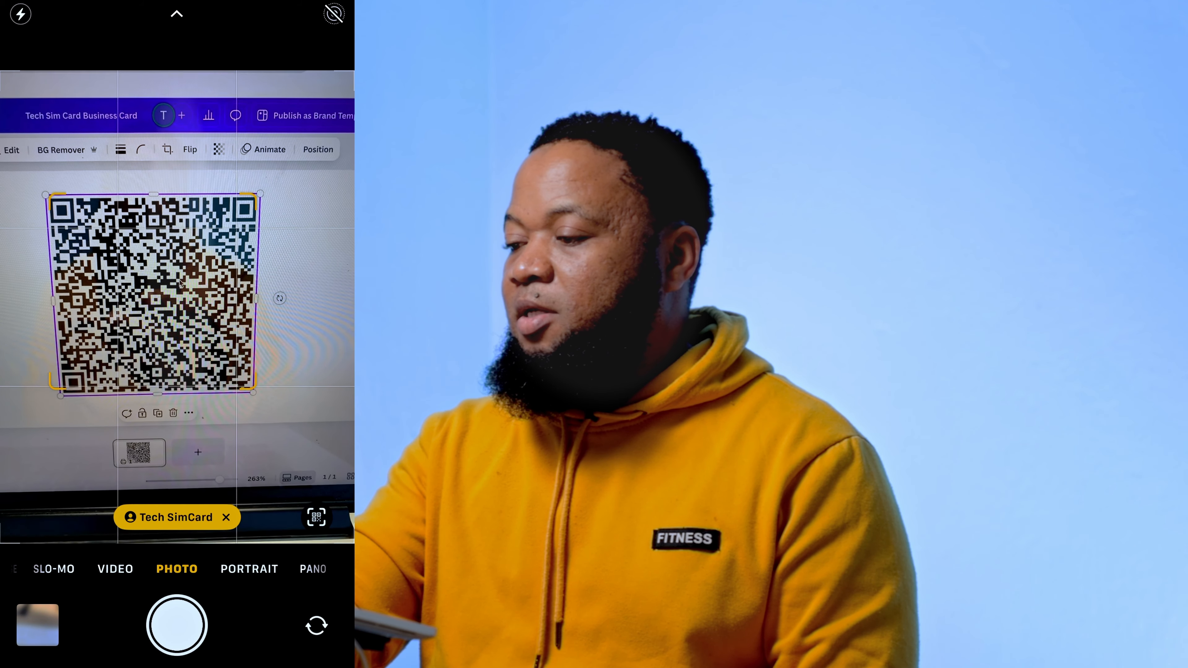
Step: In the phone's camera, open the contact scanned from the QR code and review its details
left_click(177, 517)
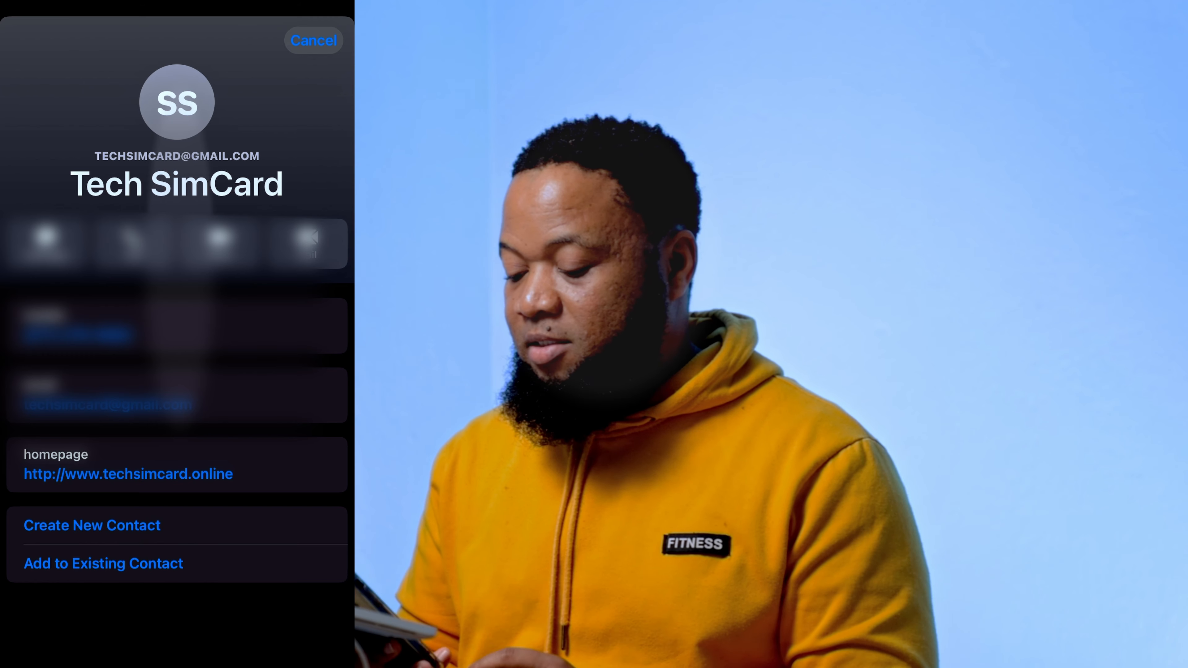
scroll(178, 328, "down", 3)
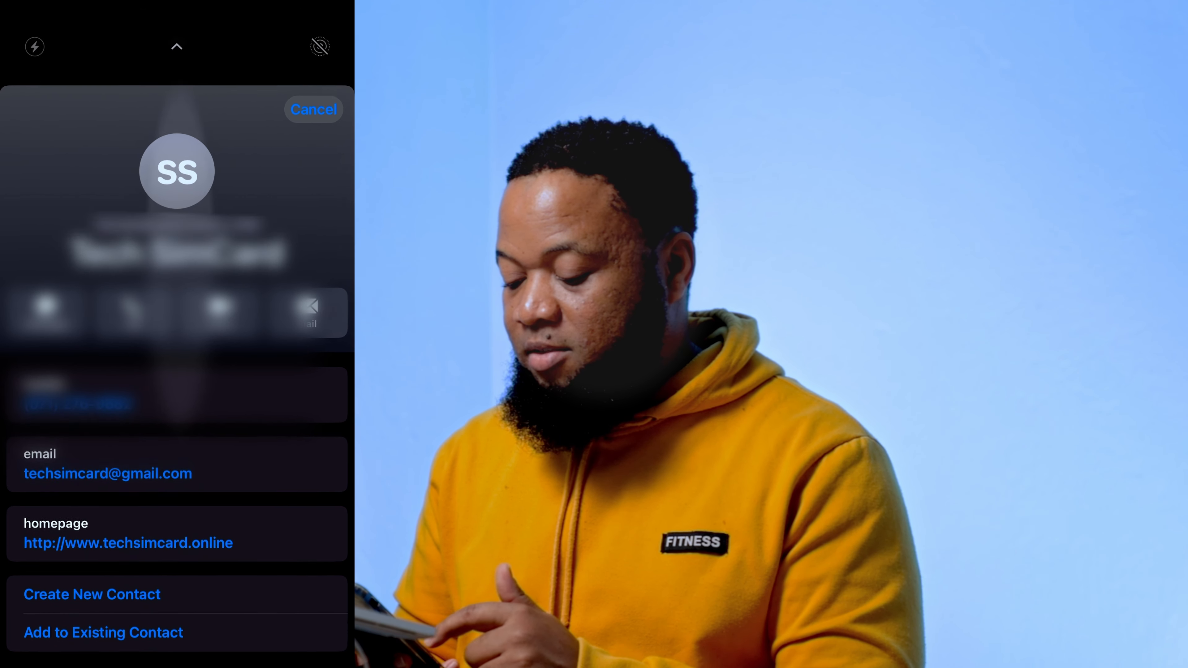
left_click(92, 525)
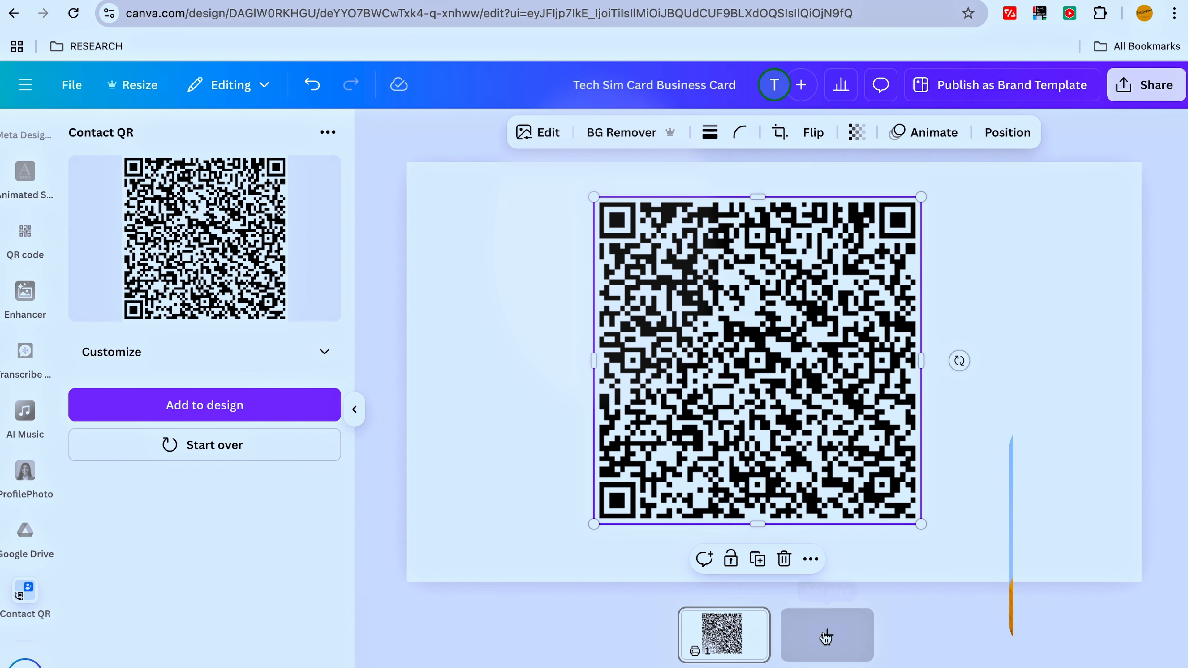
Step: Switch back to Canva, add a blank second page to the design and show the business card templates
left_click(825, 637)
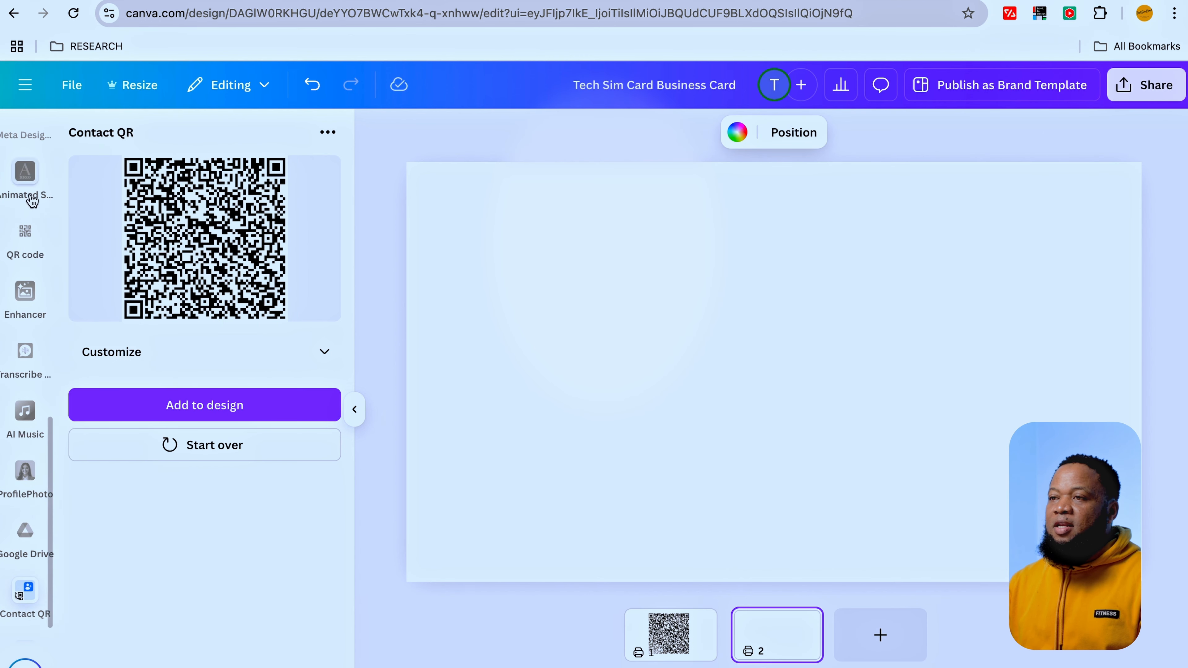
scroll(32, 202, "up", 10)
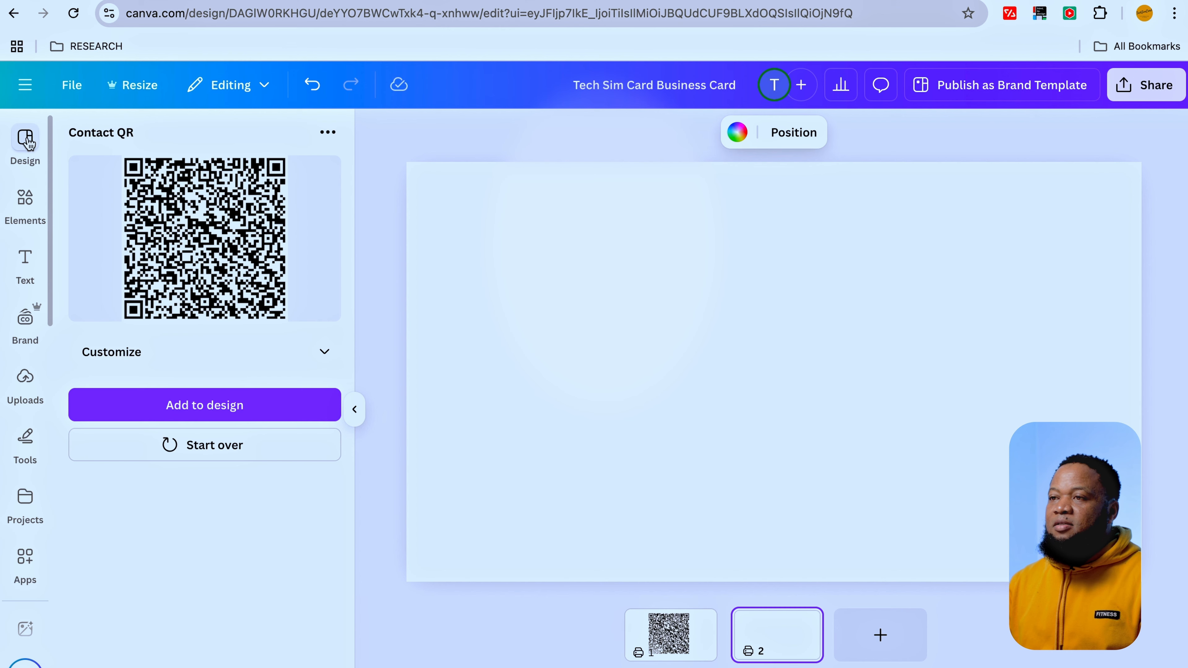
left_click(25, 140)
Step: Browse the business card templates for one with a QR code and open the Beige Brown Photo-centric Arts QR Code Business Card template
scroll(218, 479, "down", 2)
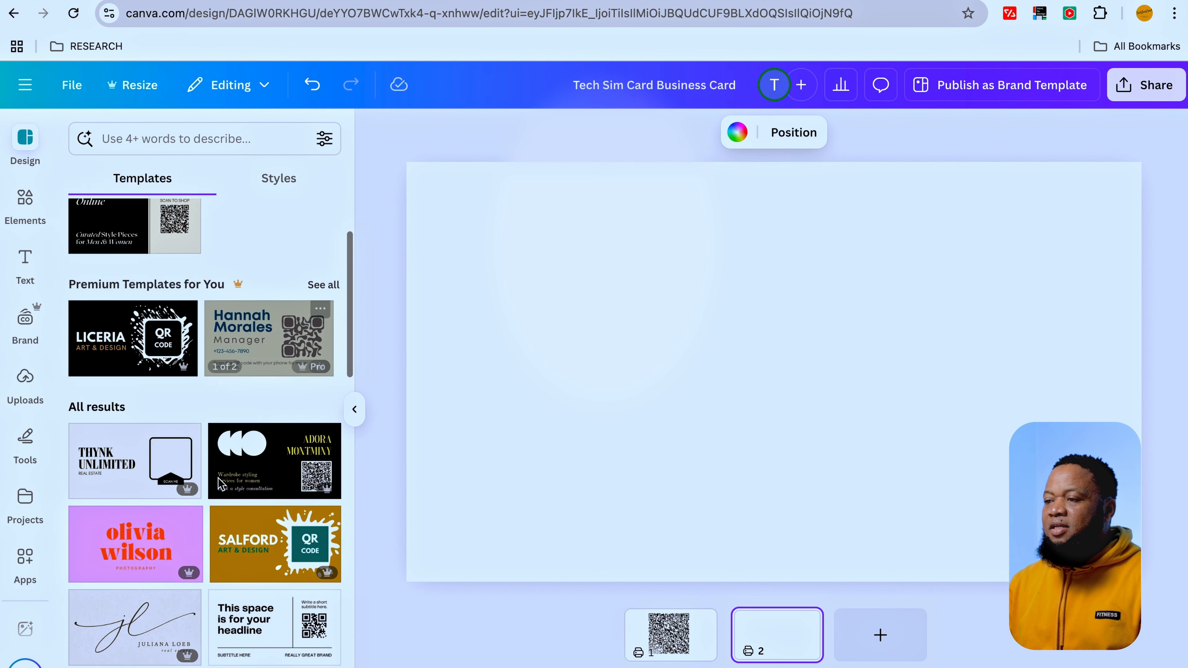
scroll(218, 479, "down", 3)
scroll(261, 545, "down", 3)
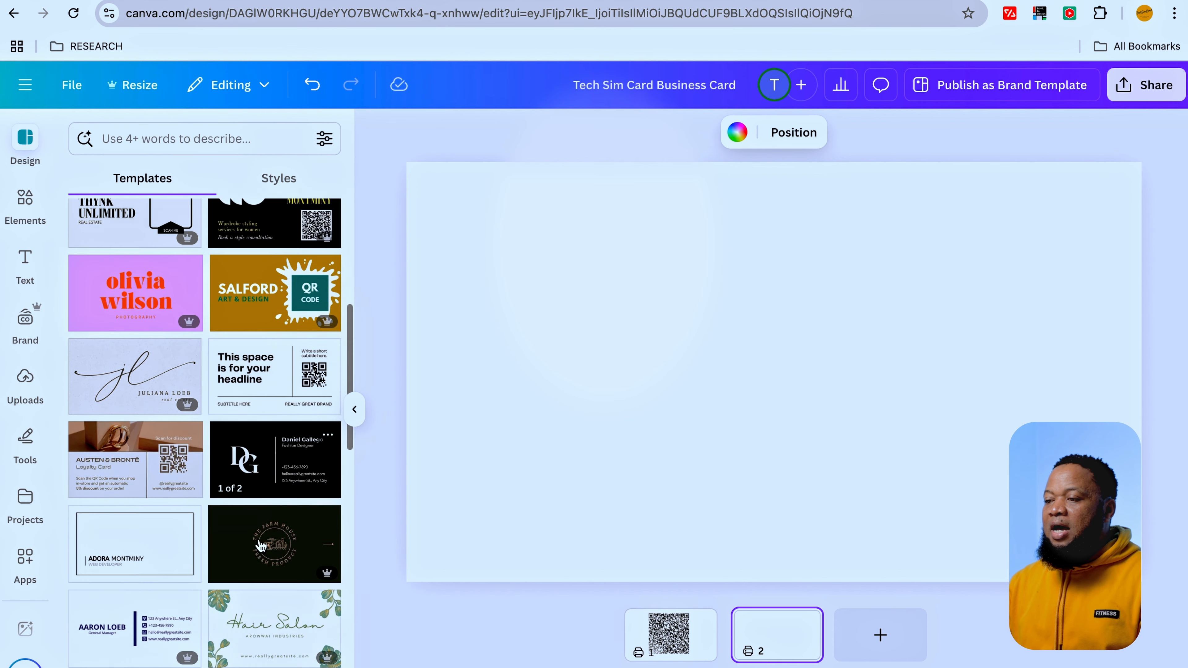
scroll(261, 545, "down", 3)
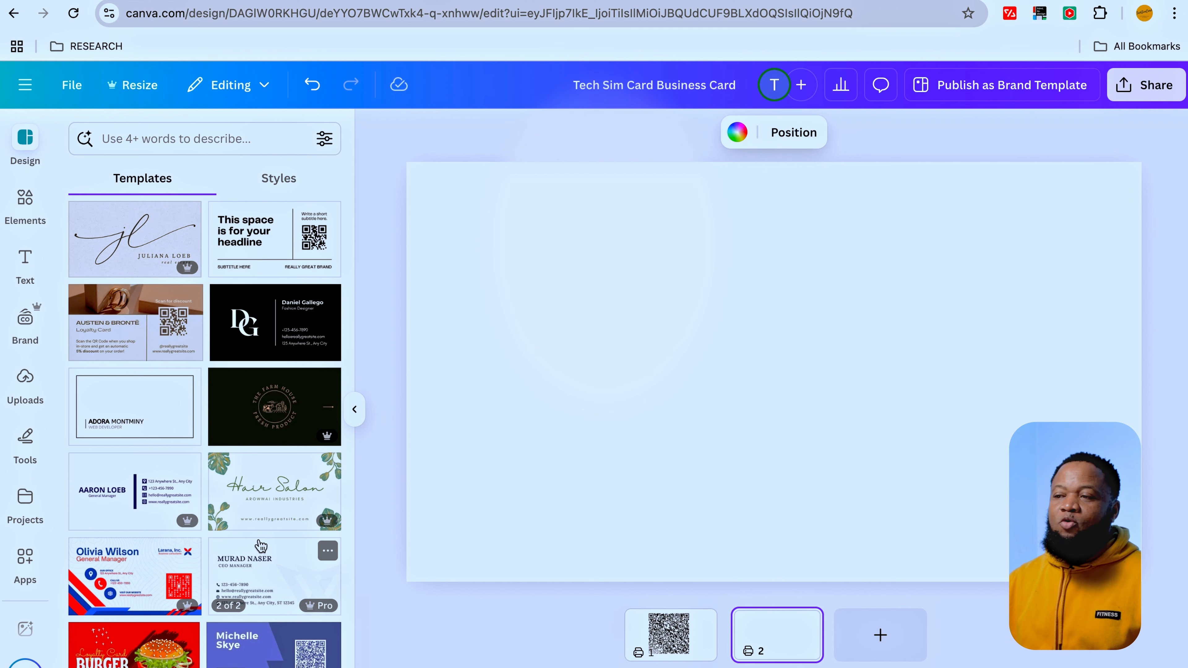
scroll(253, 536, "down", 4)
scroll(253, 538, "down", 15)
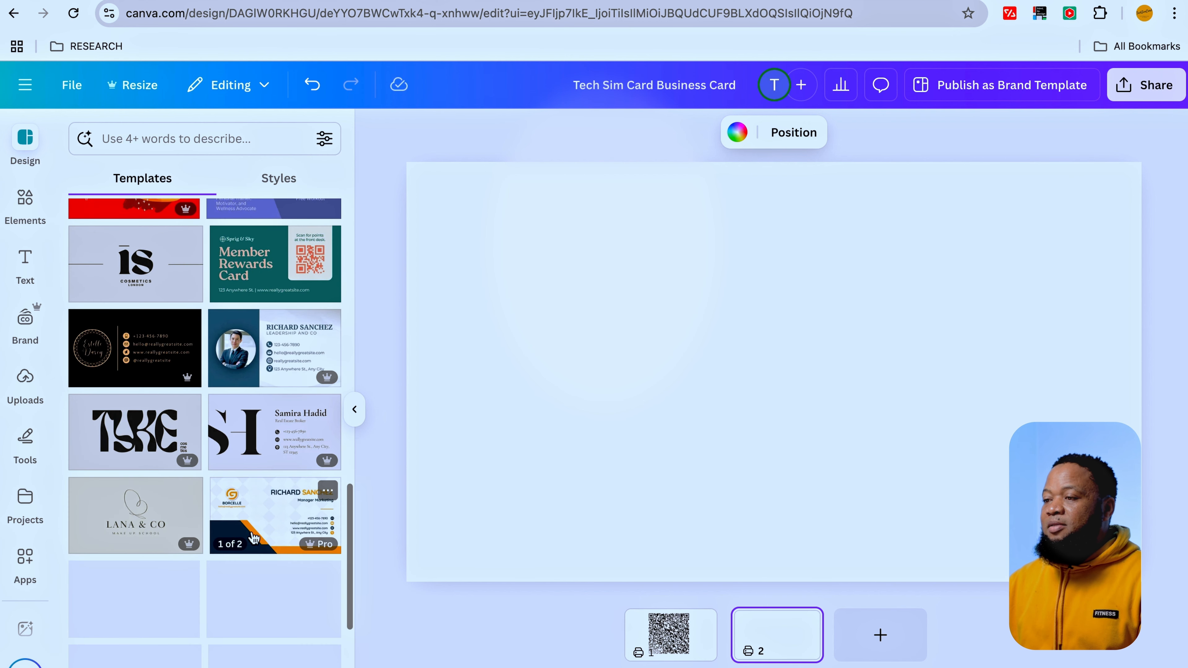
scroll(253, 538, "down", 6)
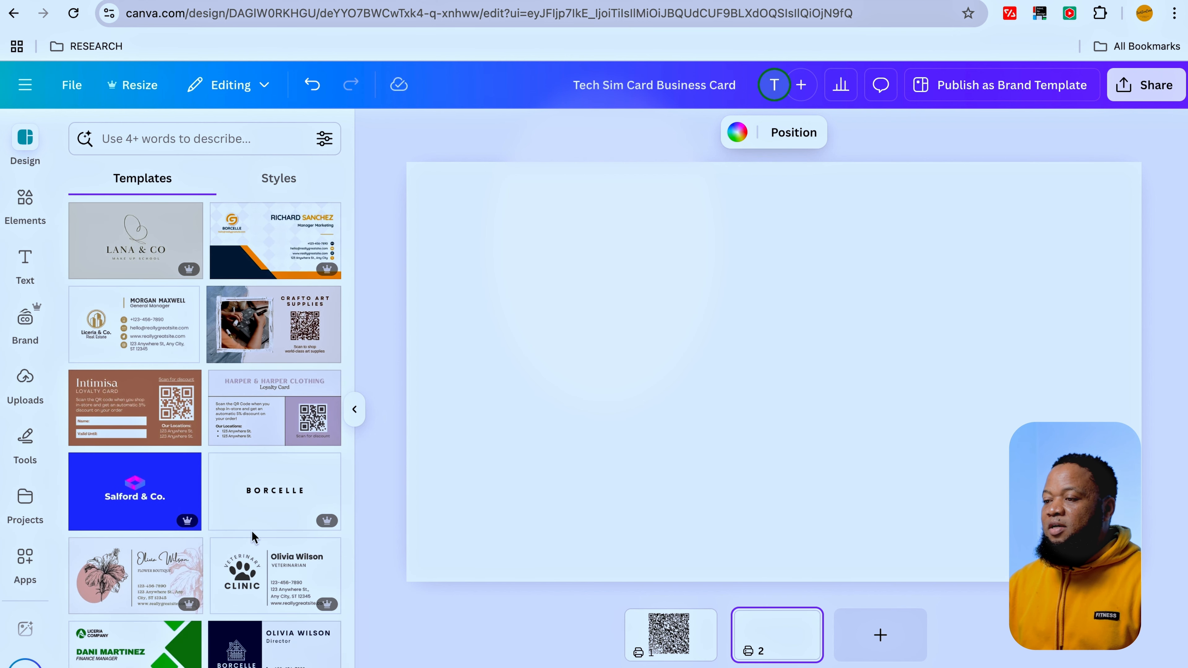
scroll(253, 538, "down", 6)
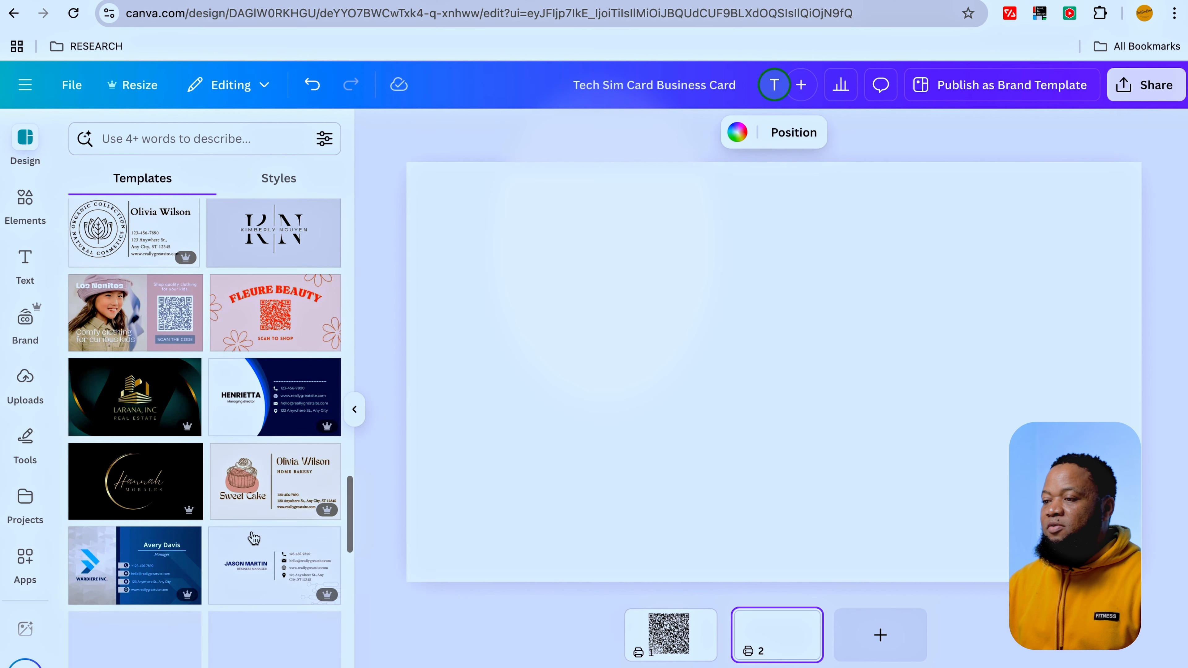
scroll(253, 538, "up", 5)
scroll(253, 538, "up", 8)
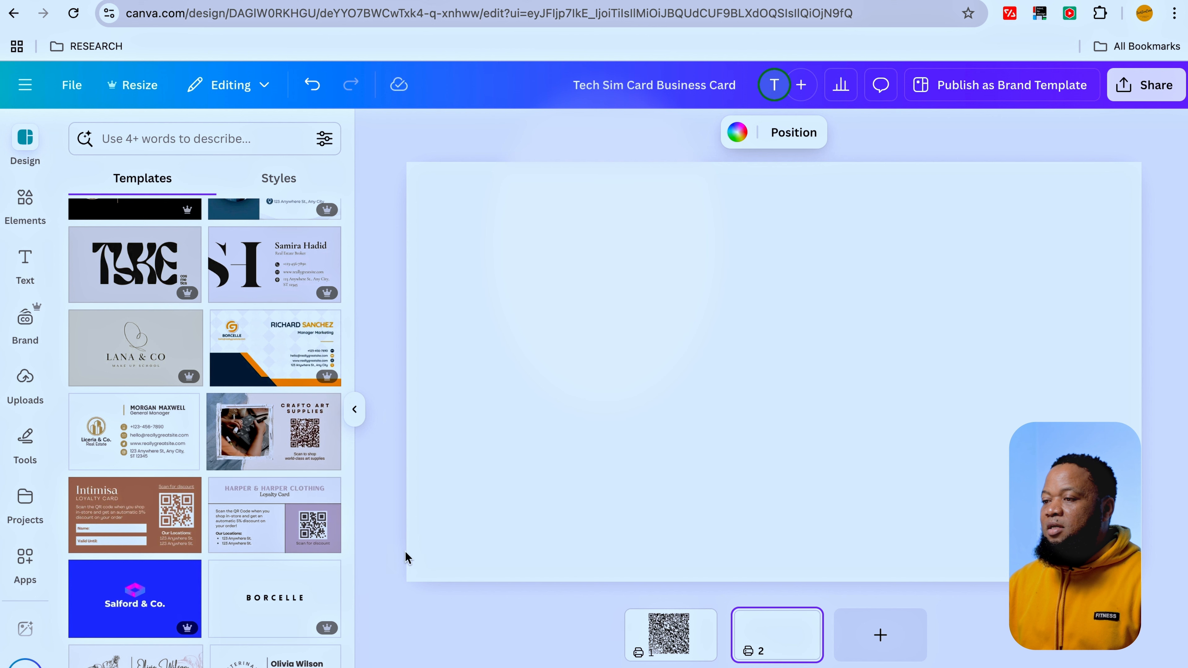
mouse_move(269, 451)
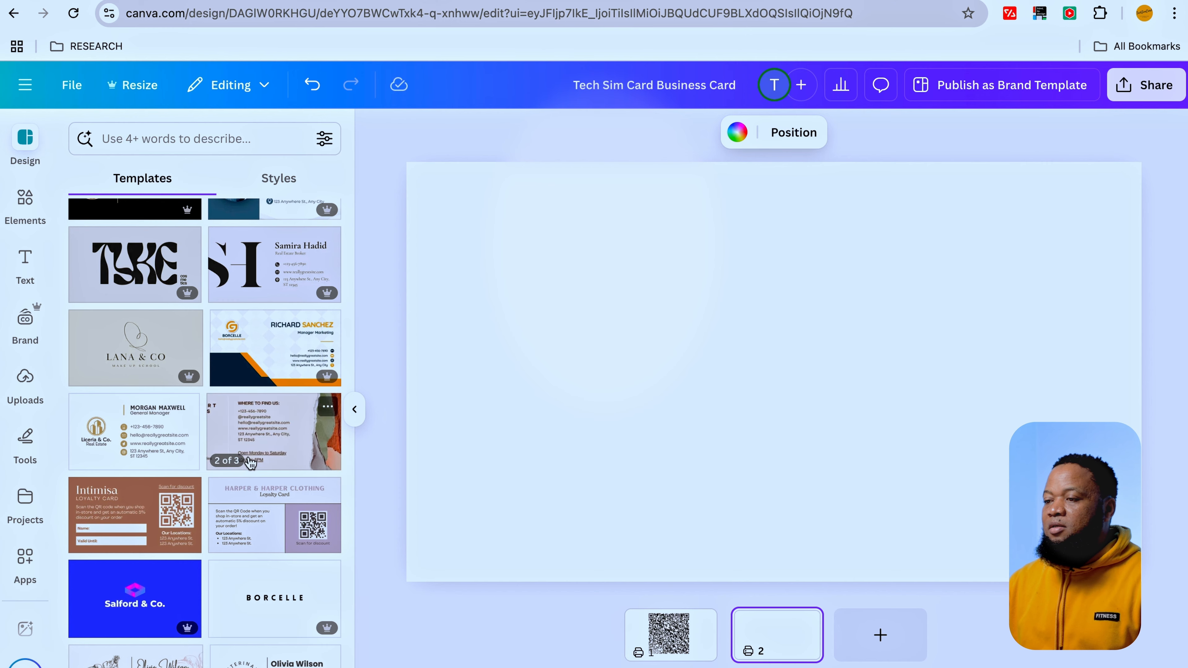
scroll(245, 463, "down", 8)
scroll(246, 464, "up", 3)
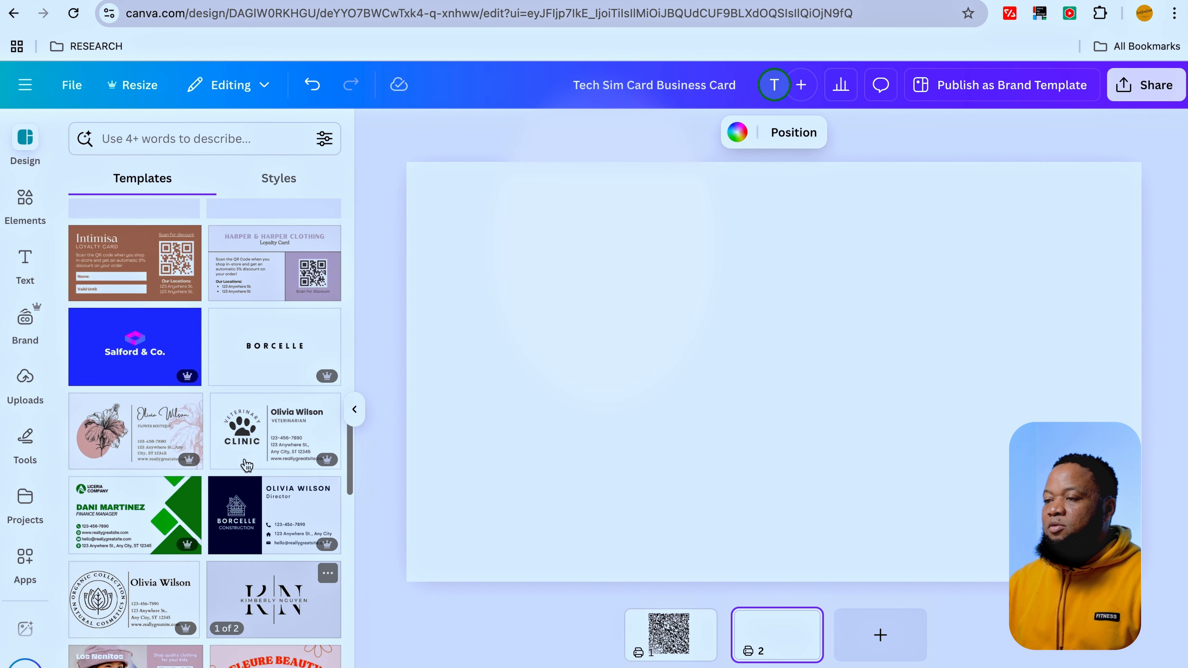
scroll(246, 465, "up", 3)
scroll(281, 492, "up", 3)
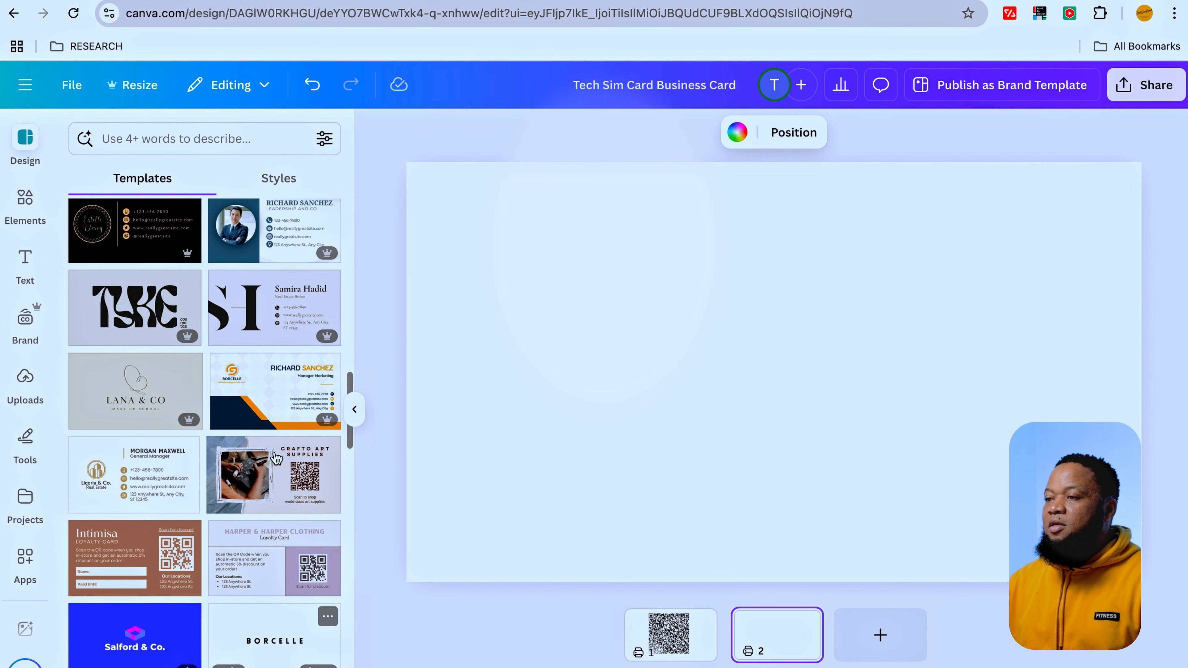
left_click(256, 490)
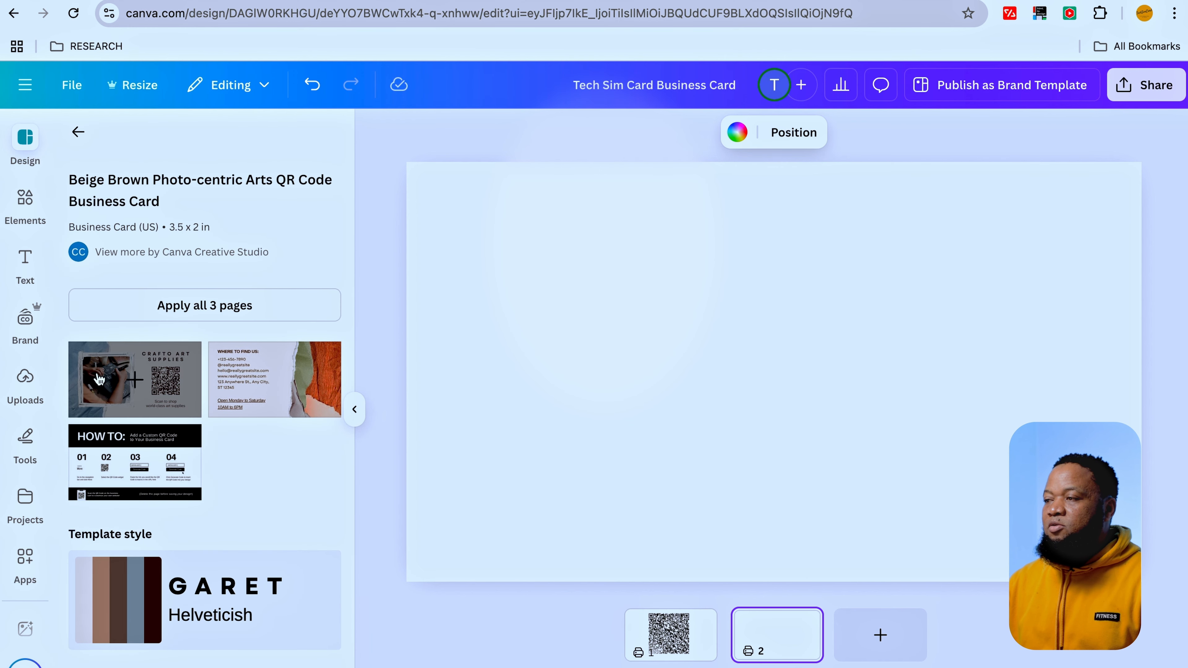
Step: Apply the template's photo-and-QR front to page 2, add a third page and apply the template's contact-details back to it
left_click_drag(99, 379, 491, 248)
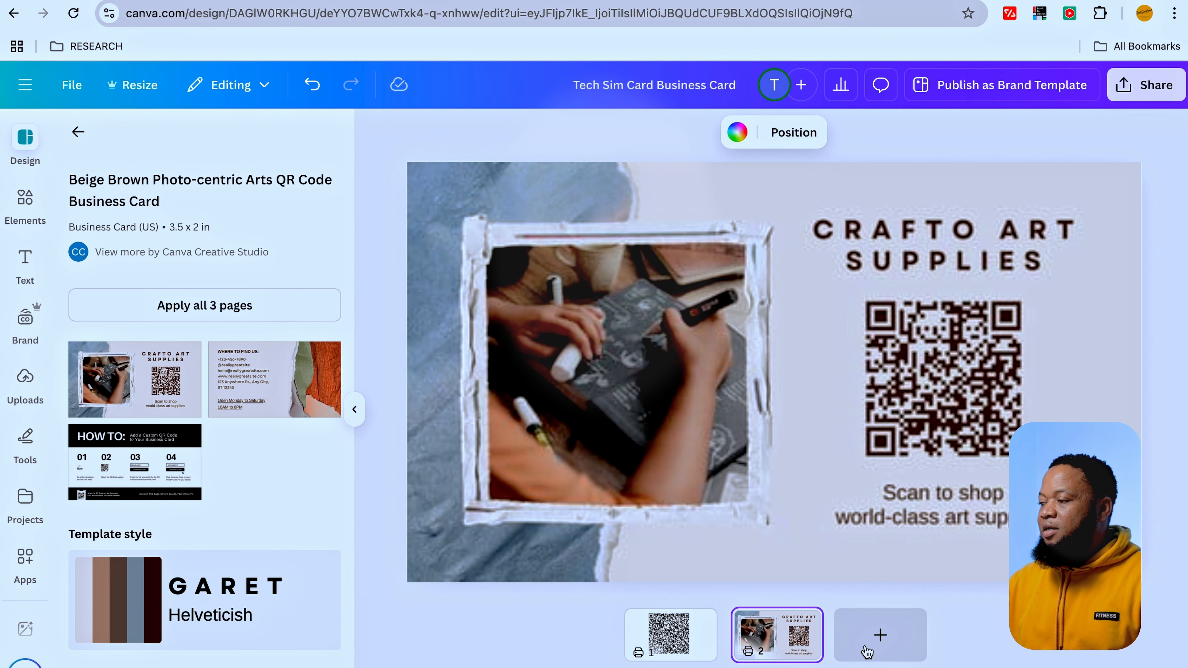
left_click(868, 648)
left_click(724, 636)
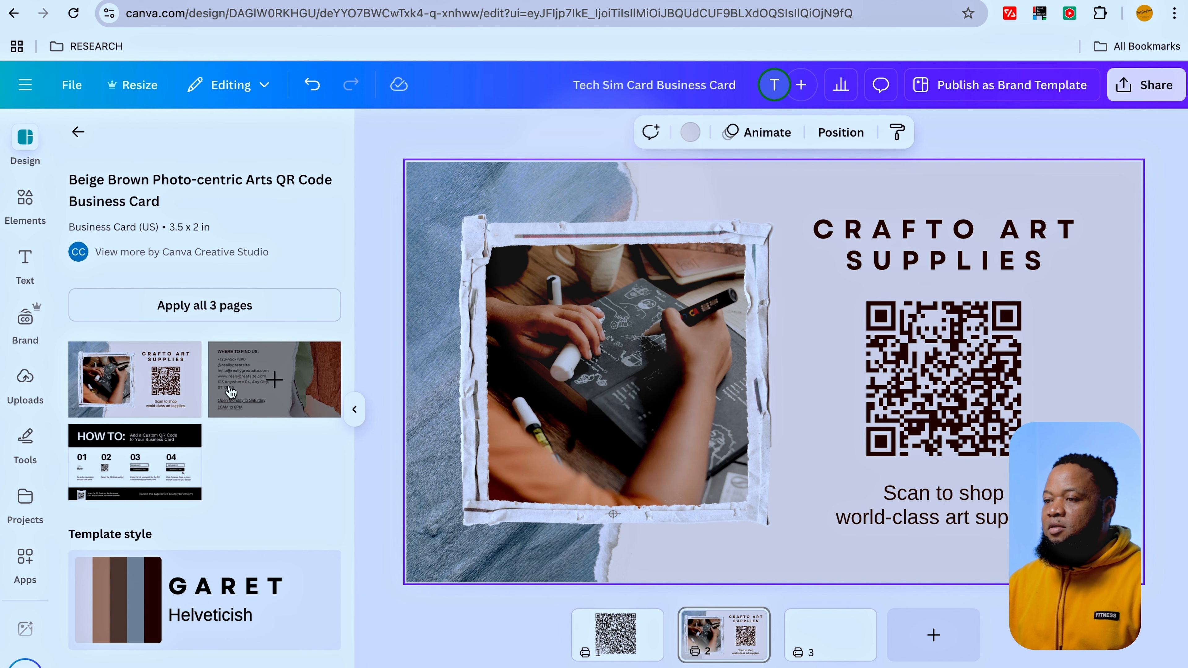
left_click_drag(240, 391, 518, 304)
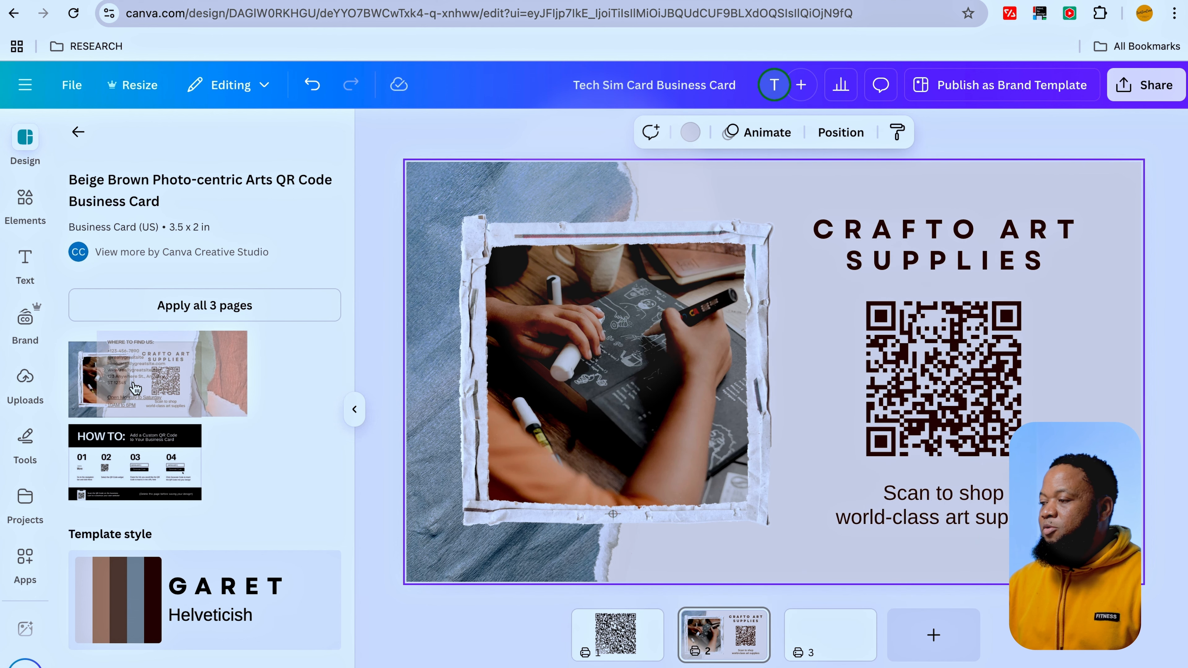
left_click(827, 637)
left_click_drag(240, 391, 544, 267)
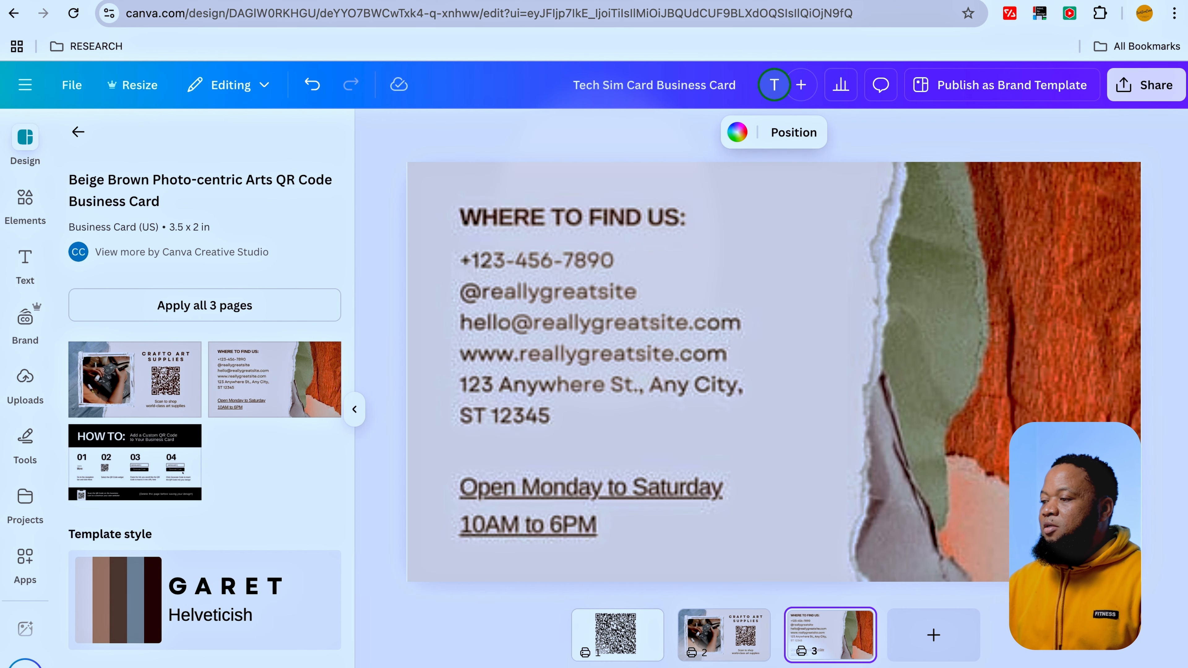
Step: Copy the contact QR code from page 1 and paste it onto the template front on page 2
left_click(616, 638)
left_click(732, 642)
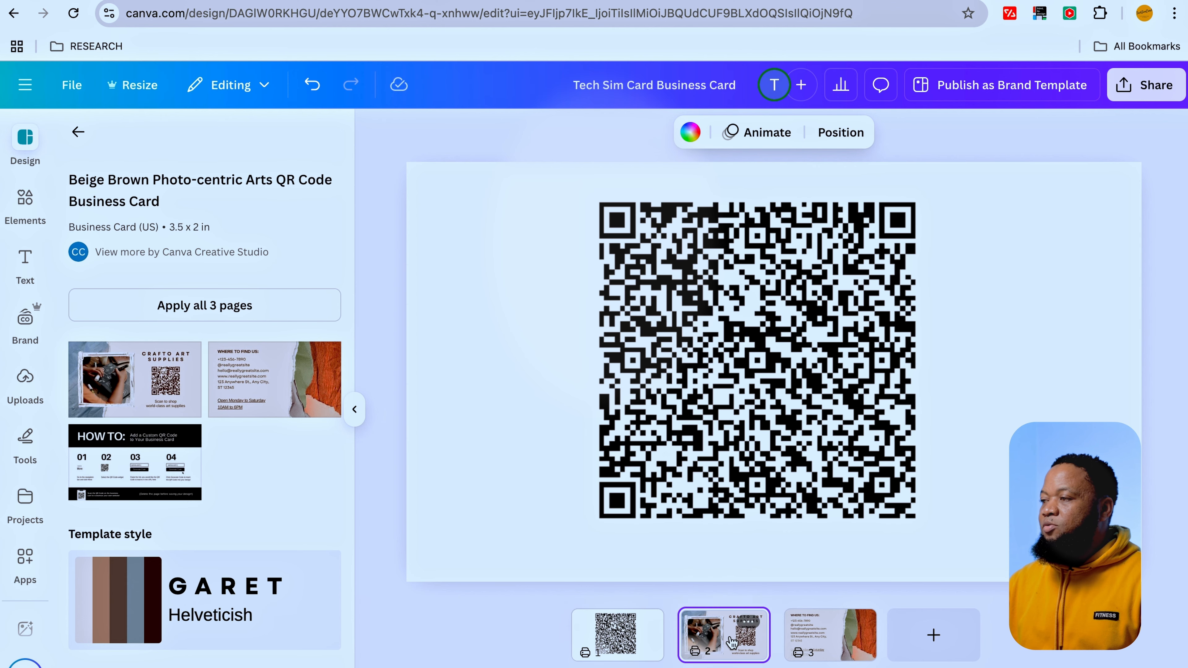
left_click(854, 624)
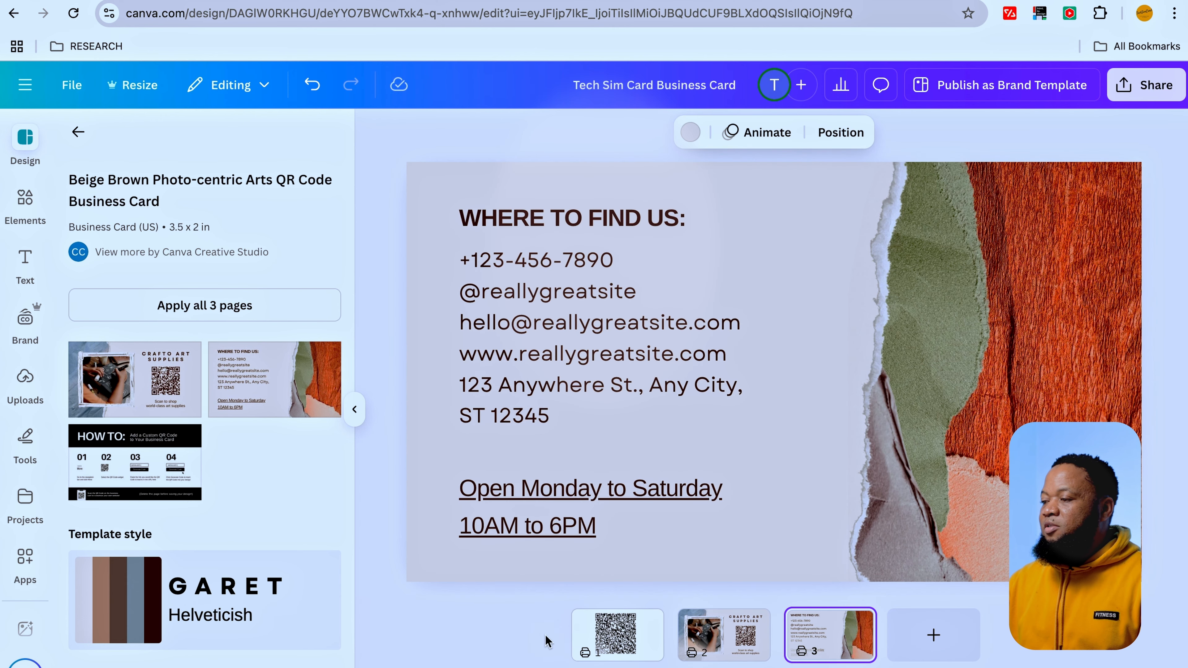
left_click(617, 636)
left_click(683, 427)
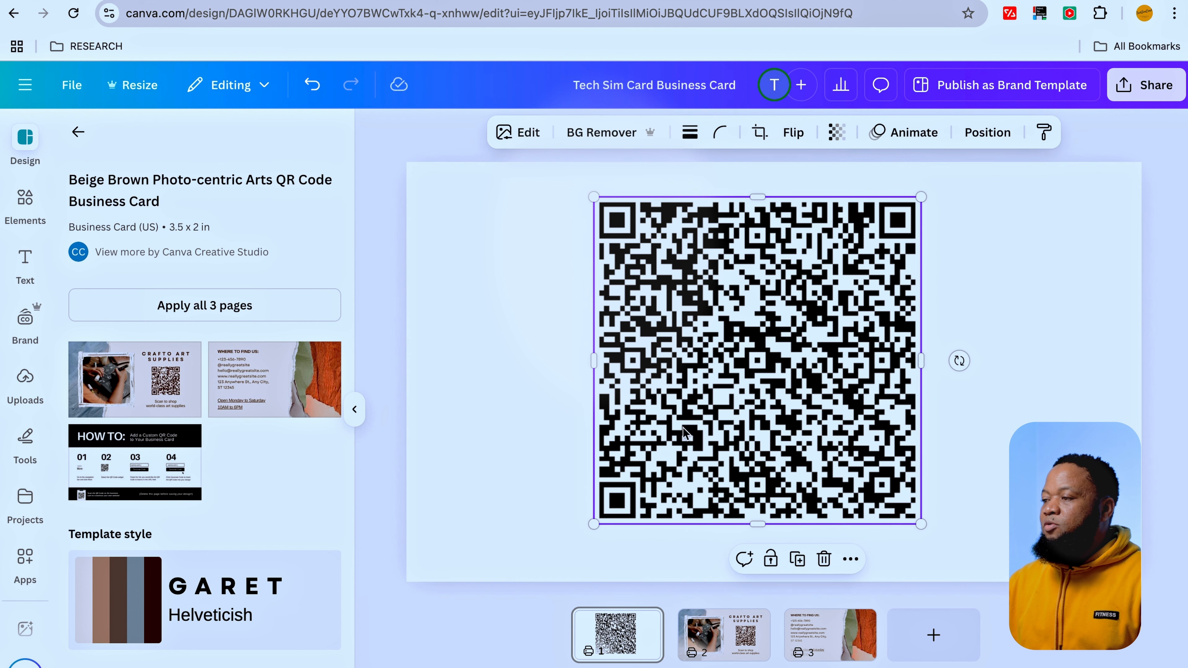
right_click(682, 427)
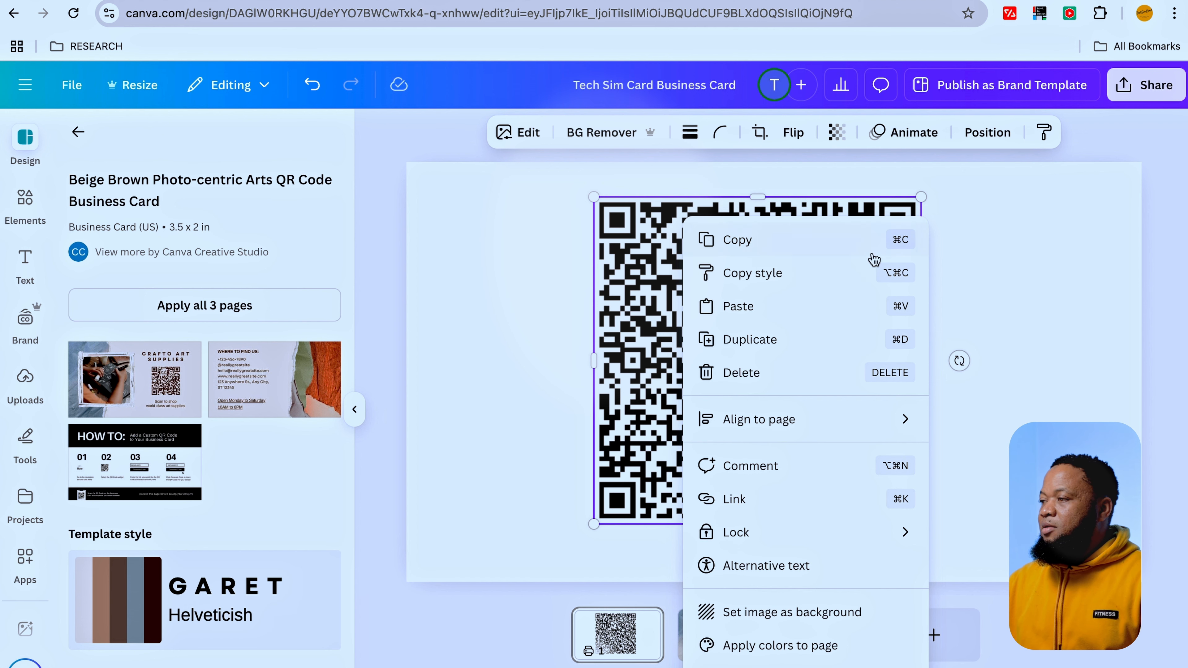
left_click(825, 253)
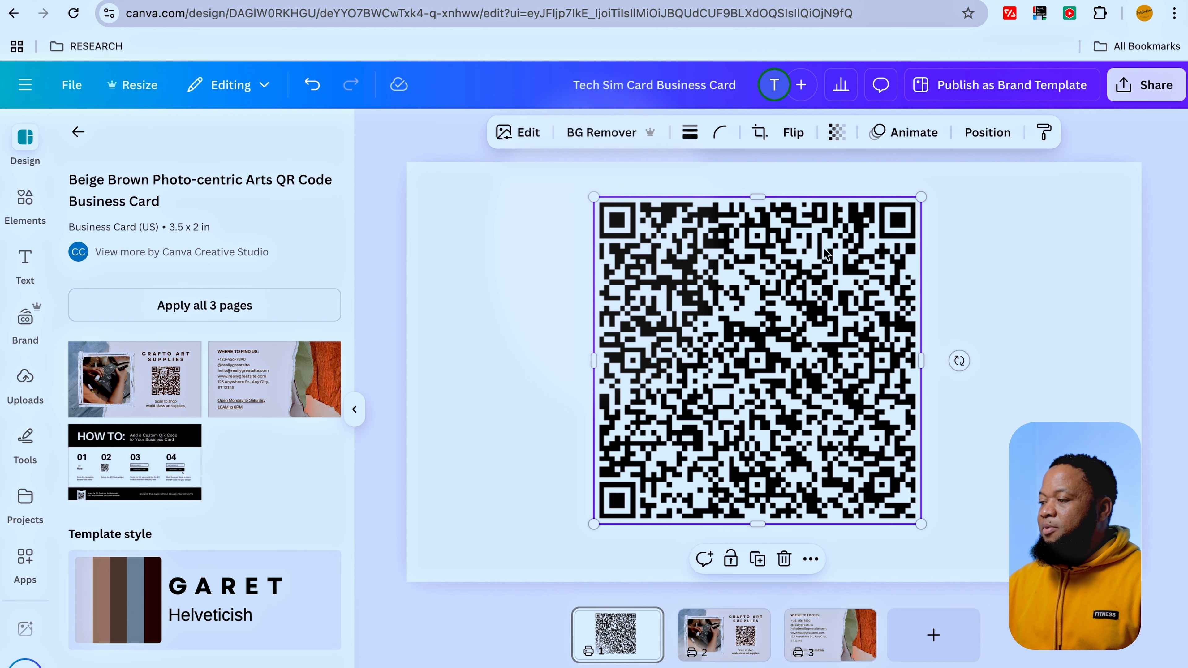
left_click(736, 650)
left_click(894, 401)
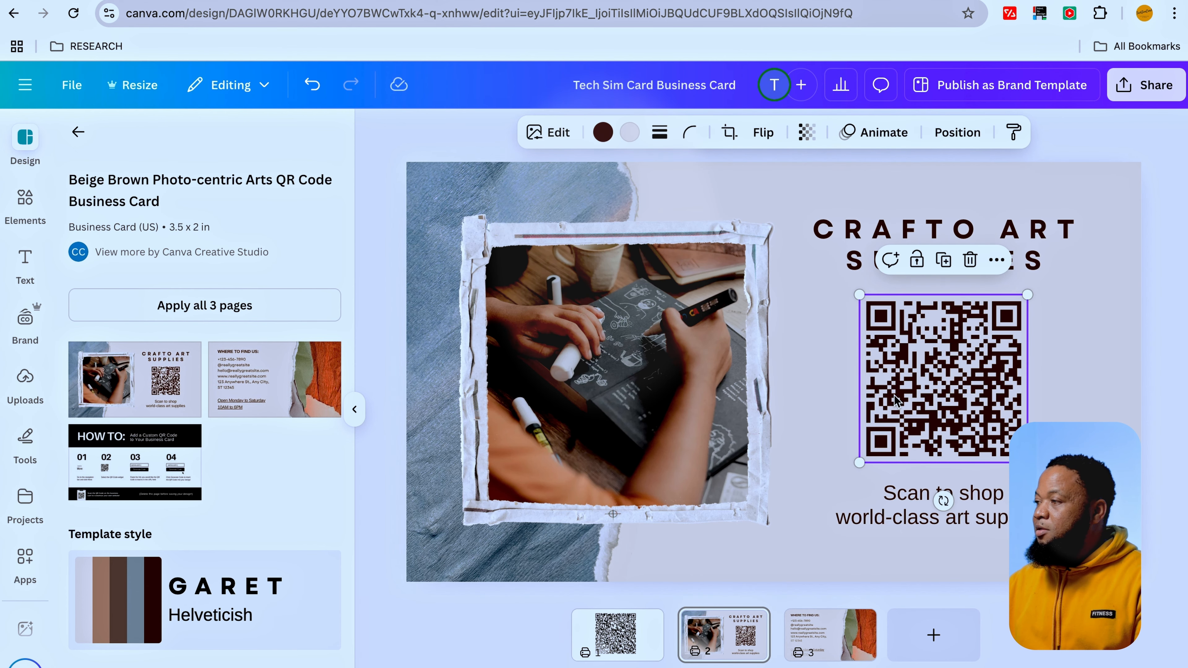
key("ctrl+v")
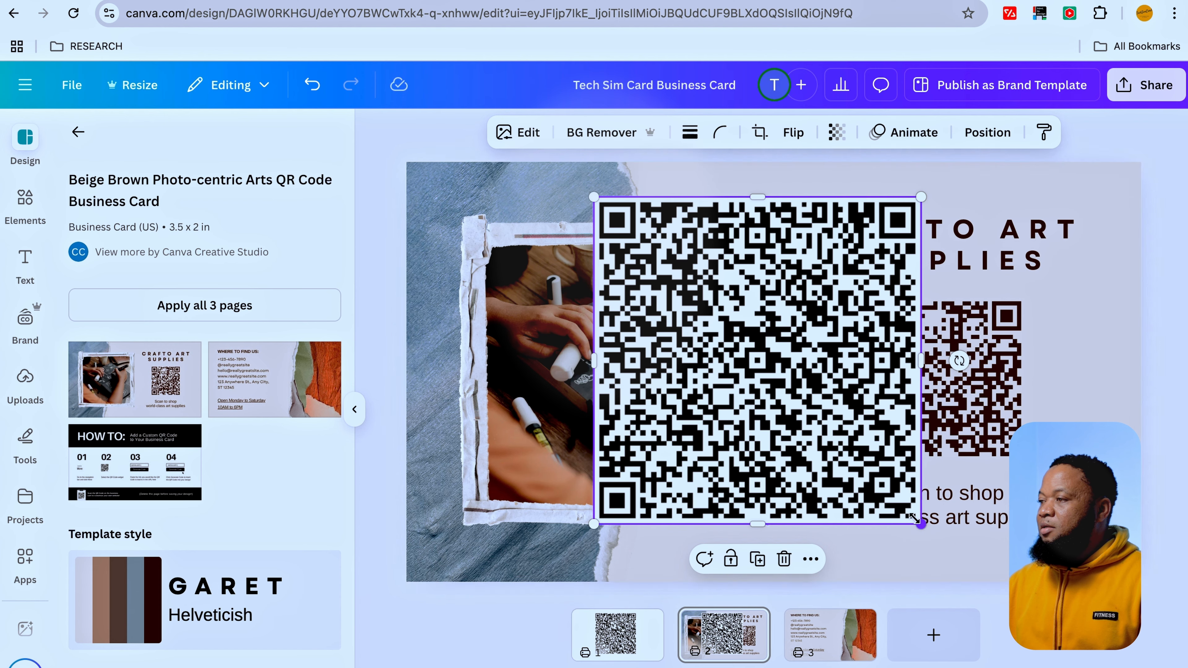
Step: Shrink the pasted QR code to about the template code's size, move it aside and delete the template's own QR code
left_click_drag(920, 524, 746, 350)
left_click_drag(665, 282, 794, 364)
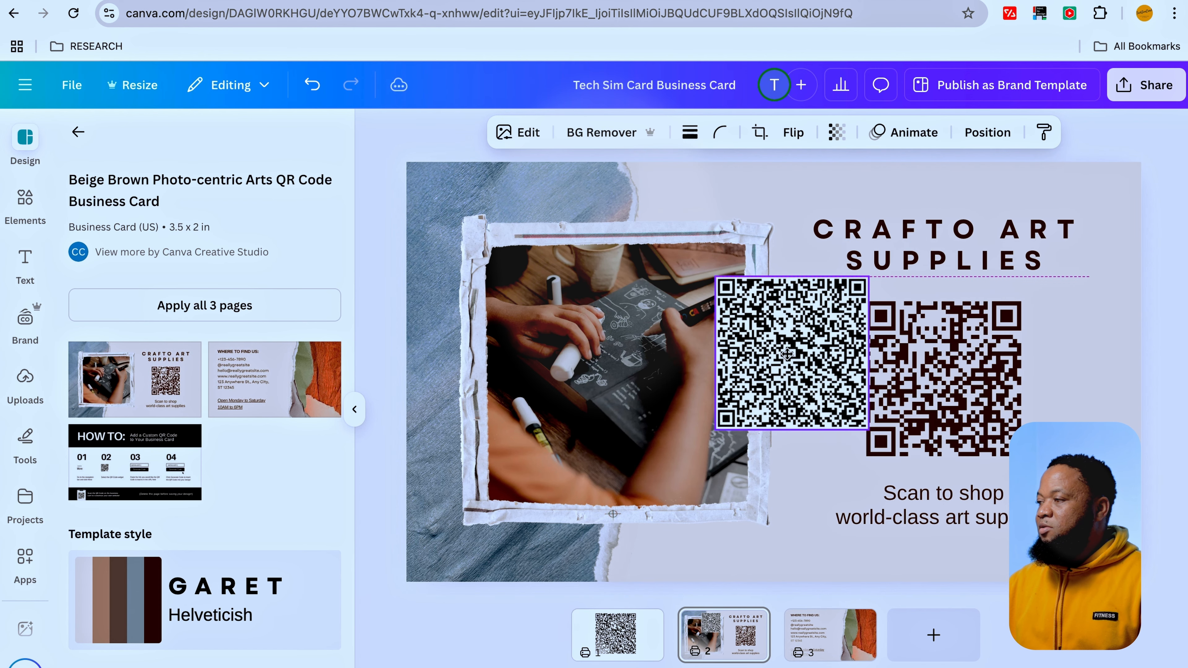
left_click(977, 377)
key("Delete")
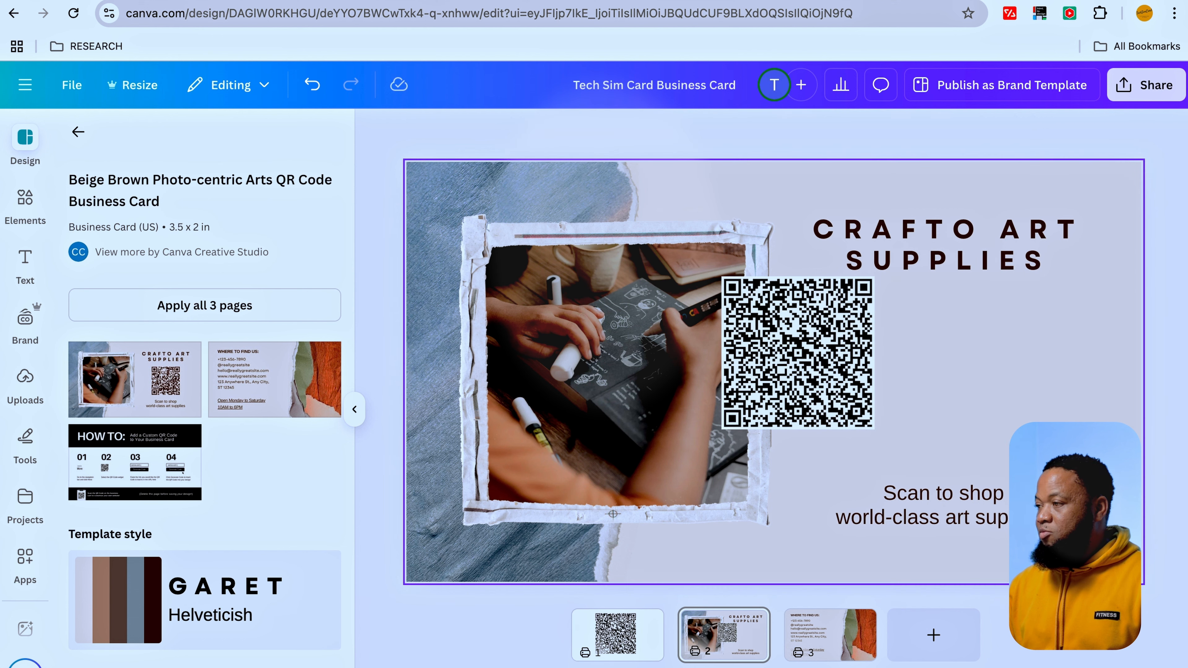
Step: Position the contact QR code centred under the CRAFTO ART SUPPLIES heading and enlarge it to fill the gap above the caption
left_click_drag(746, 330, 891, 343)
left_click_drag(866, 441, 834, 452)
left_click_drag(1021, 462, 1030, 472)
left_click_drag(985, 388, 990, 386)
left_click(1075, 385)
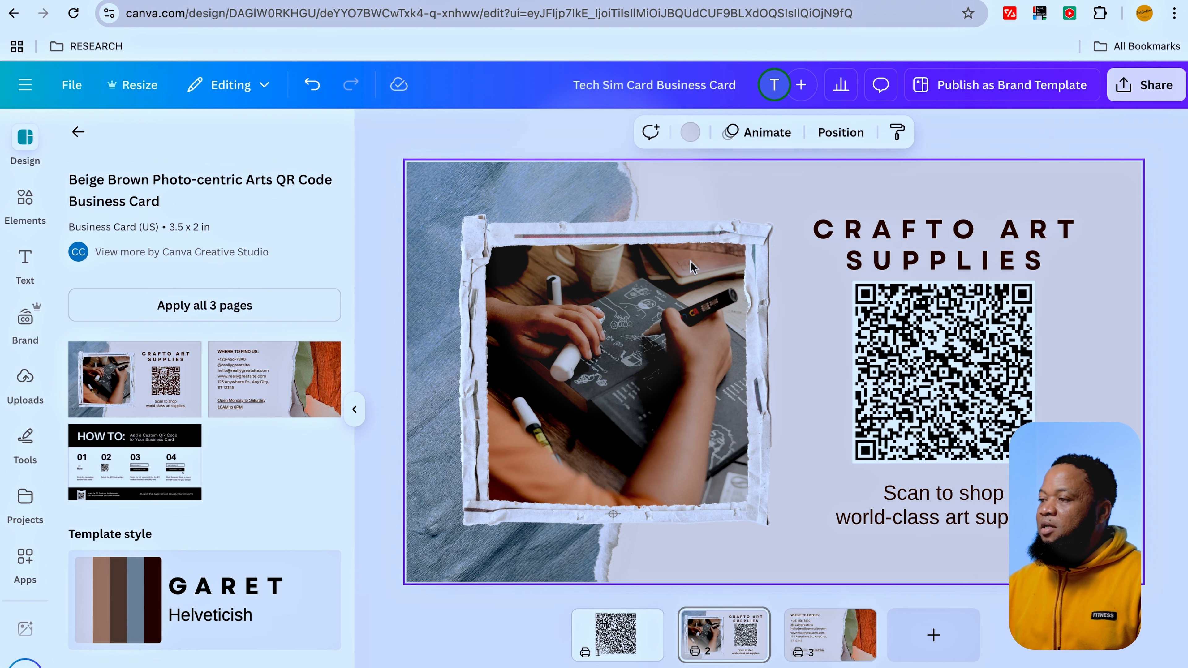
Step: Try the dark brown #391d14 as page 2's background and restore the light document color
left_click(689, 133)
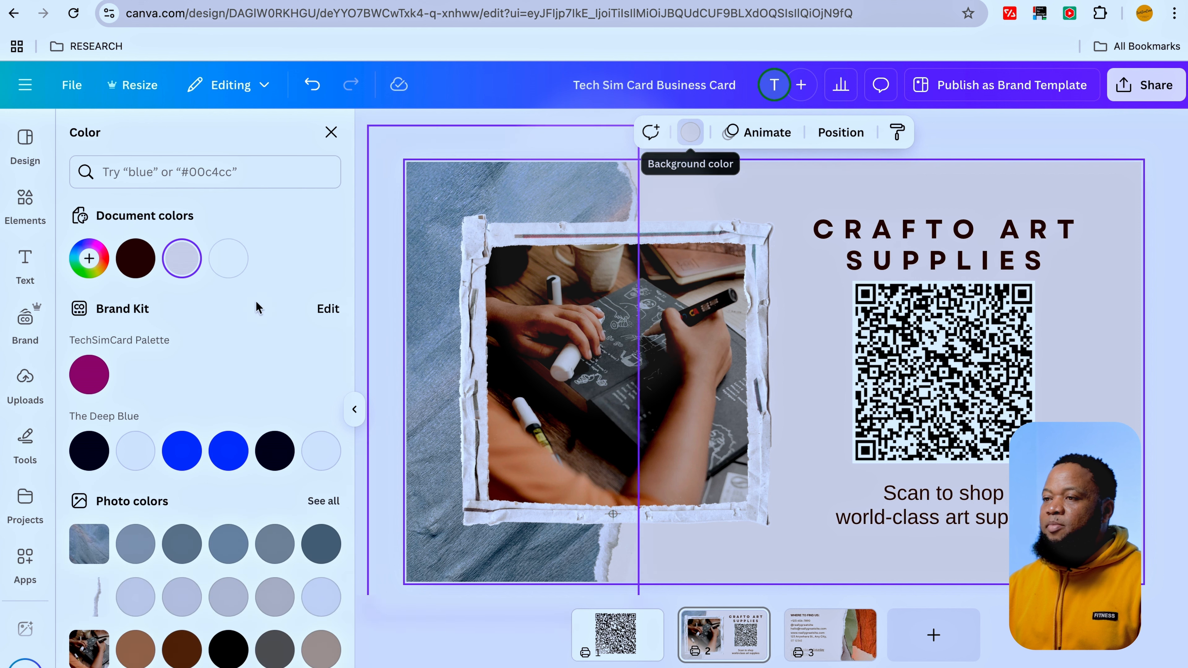
left_click(136, 262)
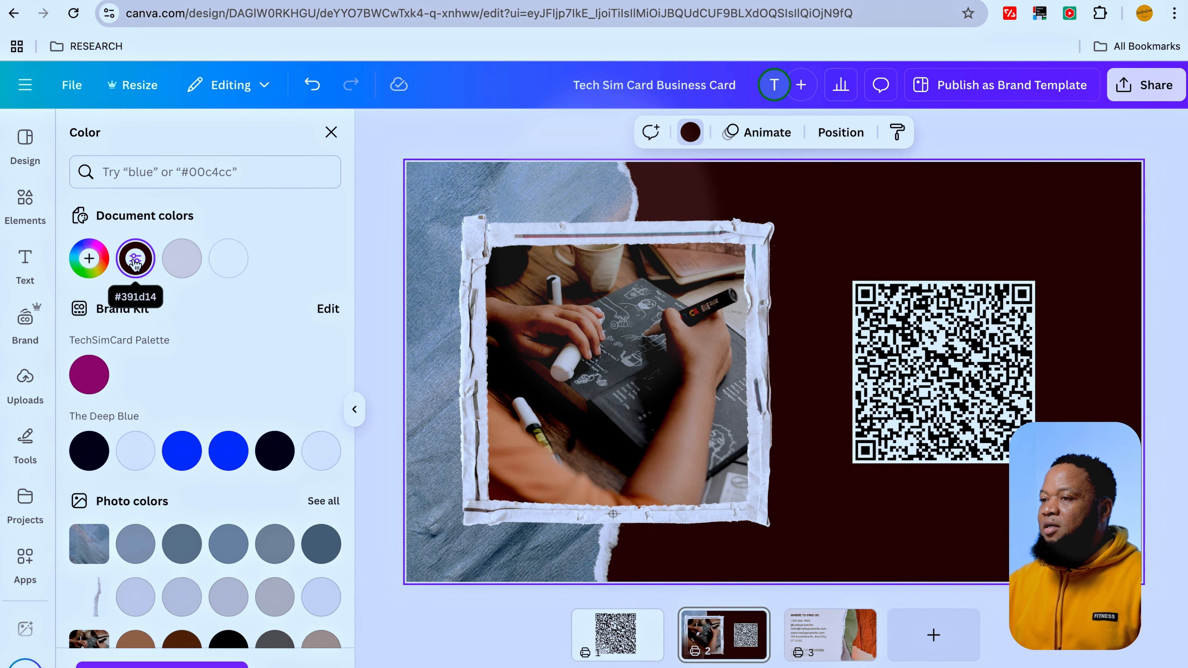
left_click(182, 258)
left_click(438, 236)
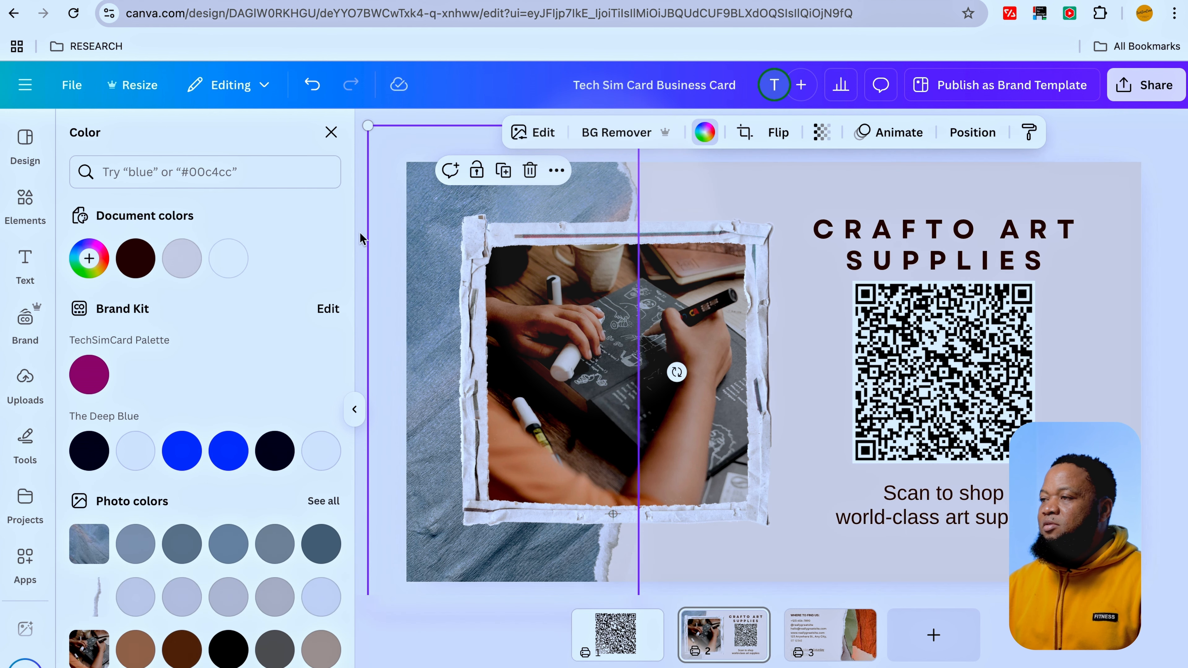
left_click(777, 244)
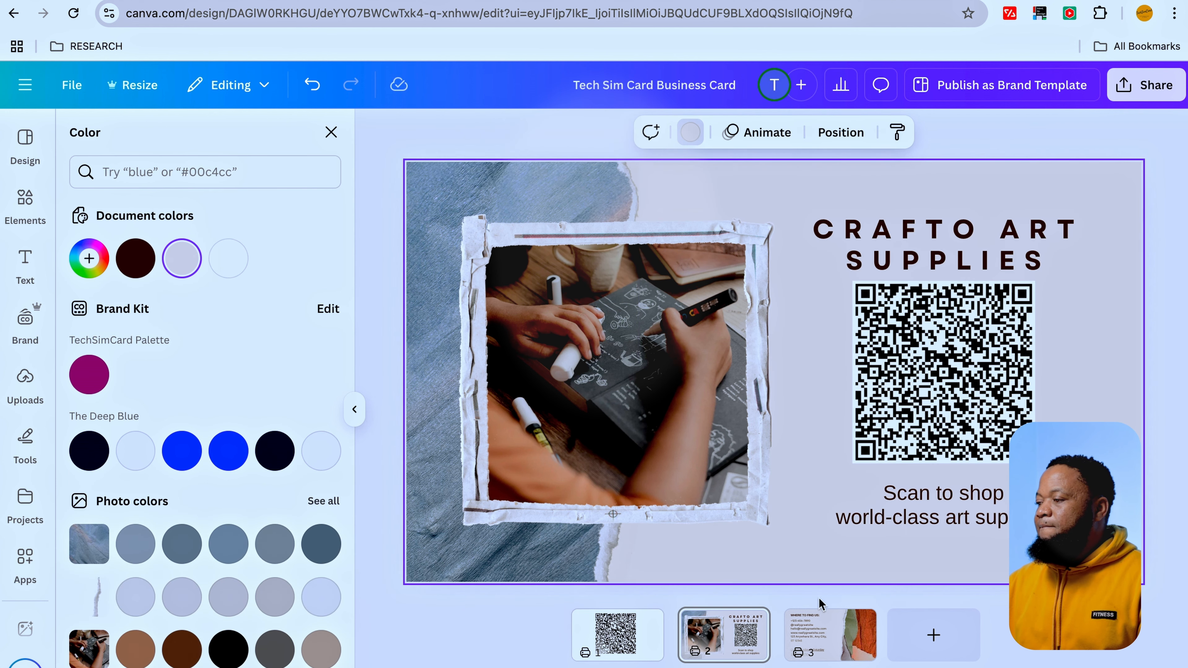
Step: Review the three card pages, comparing the QR code front with the contact-details back and examining the editable text on page 2
left_click(827, 639)
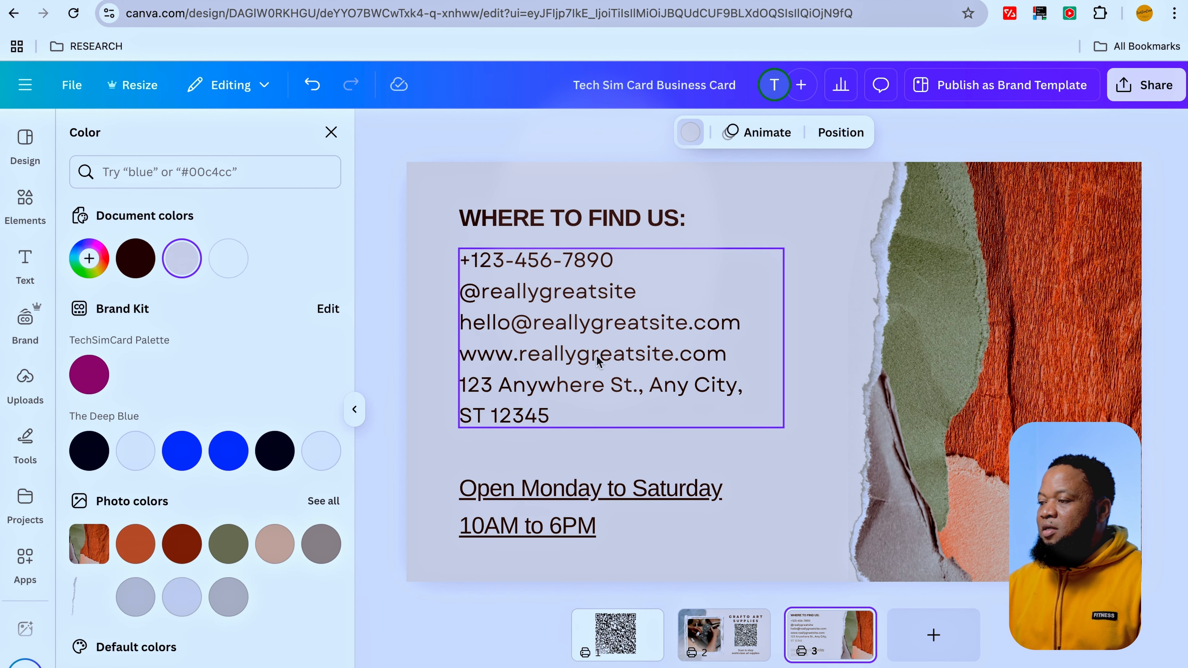
left_click(745, 641)
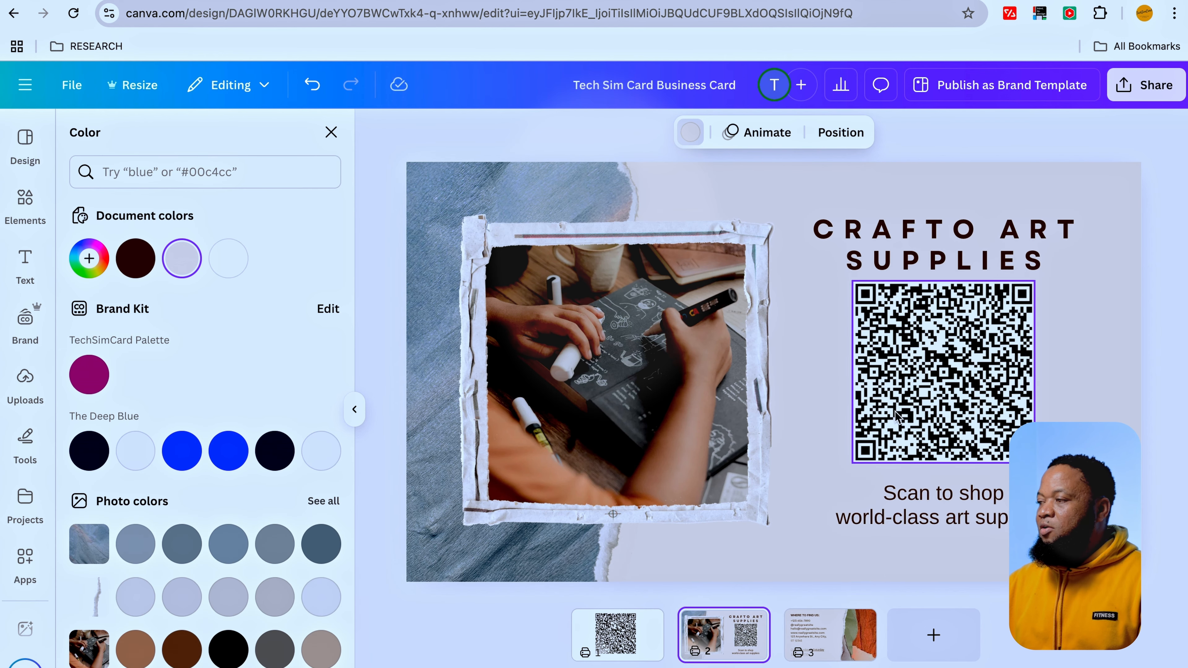
left_click(617, 635)
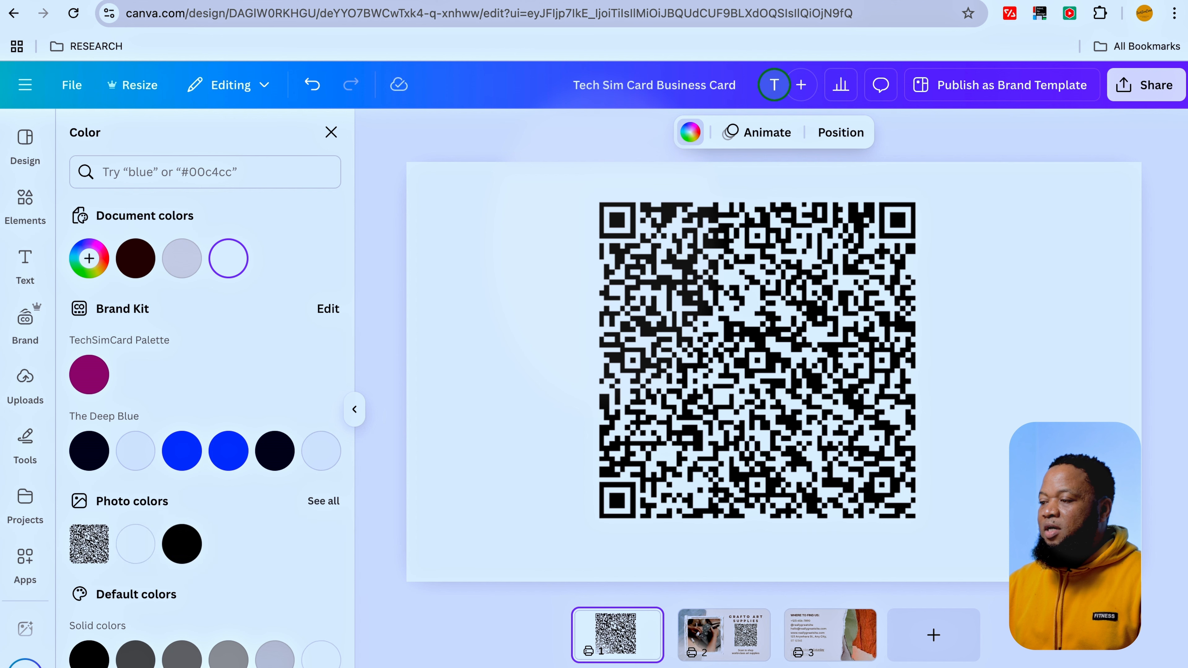
left_click(827, 641)
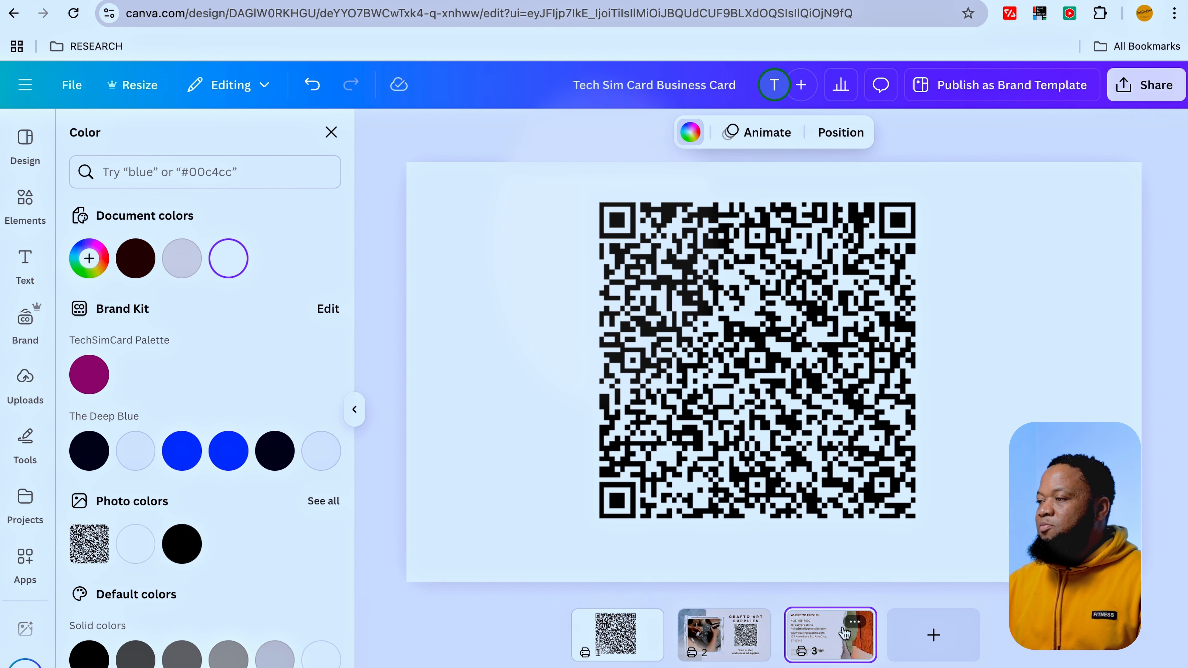
left_click(723, 637)
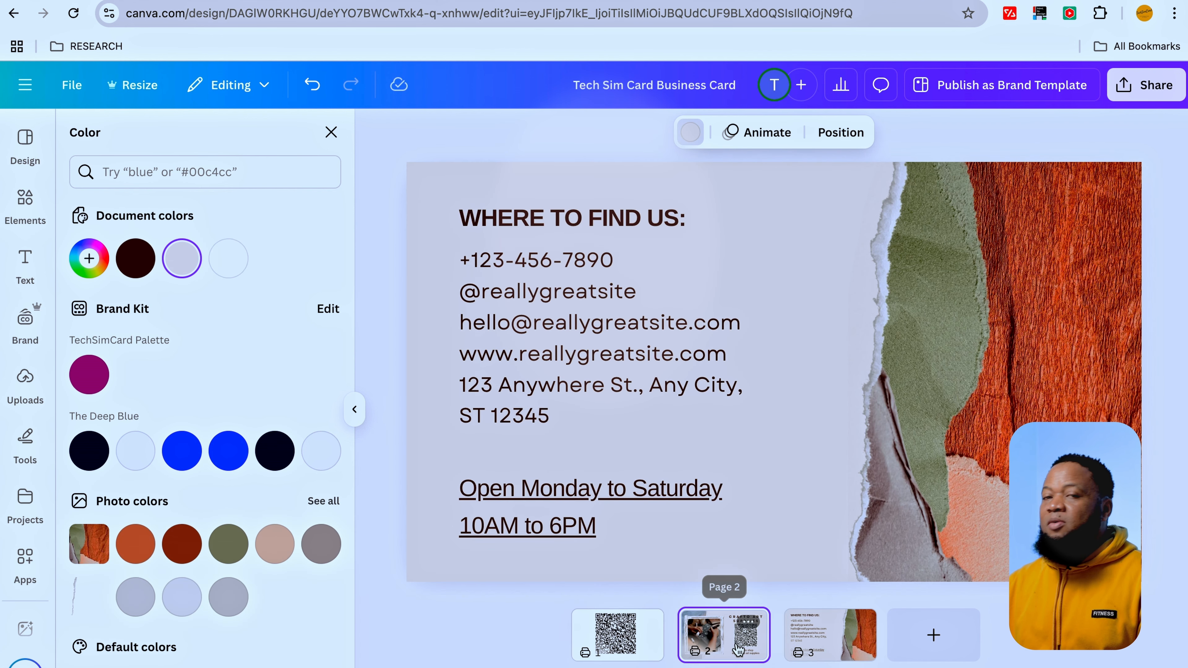
left_click(840, 643)
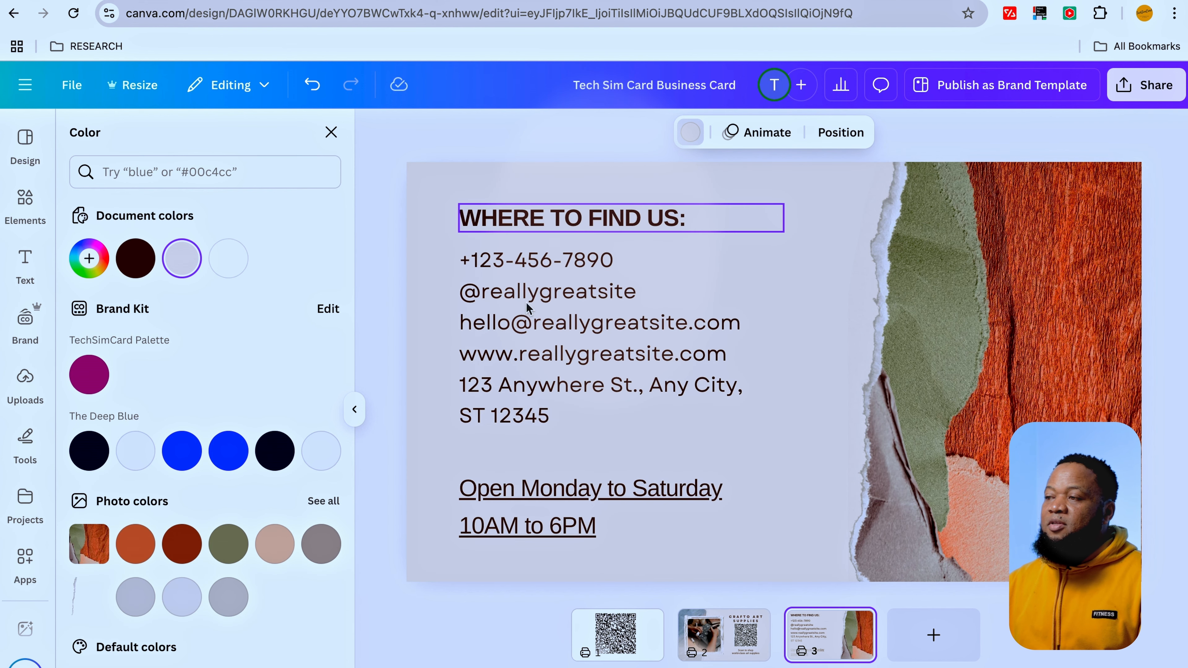
left_click(724, 634)
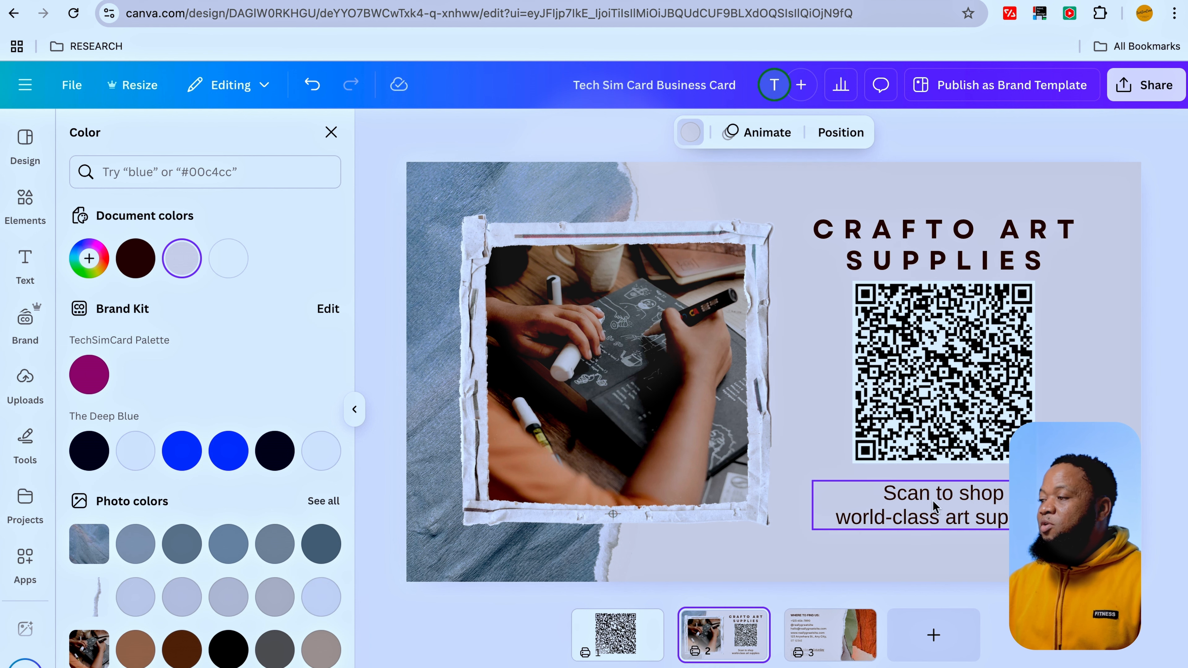
left_click(943, 514)
left_click(942, 514)
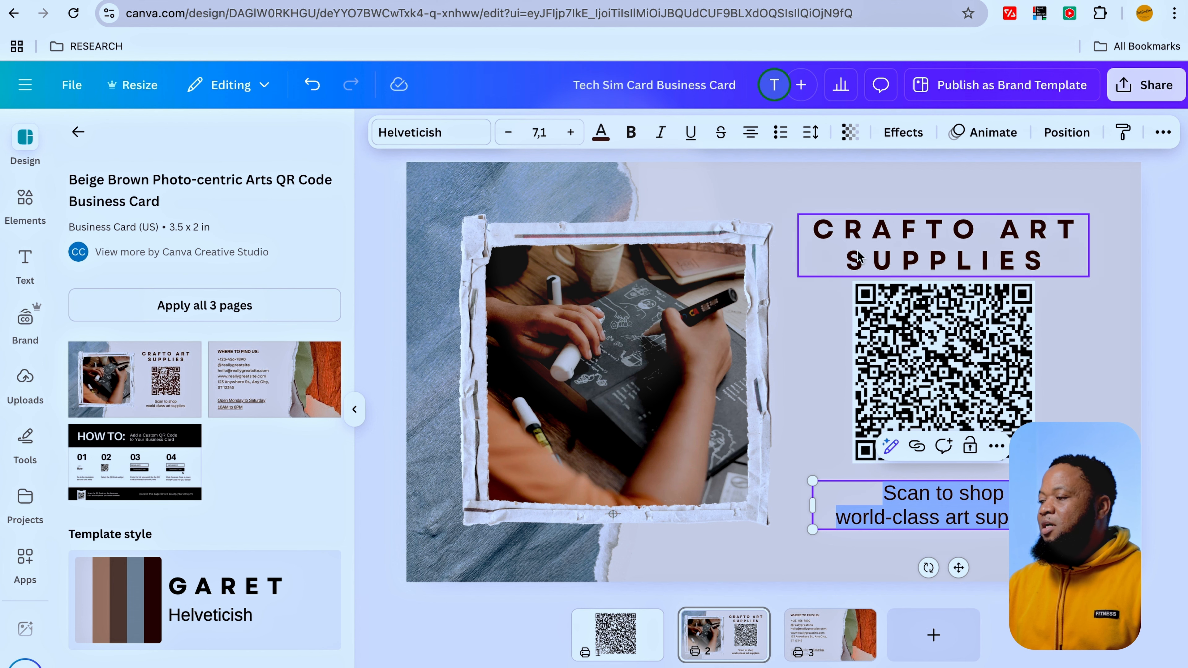
left_click(807, 394)
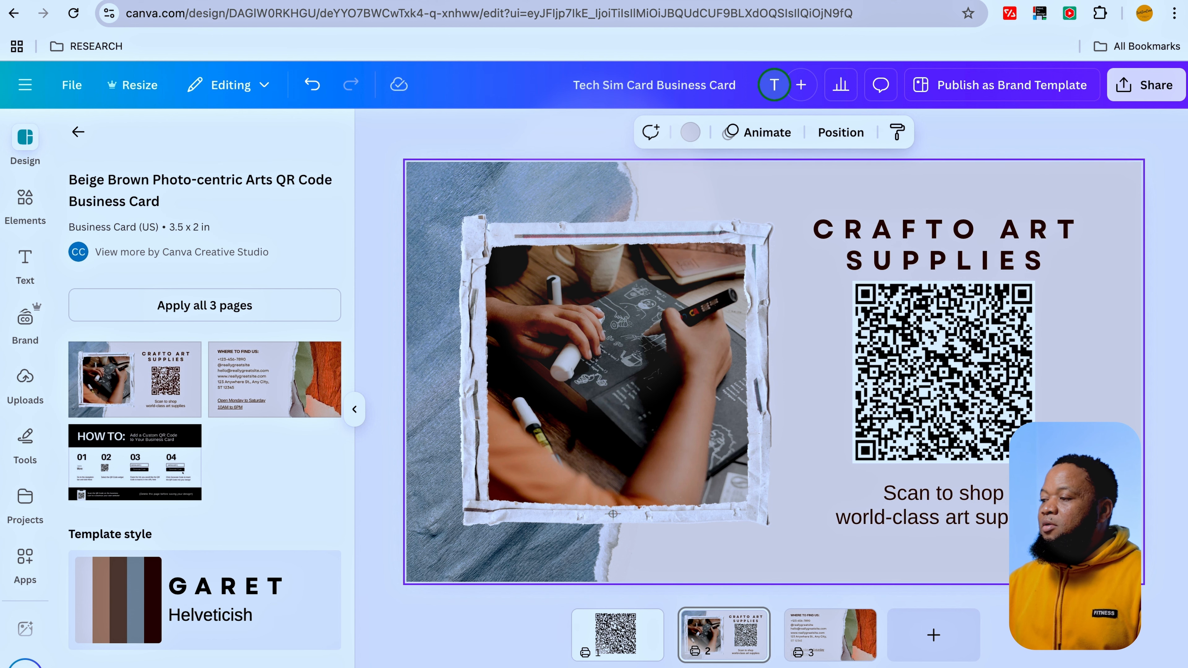
left_click(828, 646)
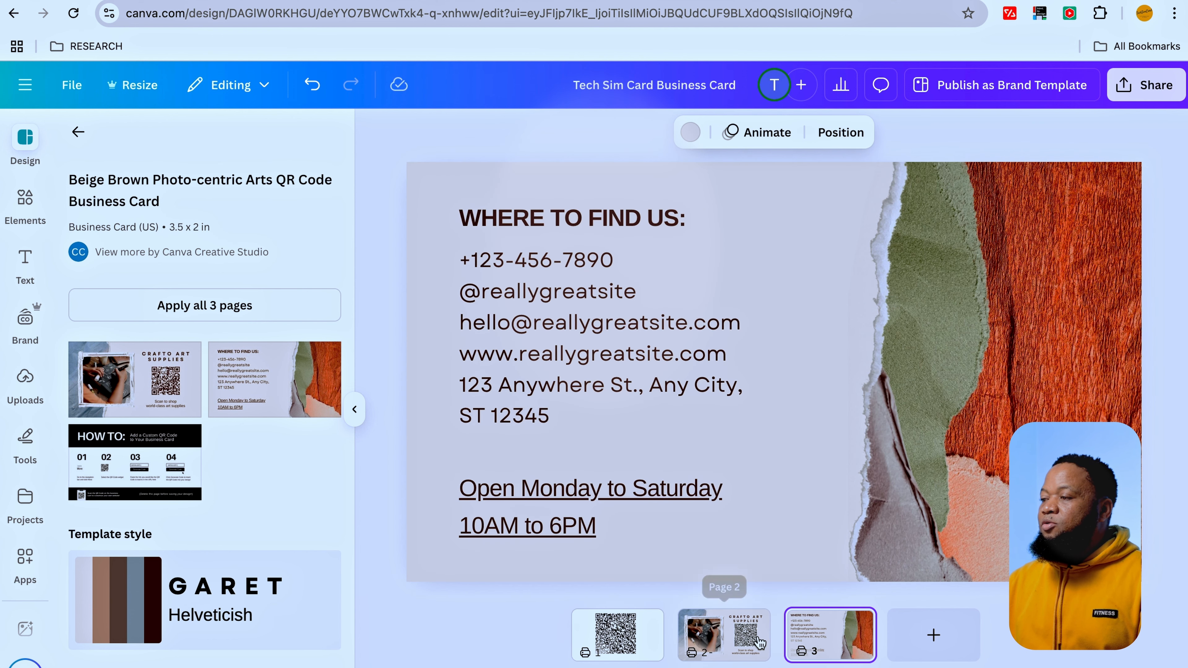
left_click(739, 642)
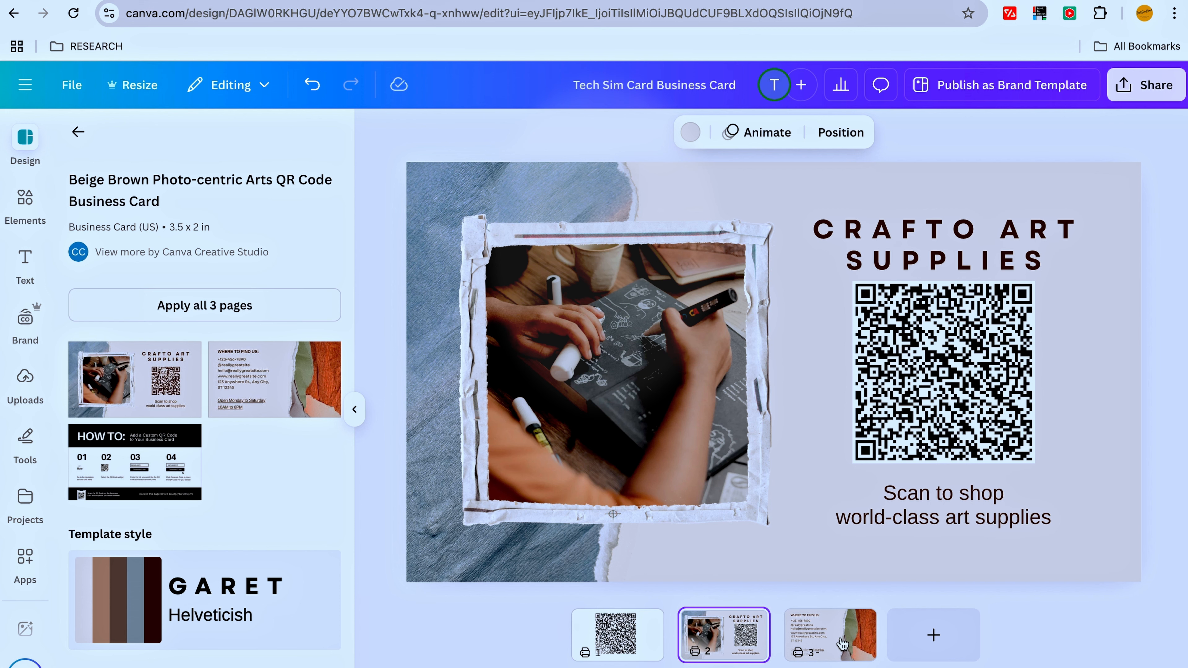
left_click(842, 644)
left_click(723, 635)
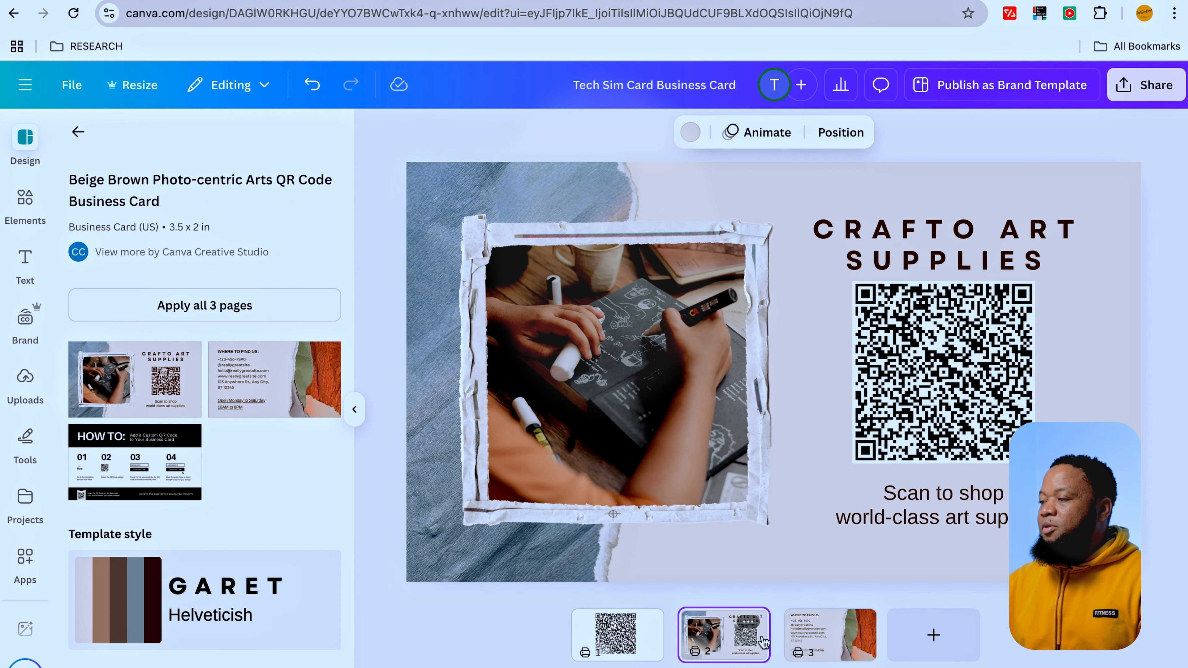
Step: Set up a PNG download of the business card limited to pages 2 and 3
left_click(1152, 90)
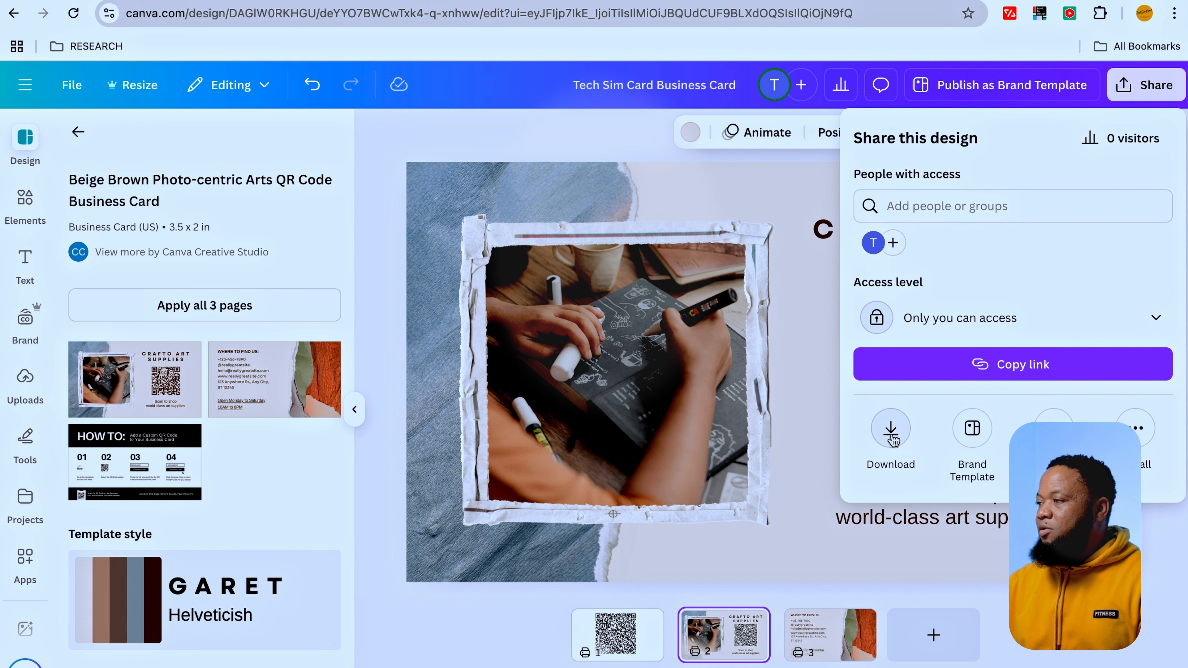
left_click(892, 433)
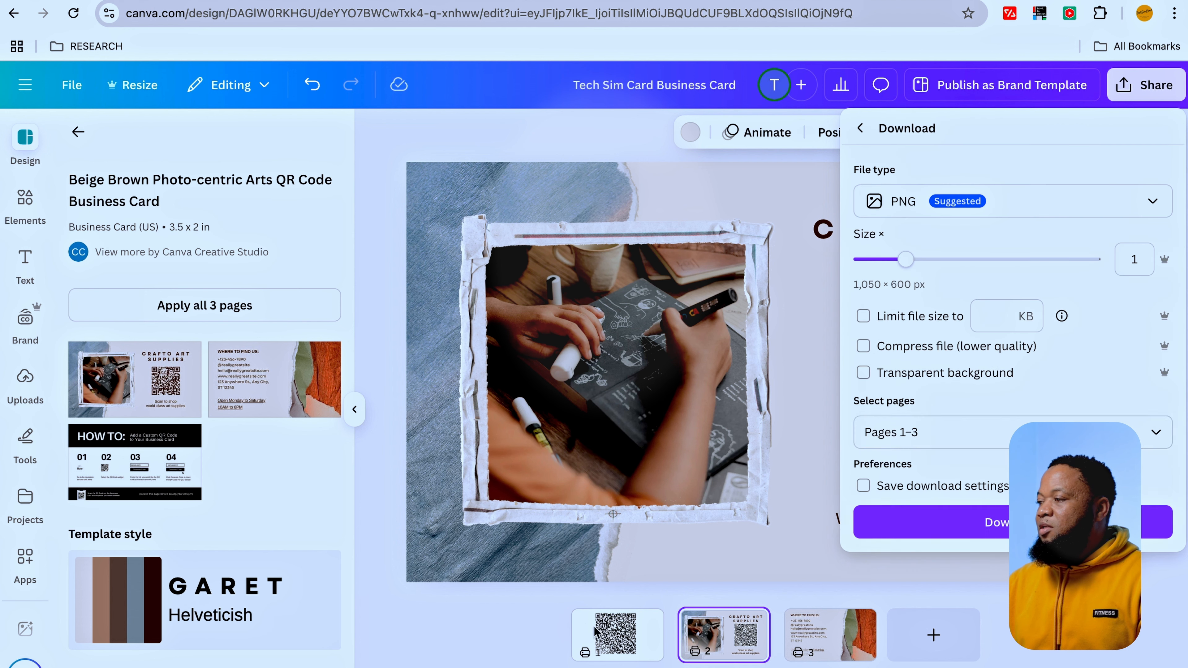
left_click(1156, 433)
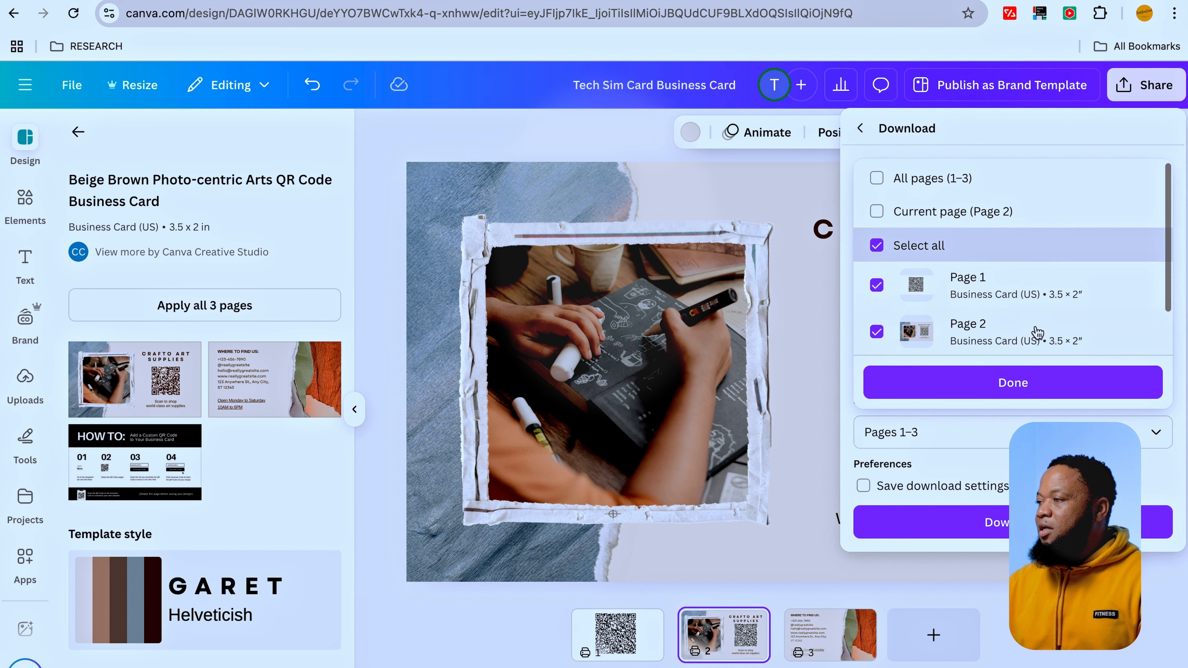
left_click(877, 245)
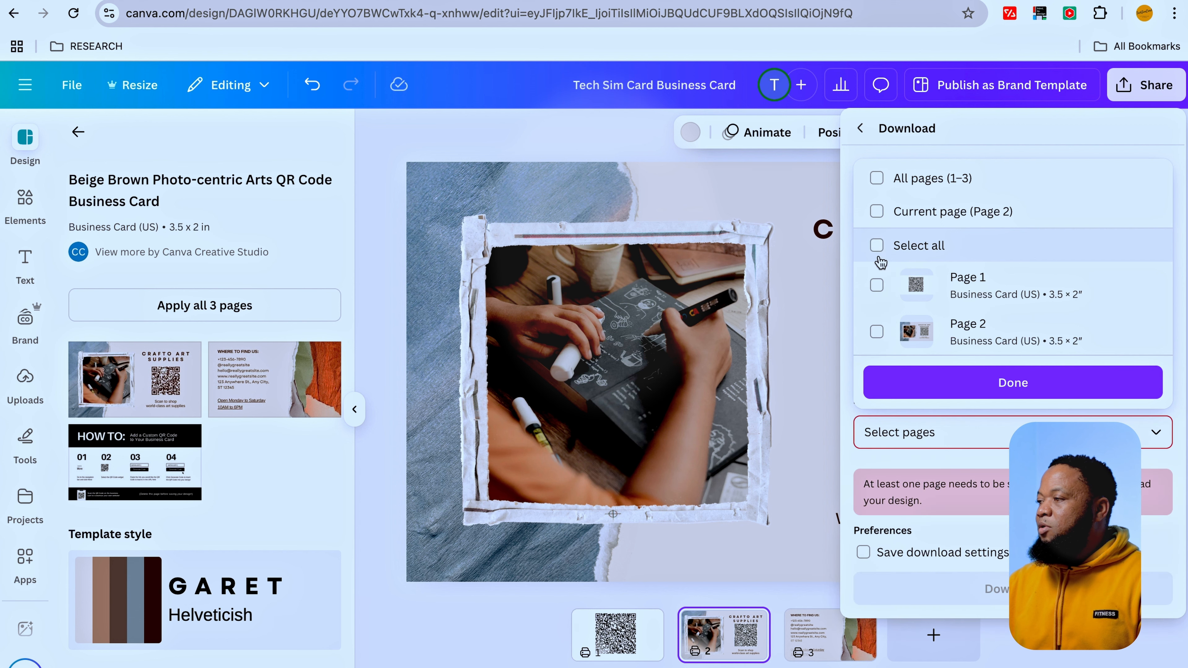
scroll(890, 328, "down", 1)
left_click(877, 279)
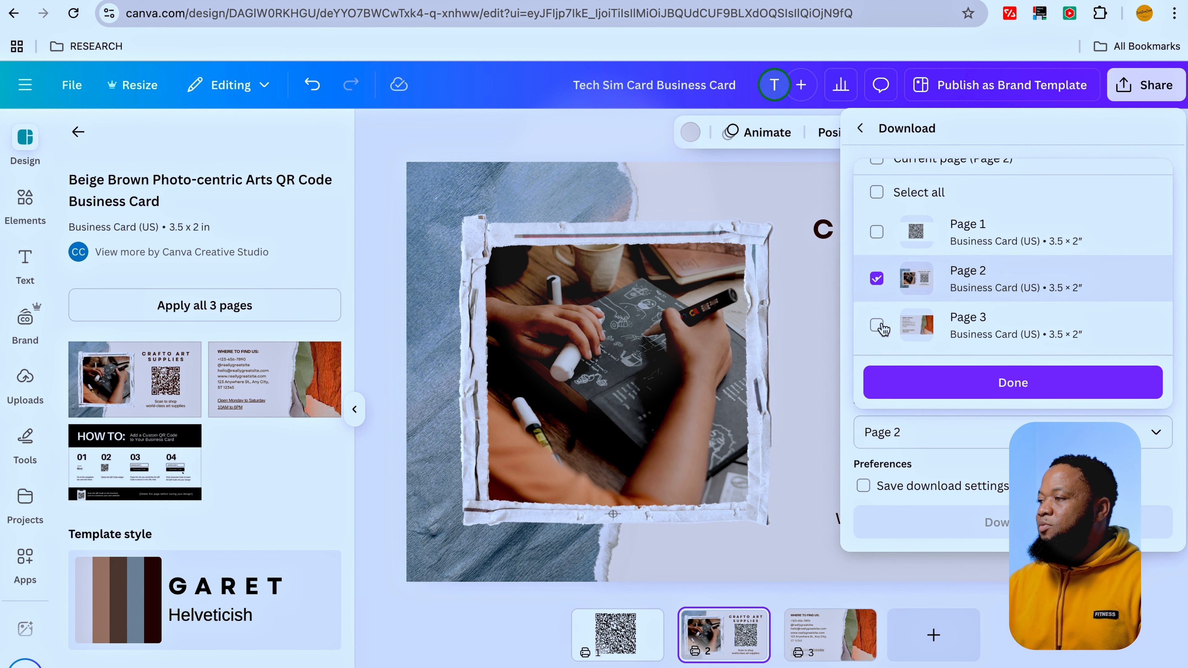
left_click(876, 325)
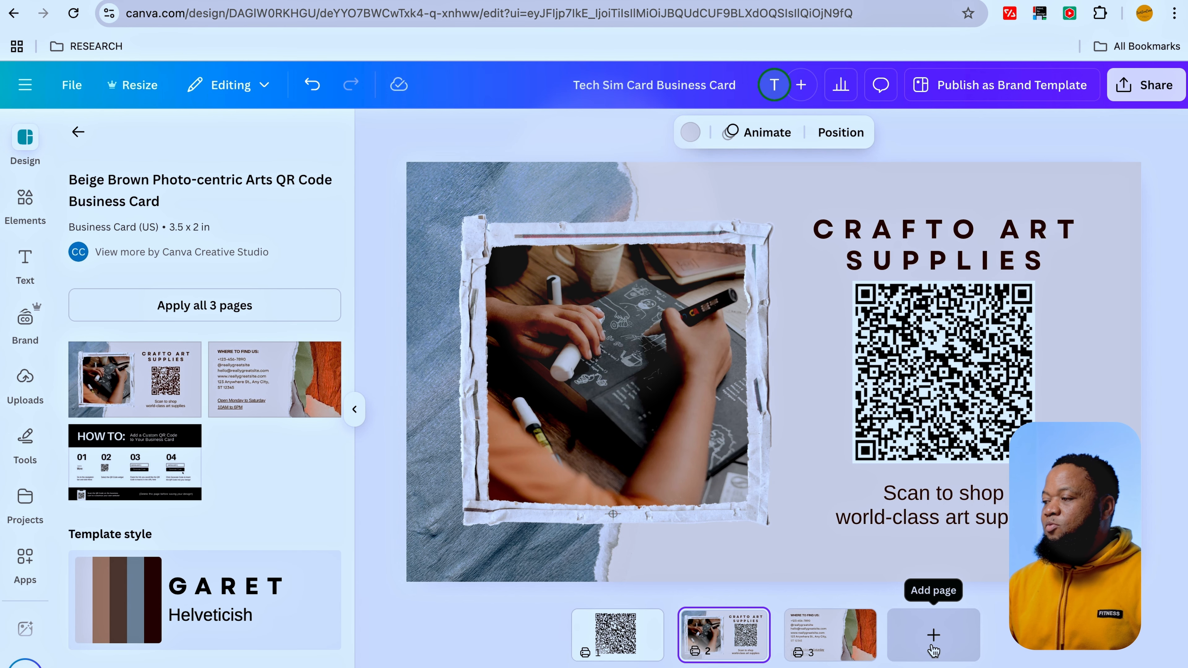
Step: Add a blank fourth page, return to the QR code page and examine the file types offered for downloading
left_click(930, 634)
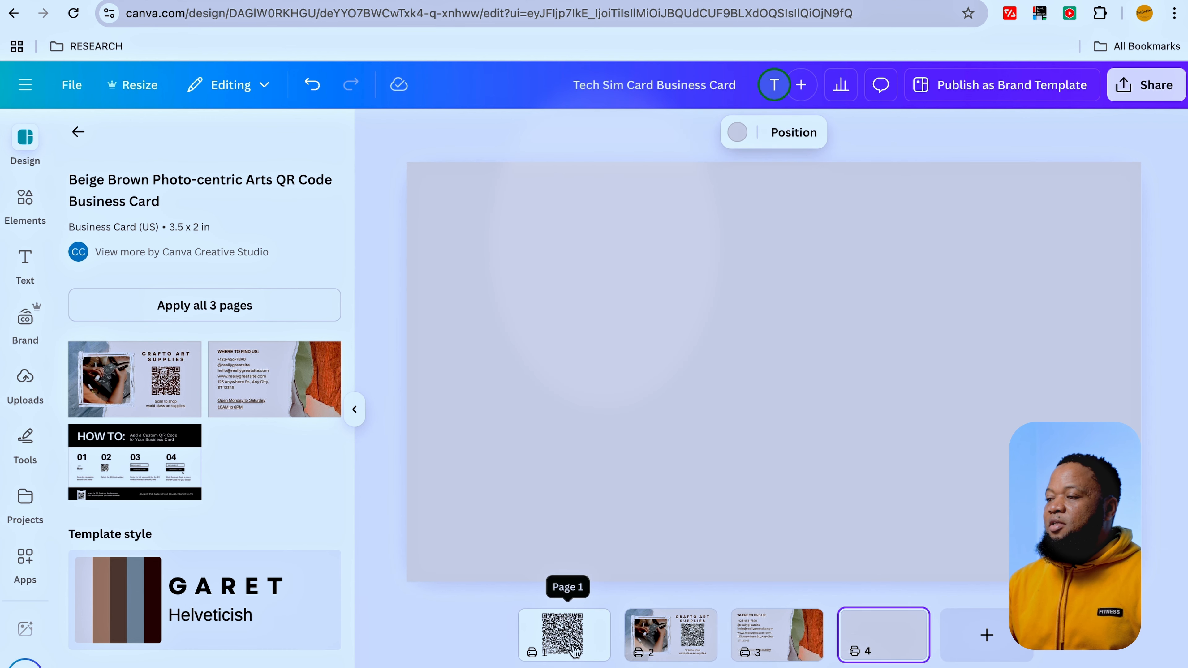
left_click(563, 647)
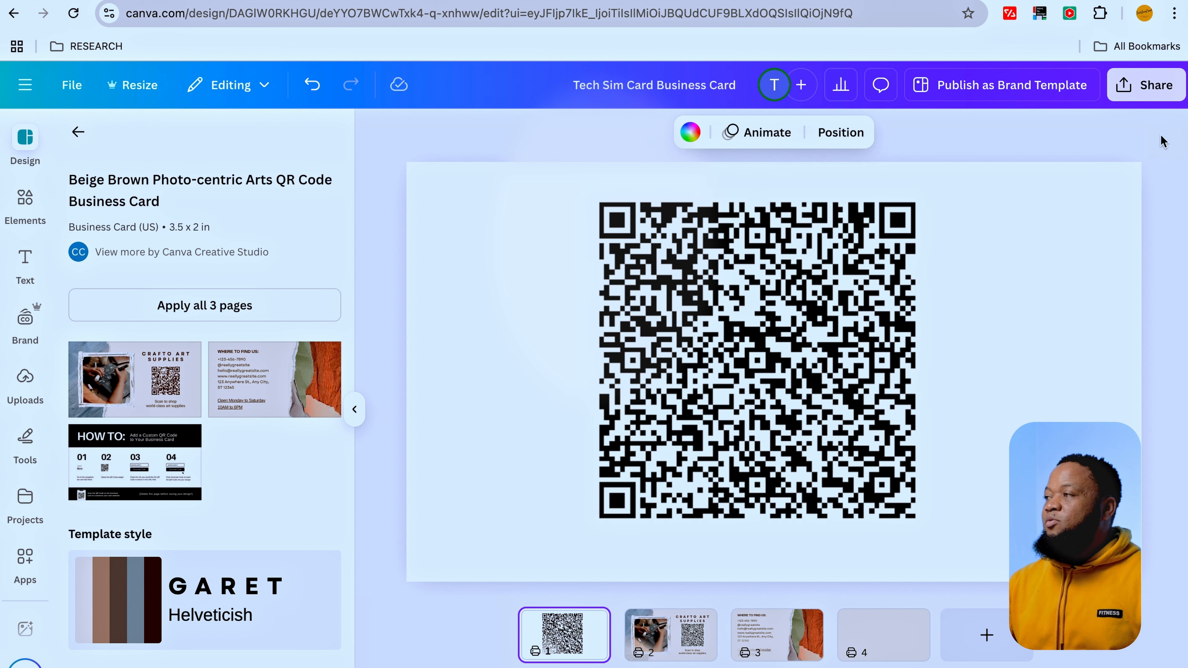
left_click(1150, 89)
left_click(891, 429)
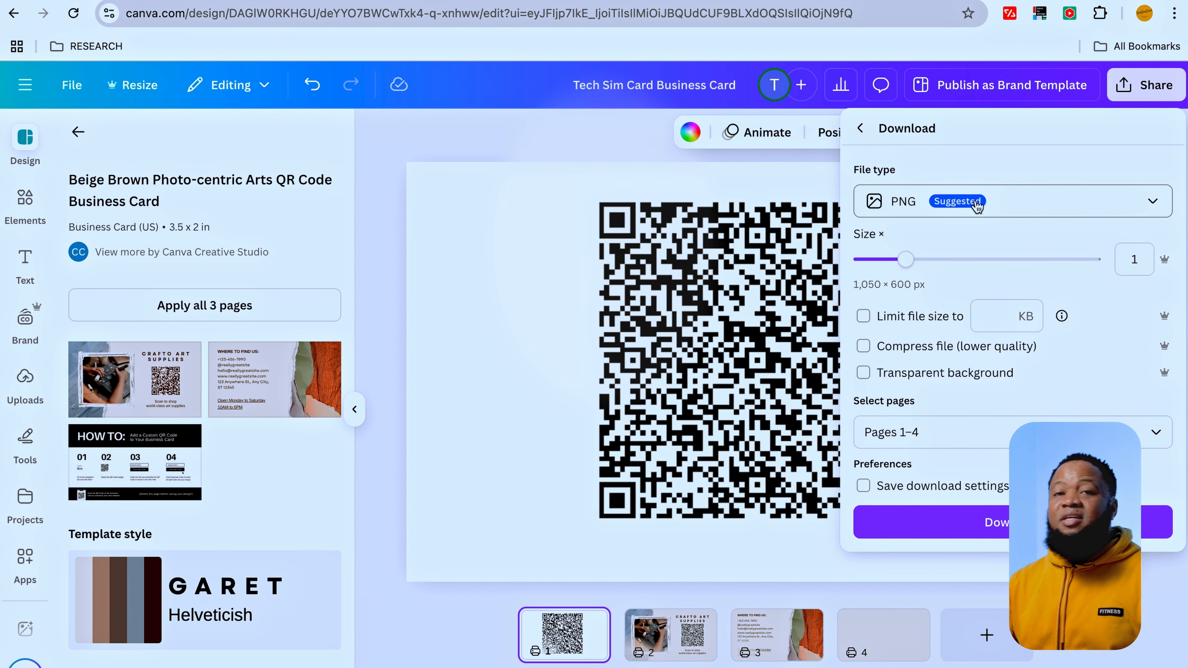
left_click(1144, 213)
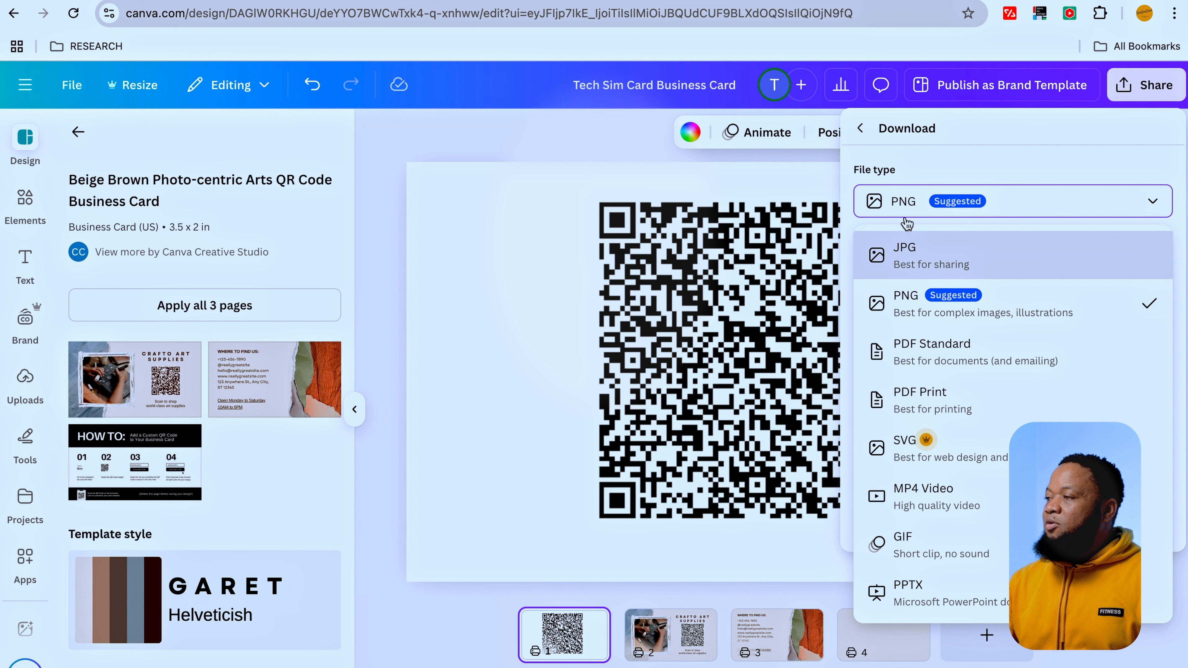
left_click(572, 334)
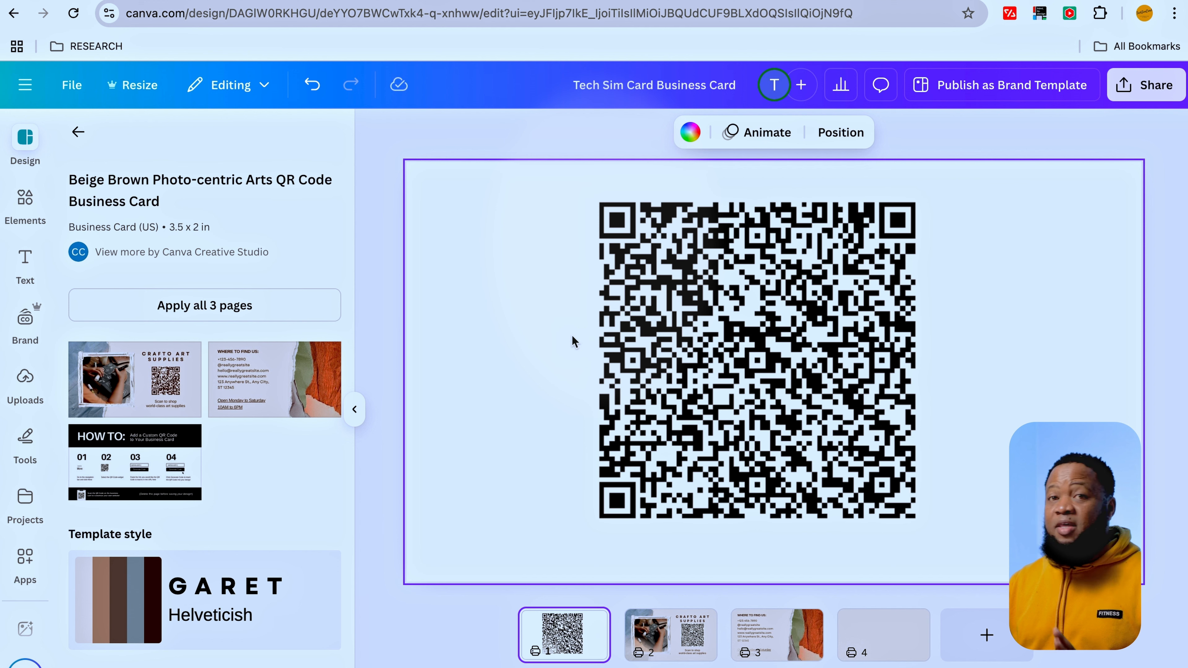
Step: Undo the business card edits until only a single blank page is left
left_click(532, 424)
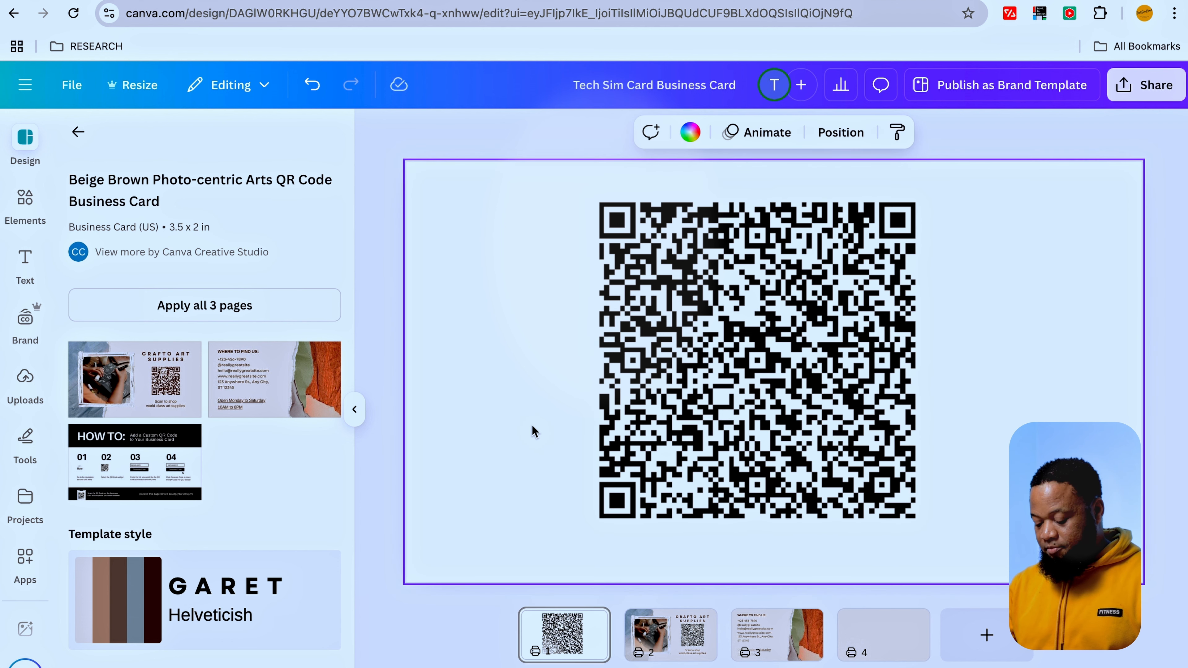
key("ctrl+z")
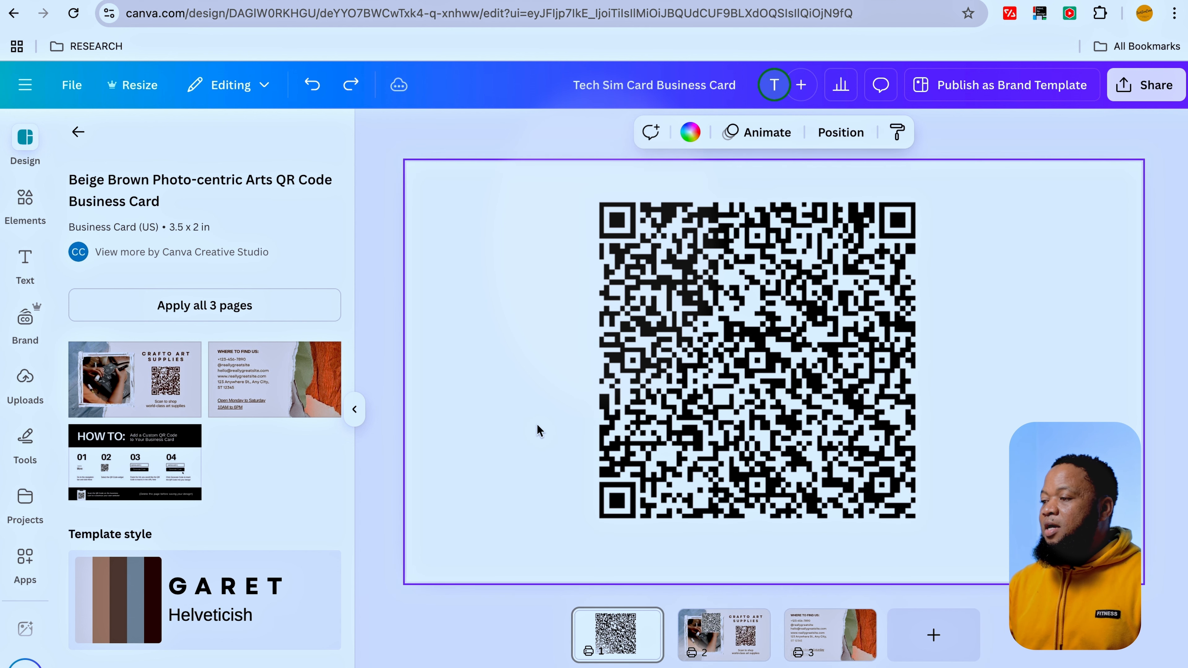
key("ctrl+z")
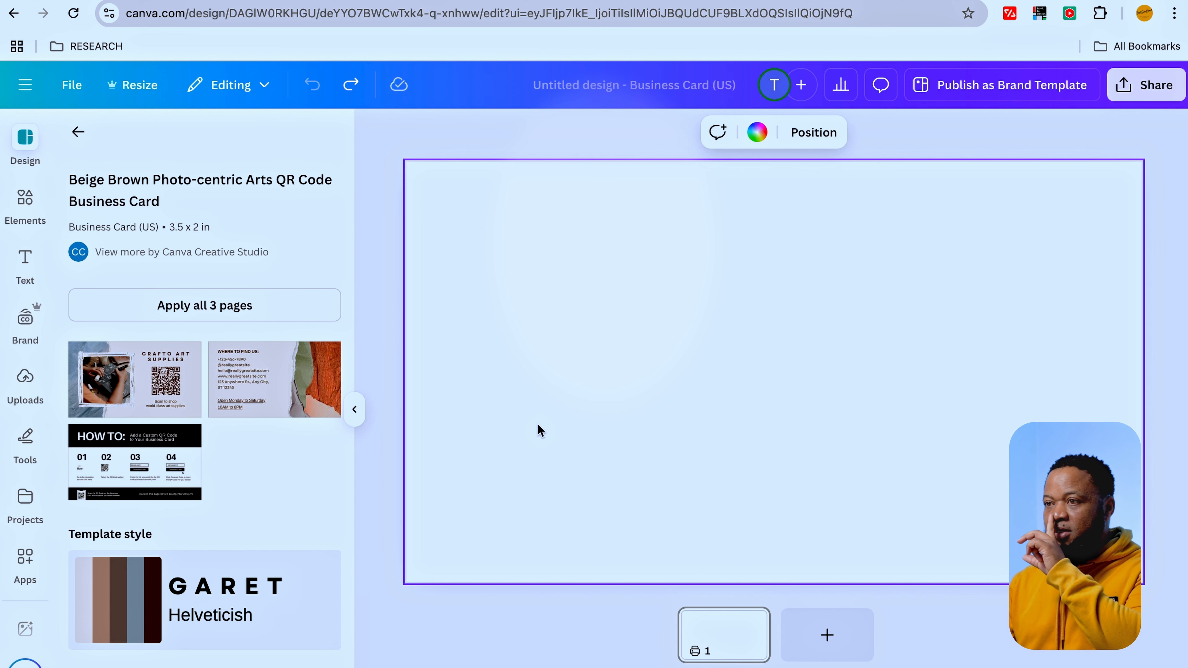
Step: Leave the template details and the business card design, and open the Apps page
left_click(78, 131)
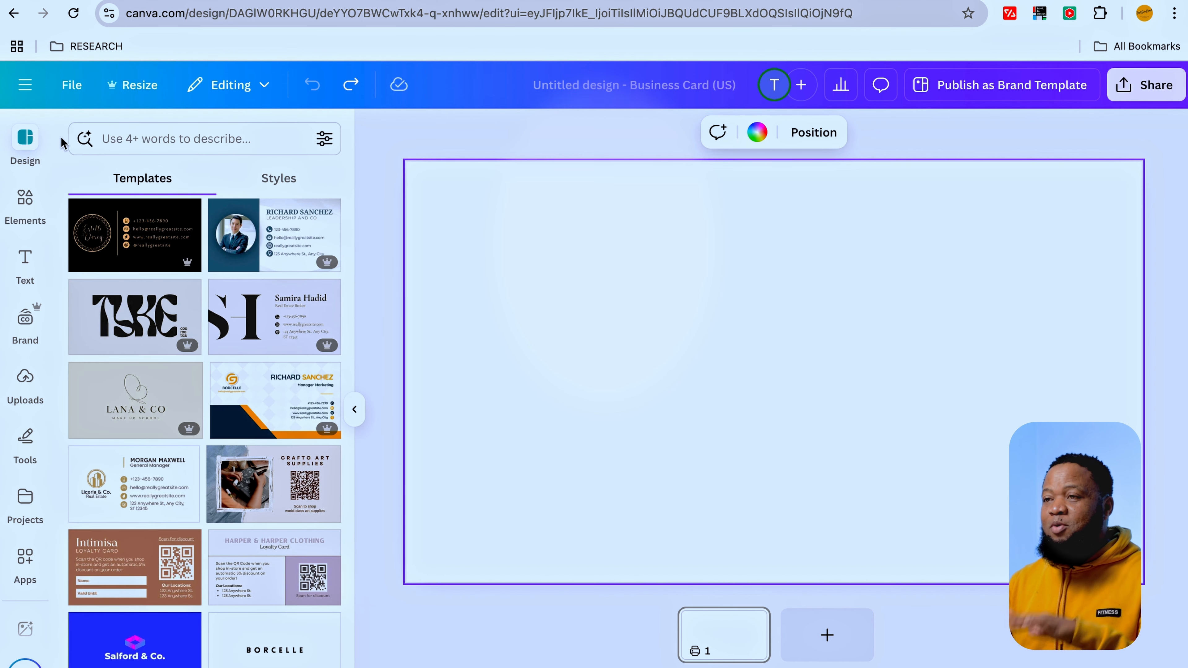
left_click(71, 88)
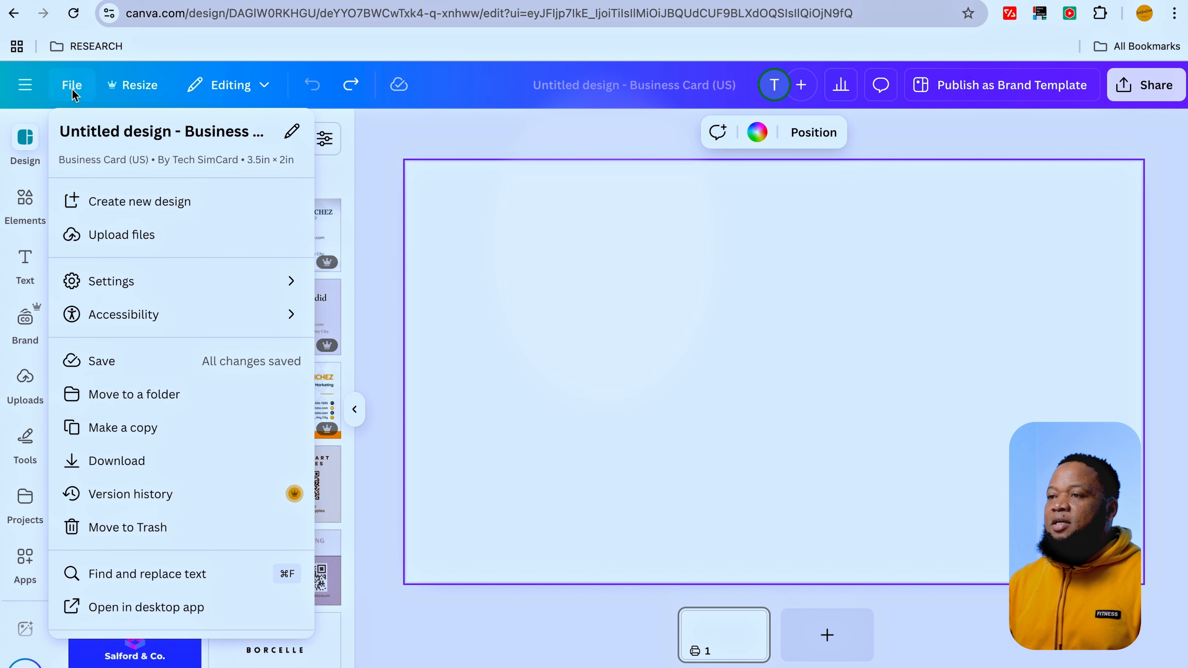
left_click(27, 86)
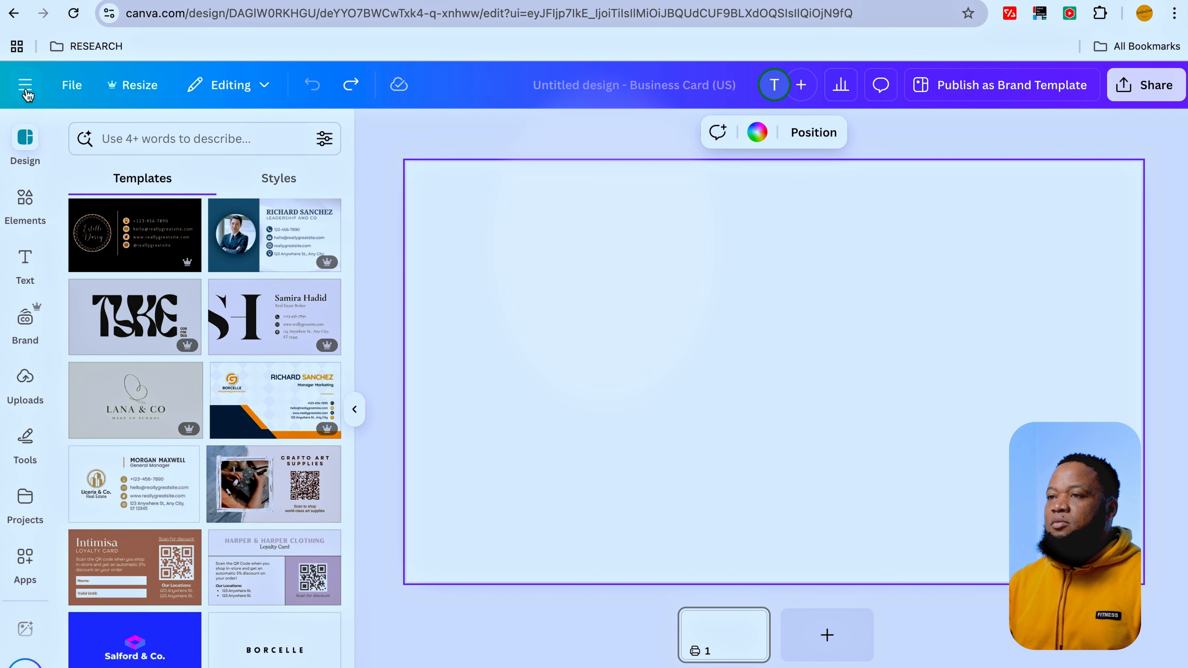
left_click(26, 87)
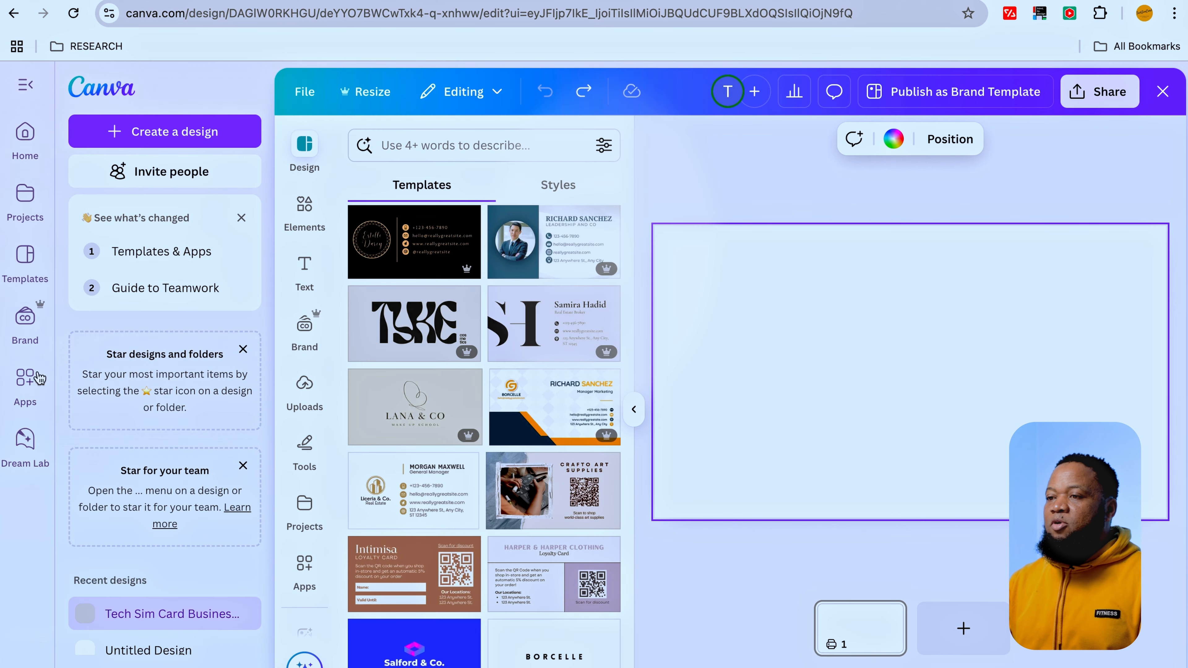
left_click(21, 390)
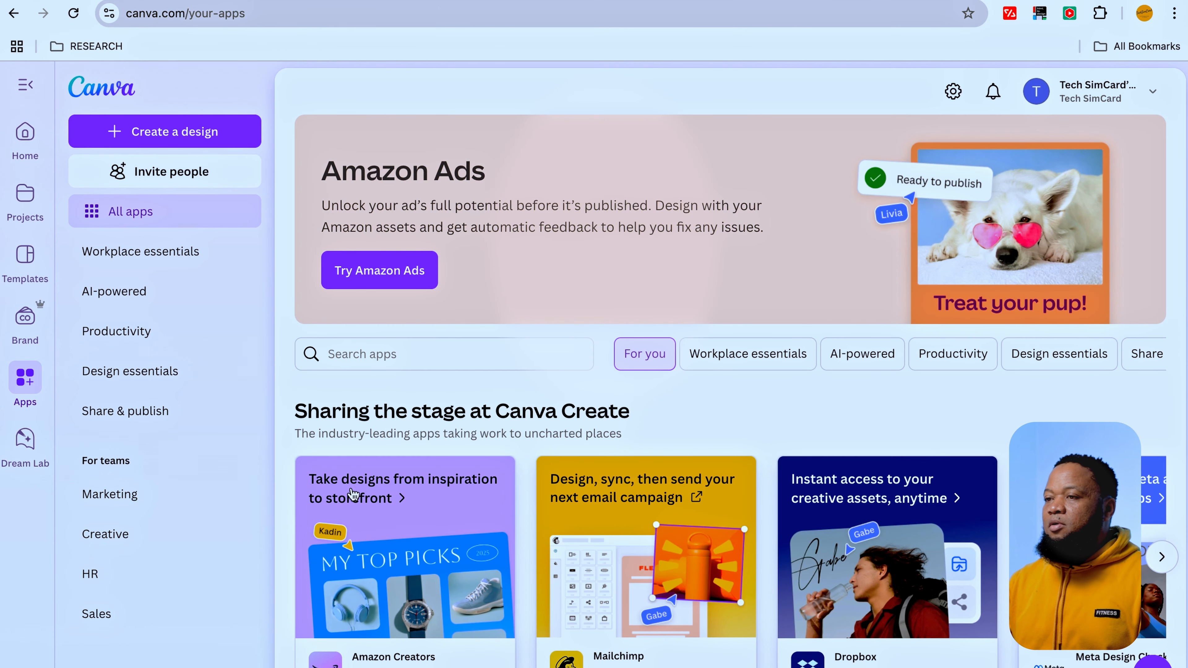
Step: Search the apps for qr, choose the QR Code Generator suggestion and open the QR code app created by Canva
left_click(447, 363)
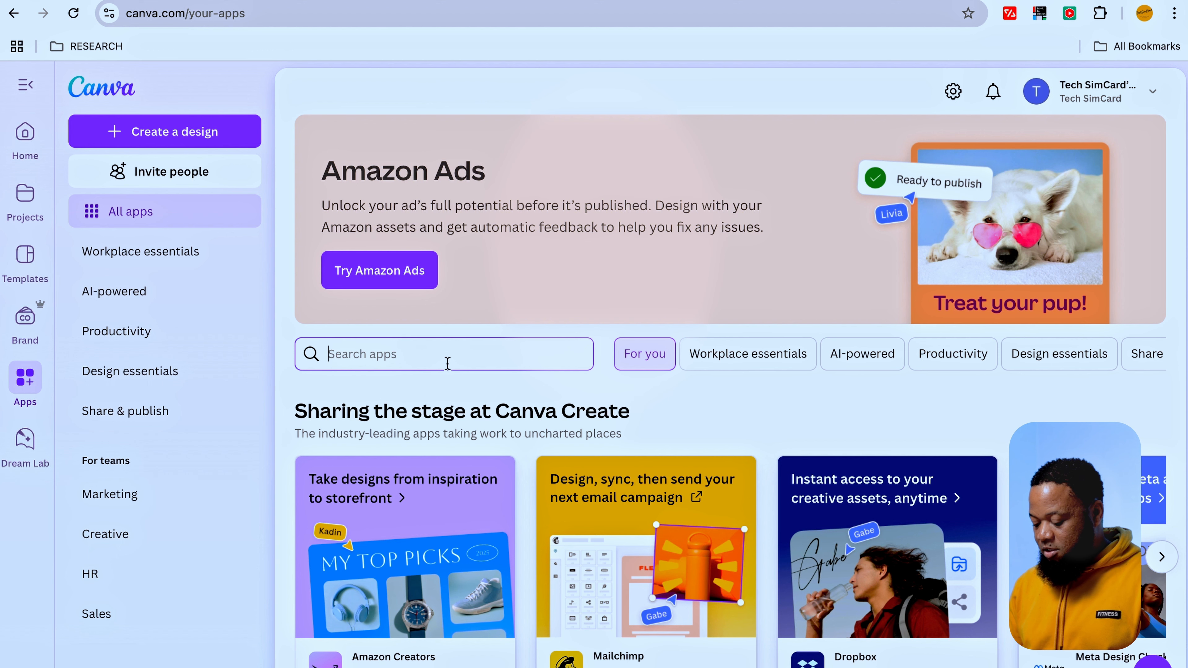
type("qr")
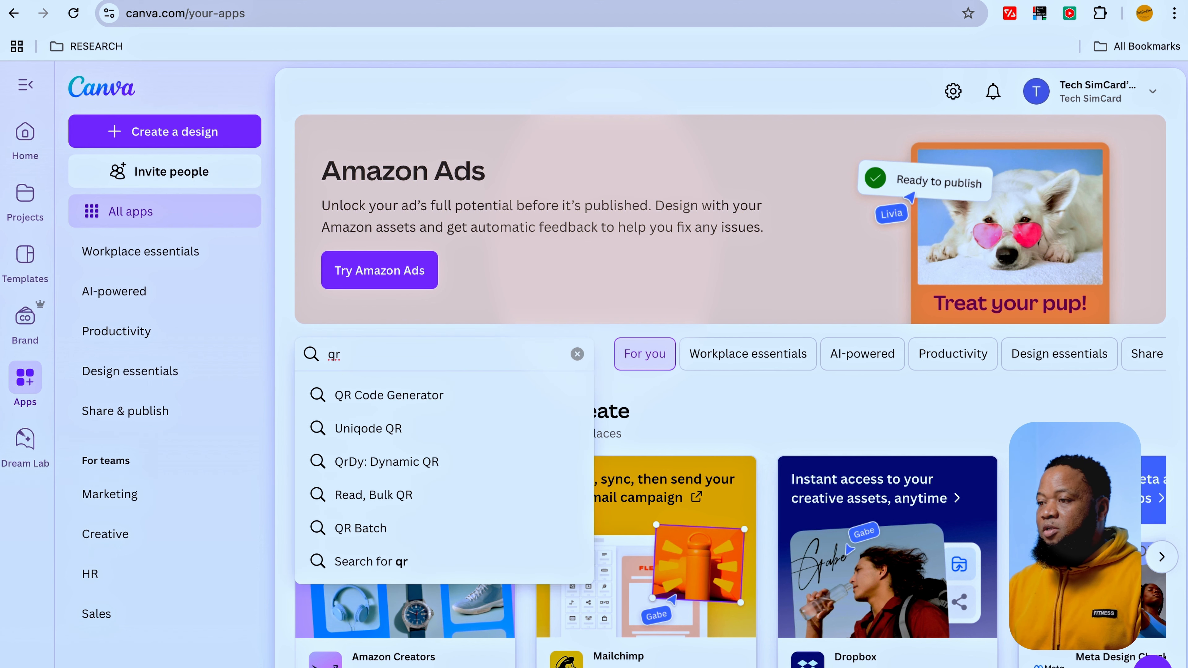
left_click(438, 397)
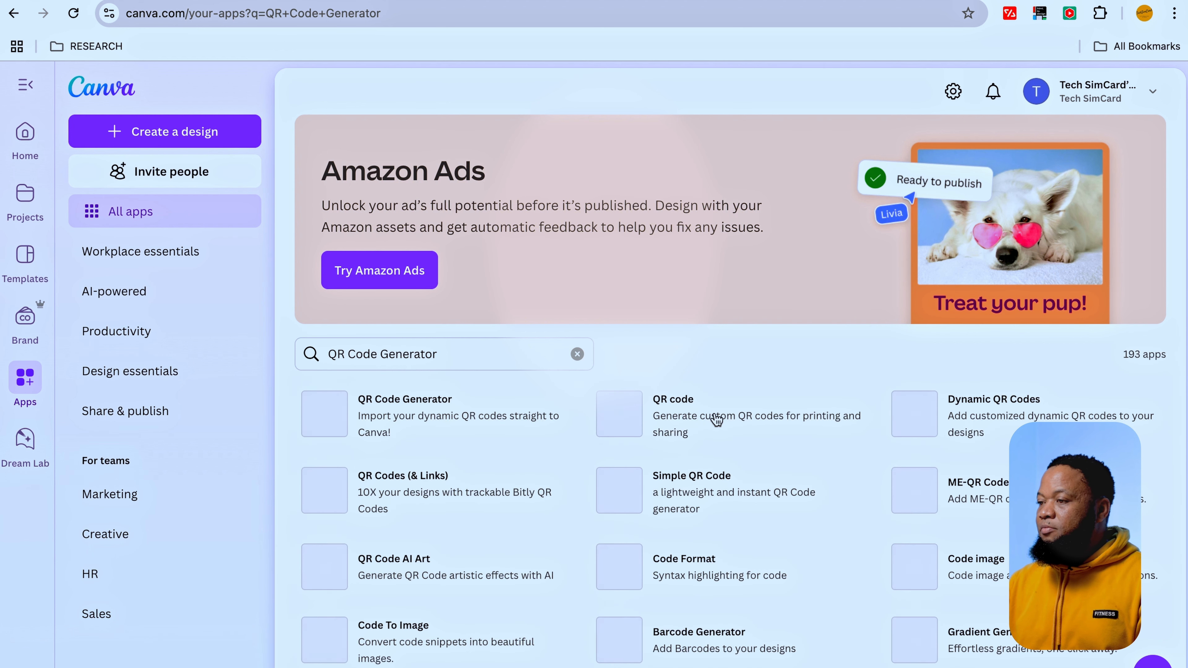
left_click(645, 414)
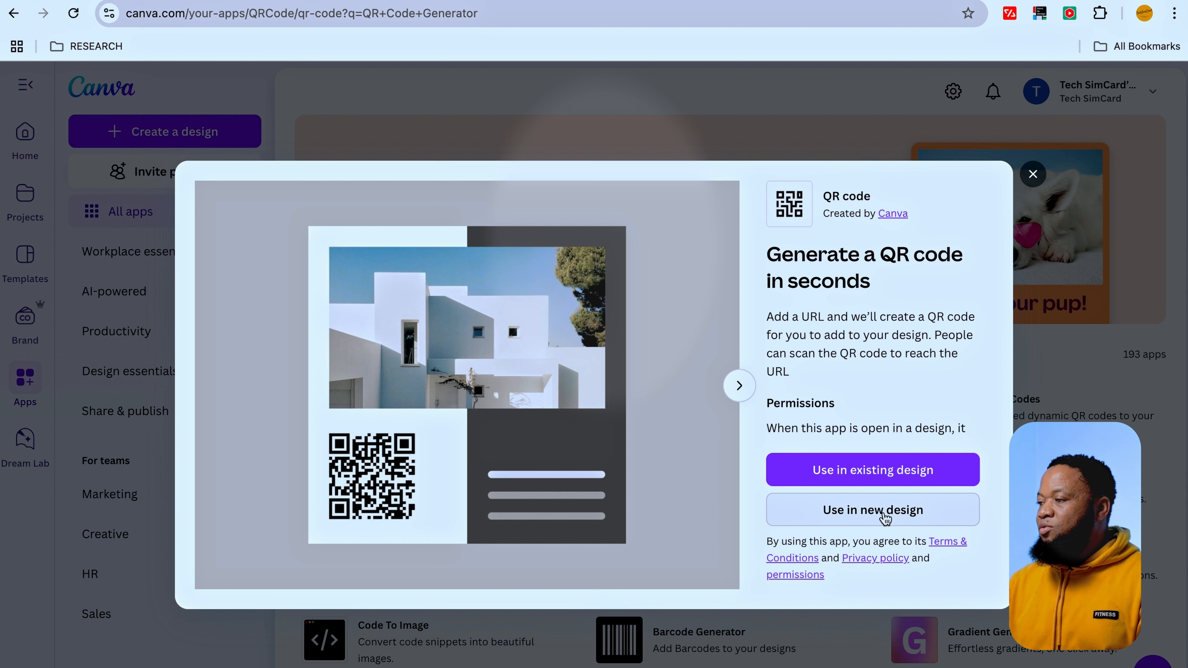
Step: Use the QR code app in a new design: browse the business formats, search for inst and create an Instagram Story
left_click(885, 517)
type("business")
scroll(920, 421, "down", 2)
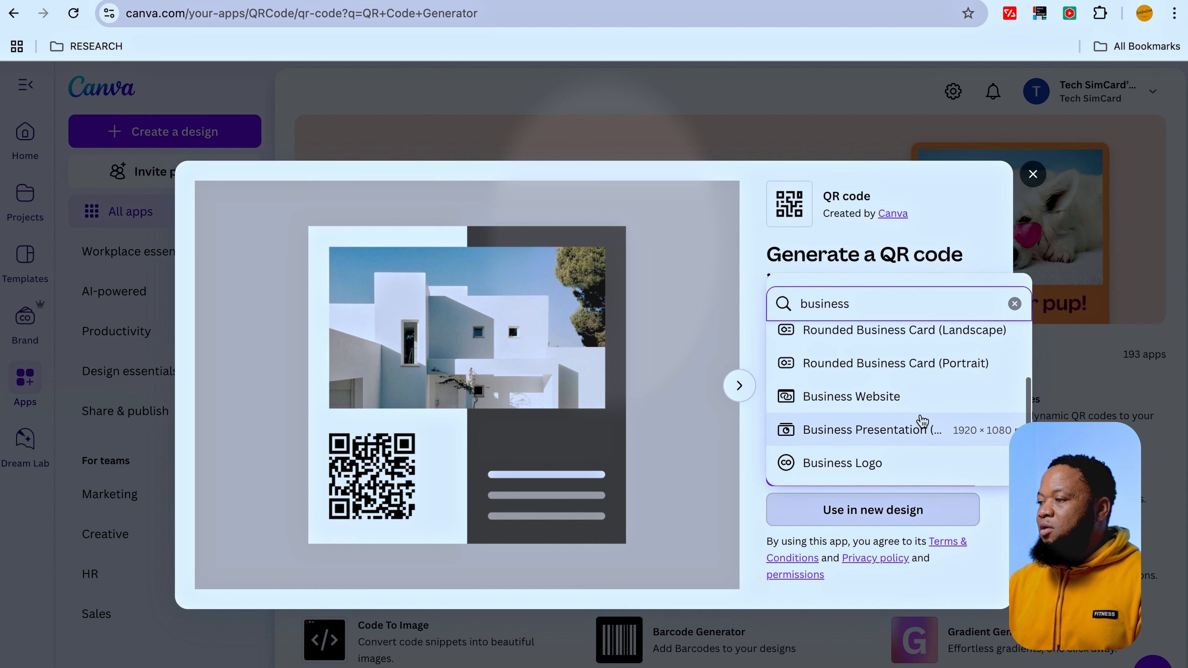
double_click(861, 308)
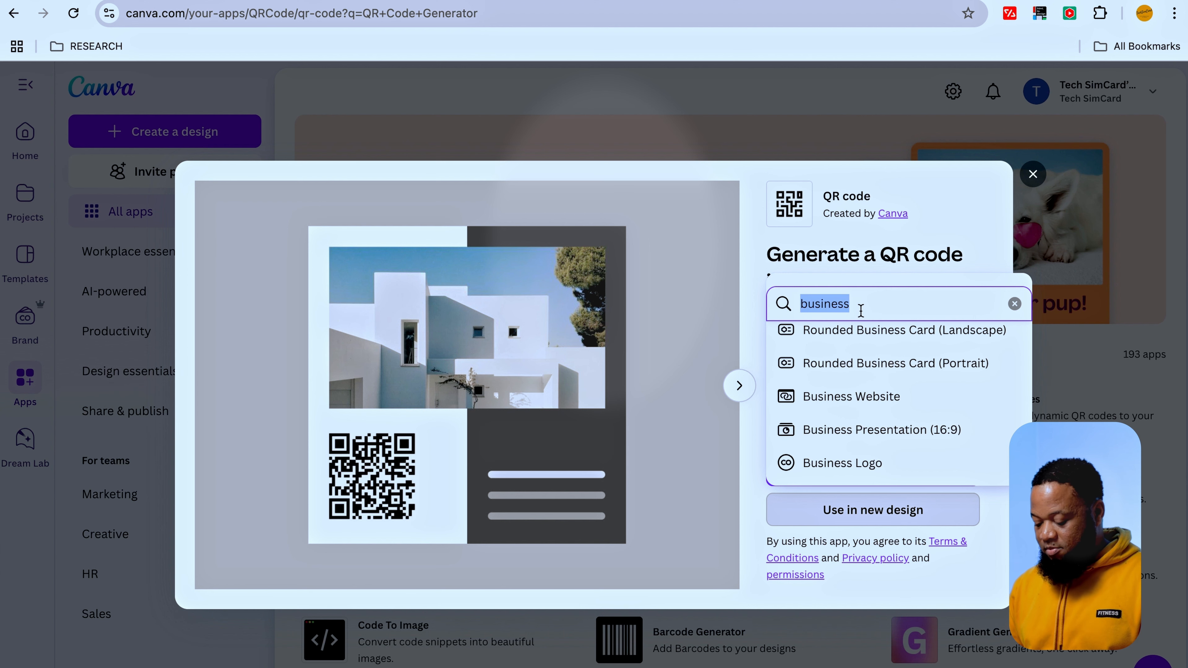
type("inst")
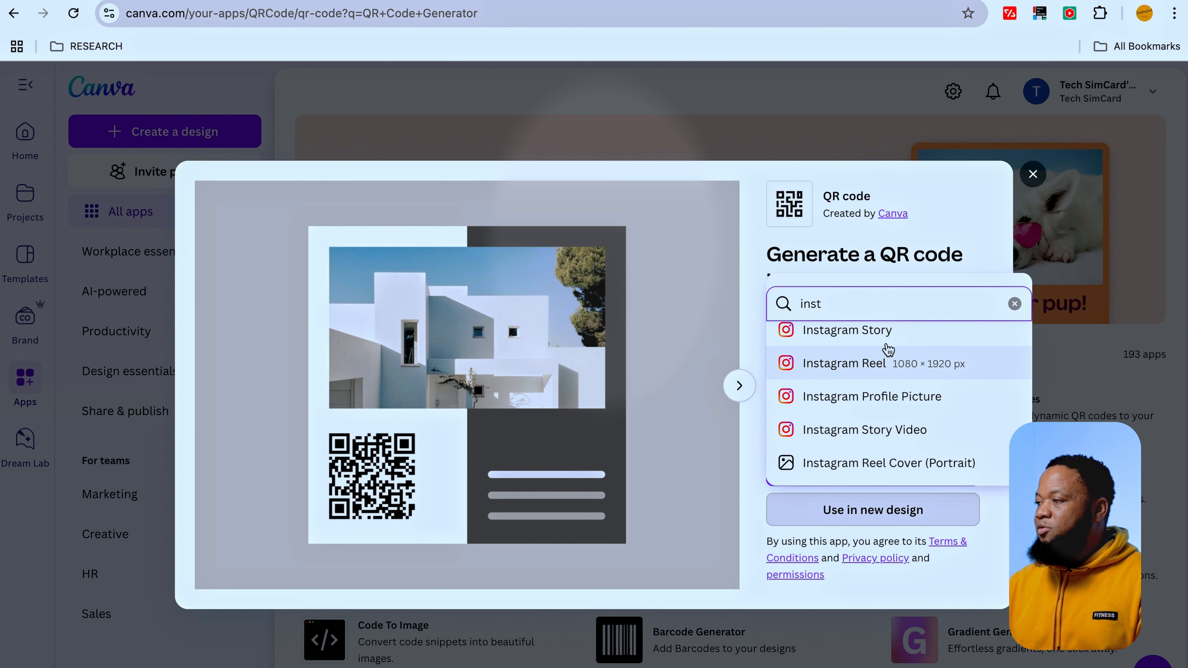
left_click(889, 364)
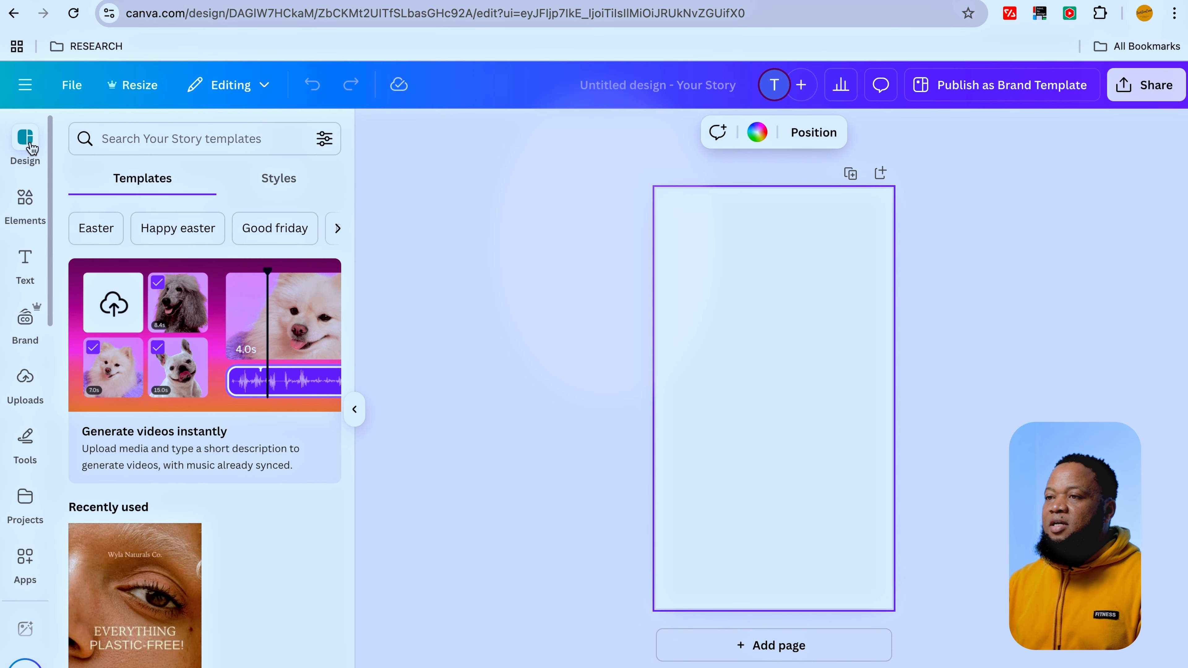
Step: Browse the story templates and apply the gray DISCOUNT CODE template with the QR code placement frame to the blank page
scroll(31, 149, "down", 8)
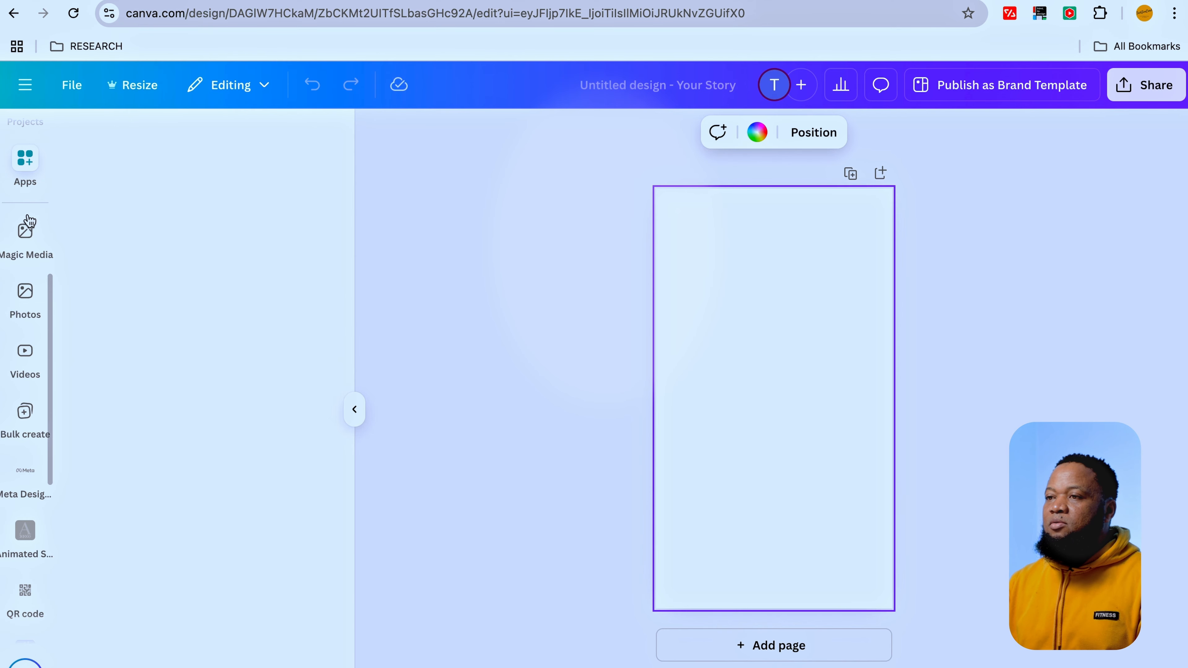
scroll(28, 220, "up", 8)
left_click(25, 141)
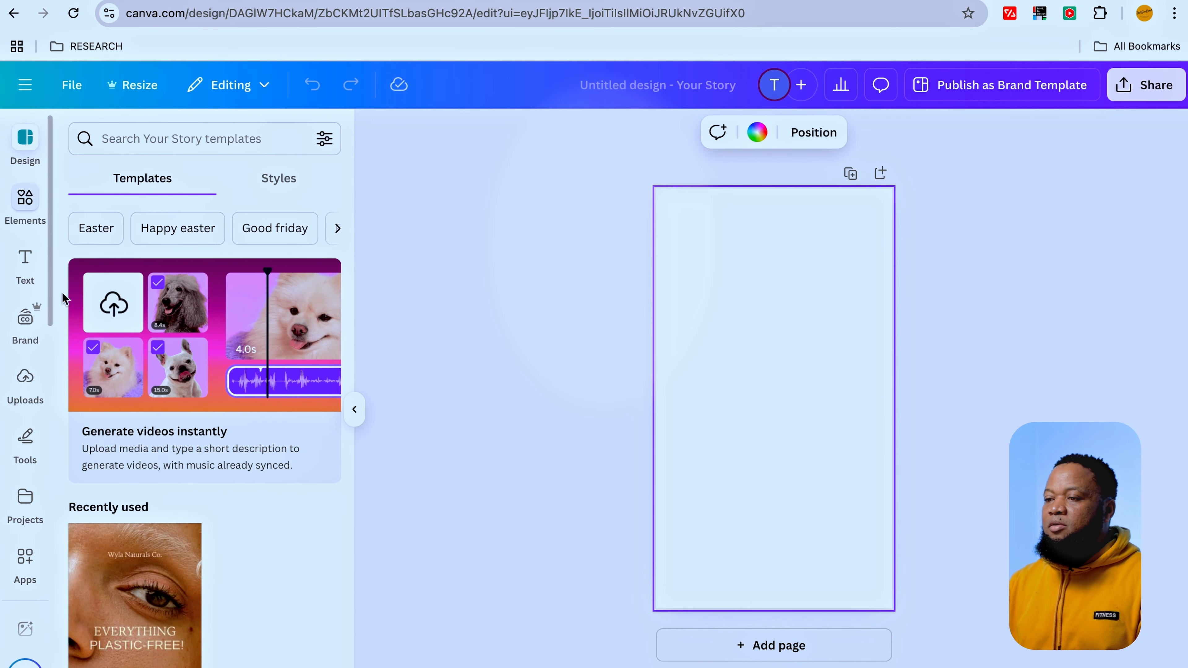
scroll(199, 366, "down", 10)
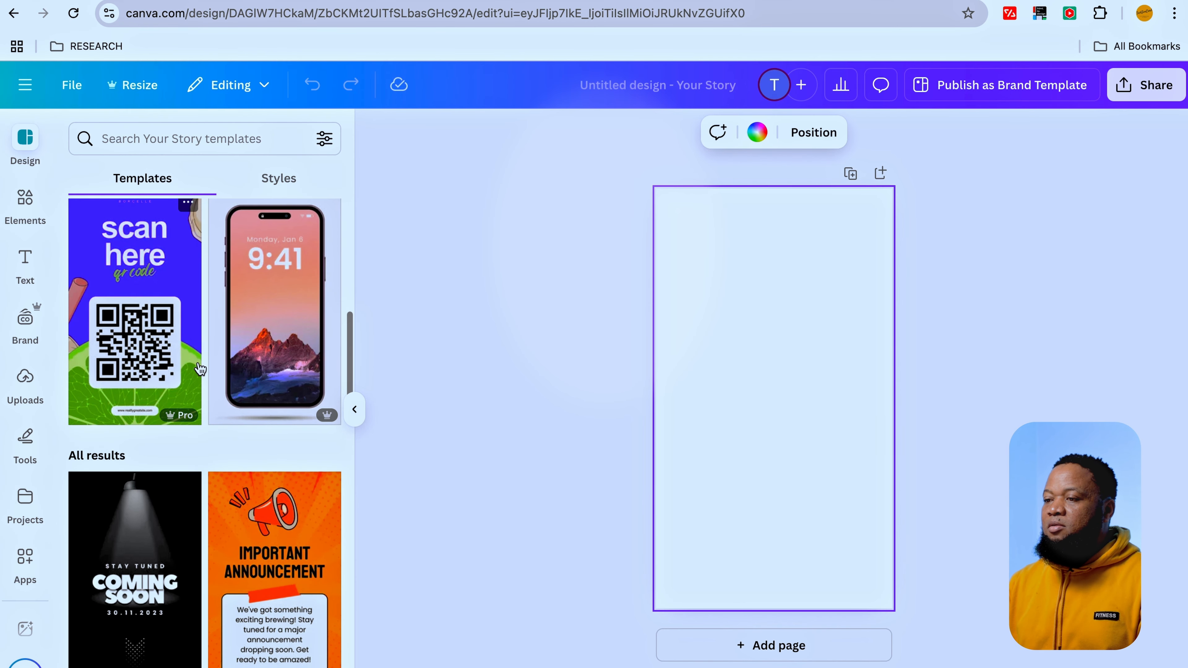
scroll(199, 370, "down", 10)
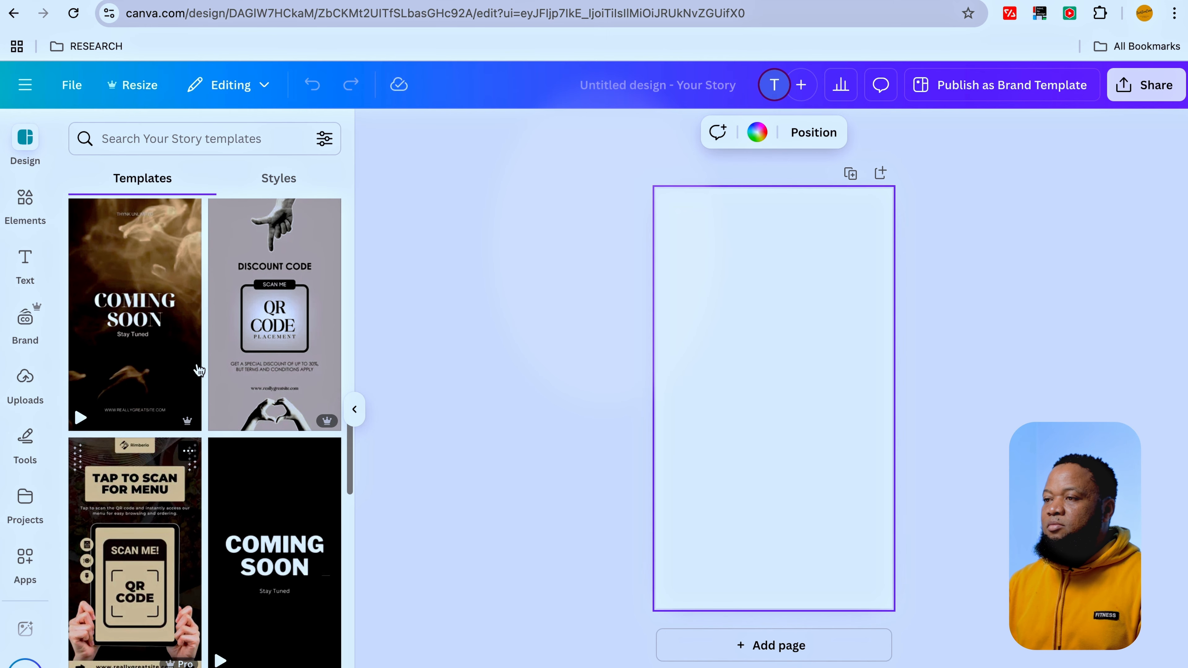
scroll(199, 365, "down", 1)
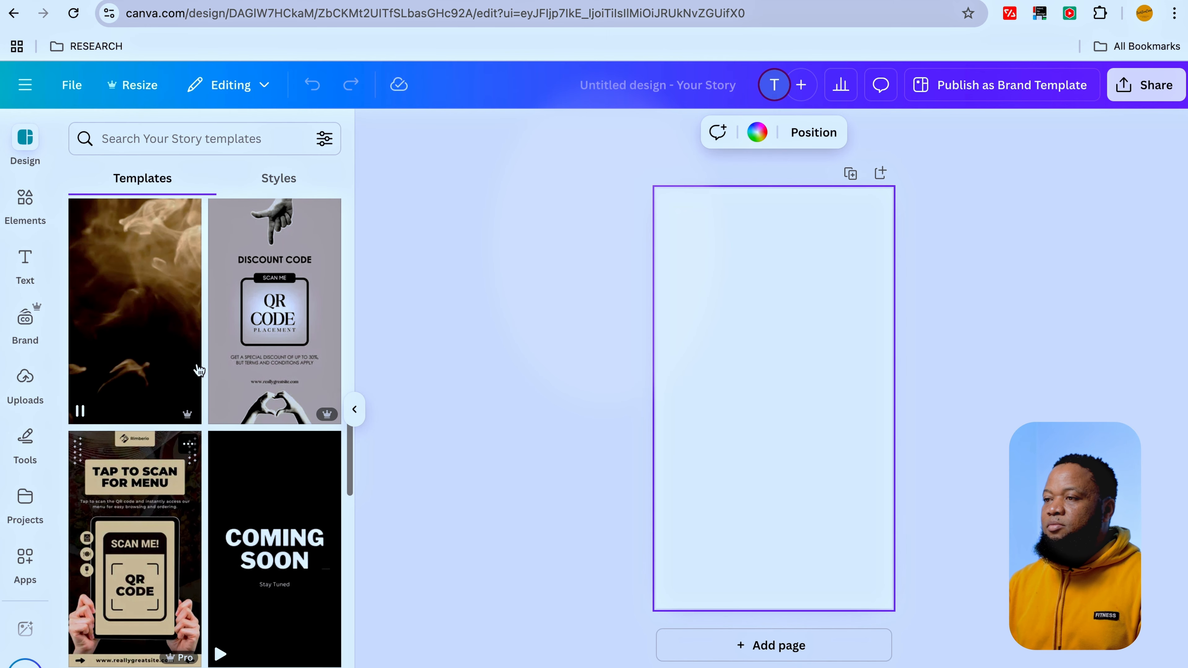
left_click(283, 312)
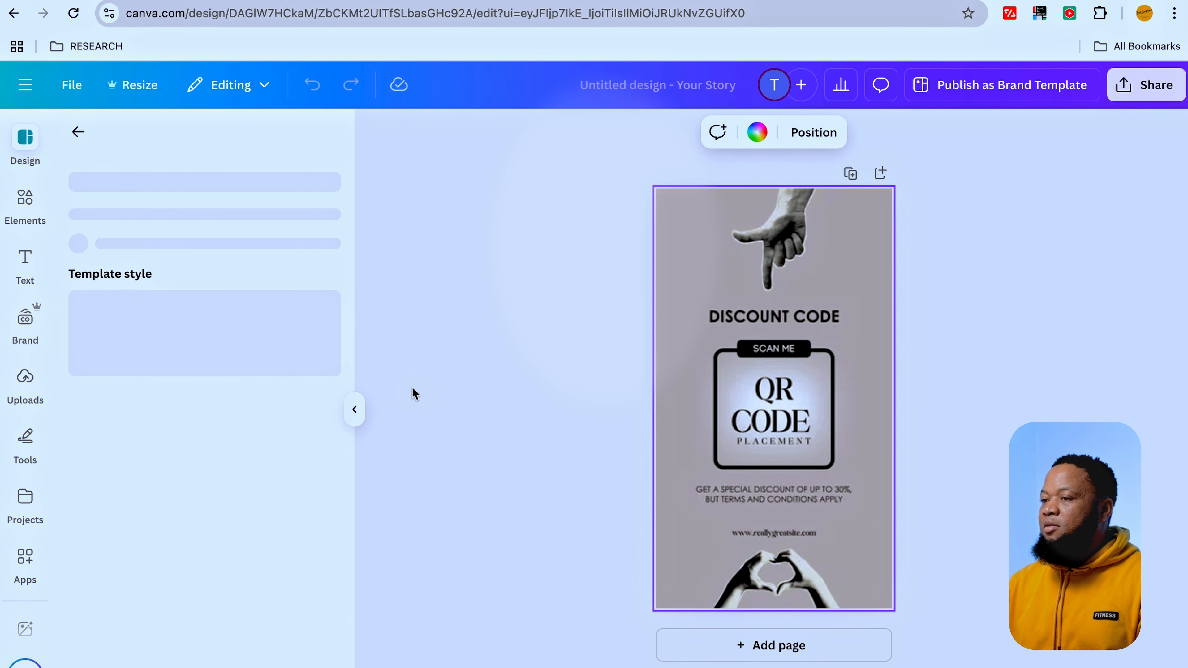
Step: Add a blank second page to the story and return to the template list
left_click(826, 651)
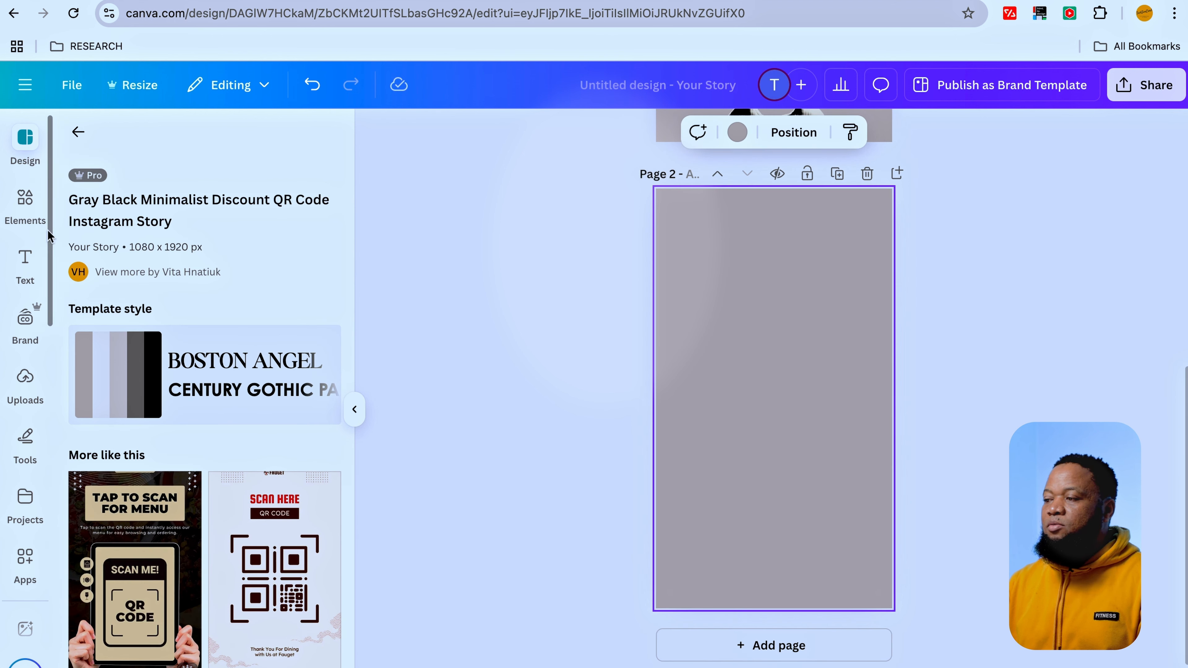
left_click(78, 132)
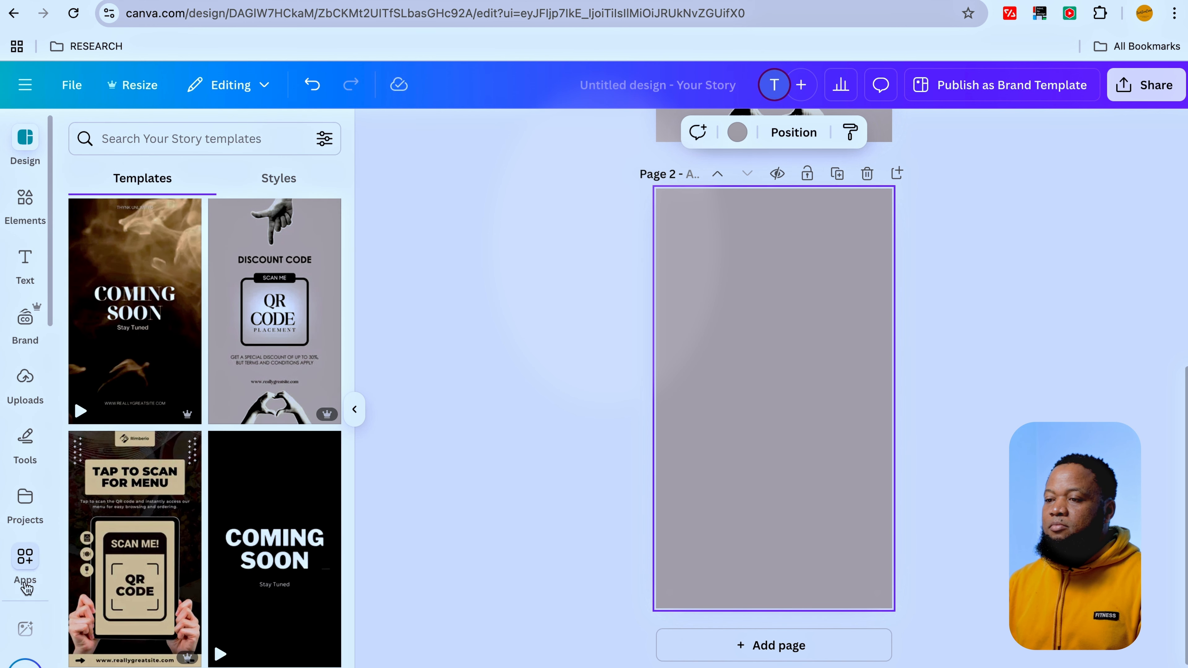
Step: Open the QR code app for the blank second page and start entering its URL
scroll(28, 557, "down", 10)
scroll(28, 544, "down", 2)
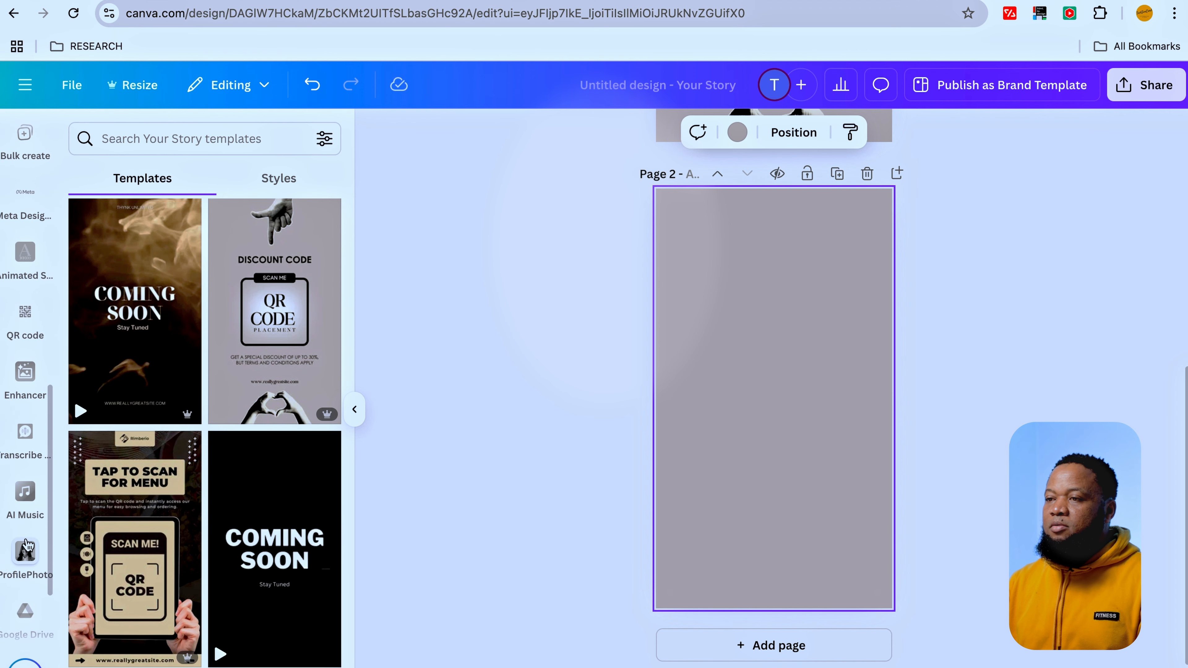
left_click(25, 314)
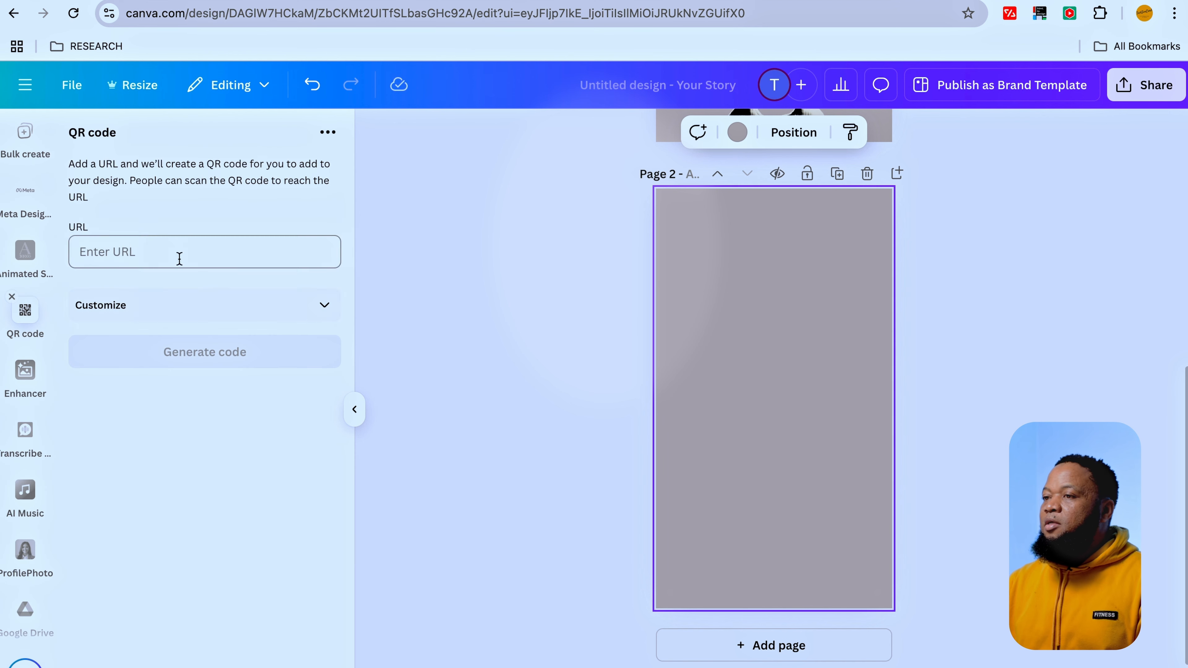
left_click(124, 255)
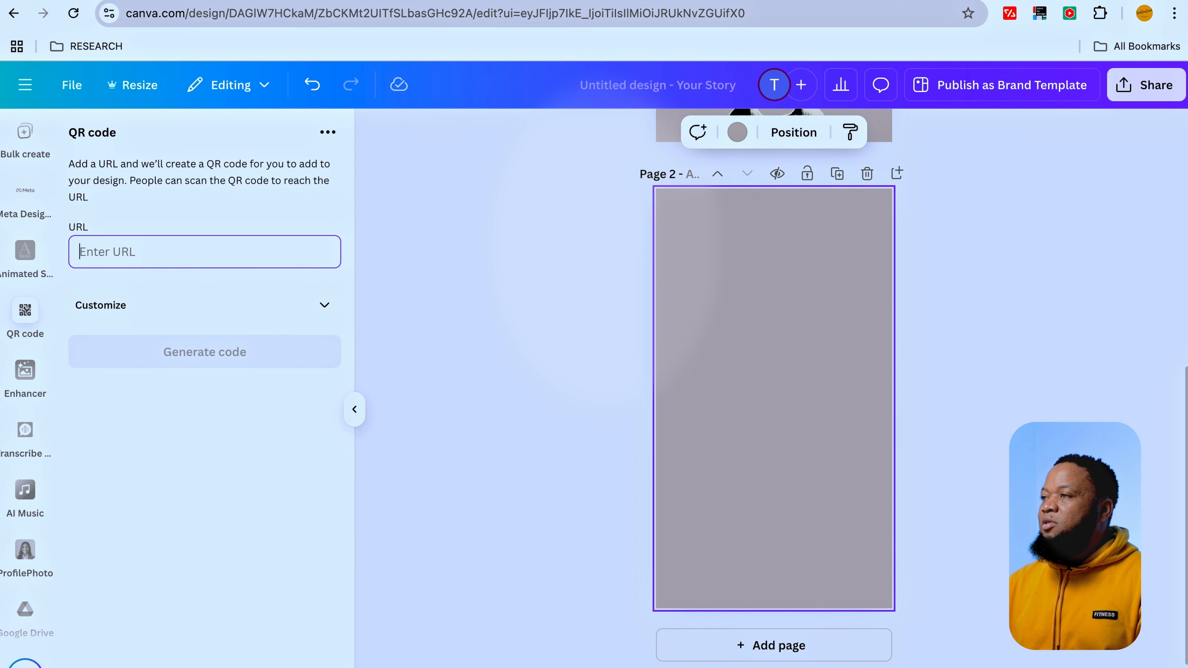
Step: Open apple.com in a new browser tab and copy the site's address
key("super+t")
left_click(659, 9)
type("a")
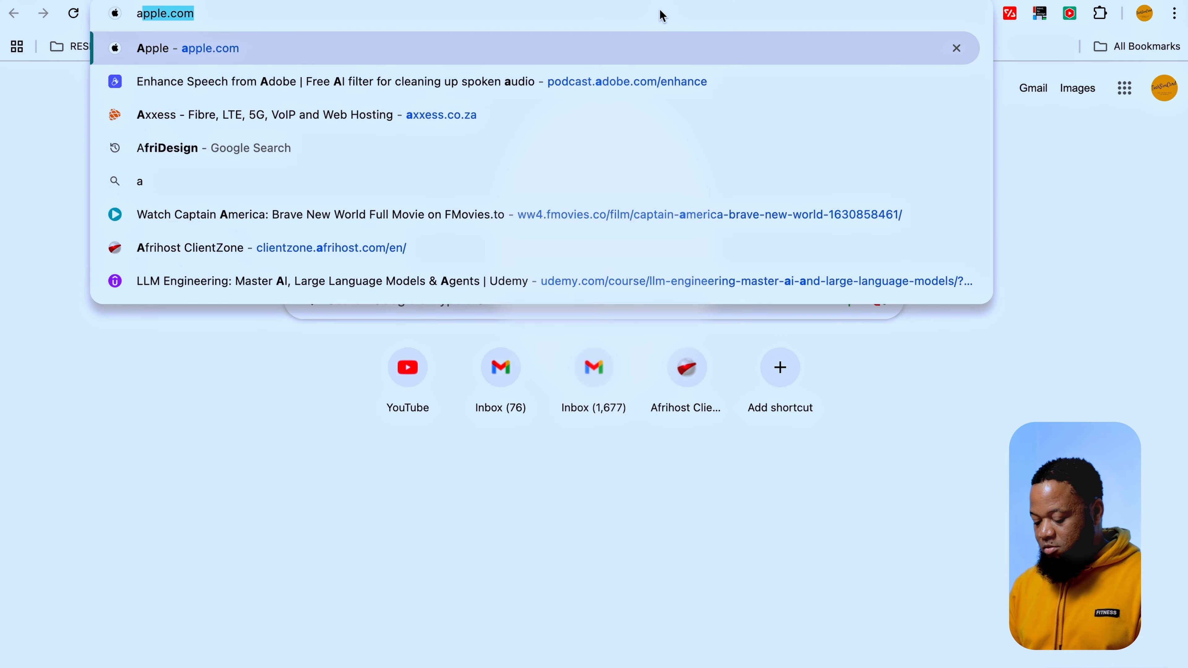
key("Return")
right_click(137, 13)
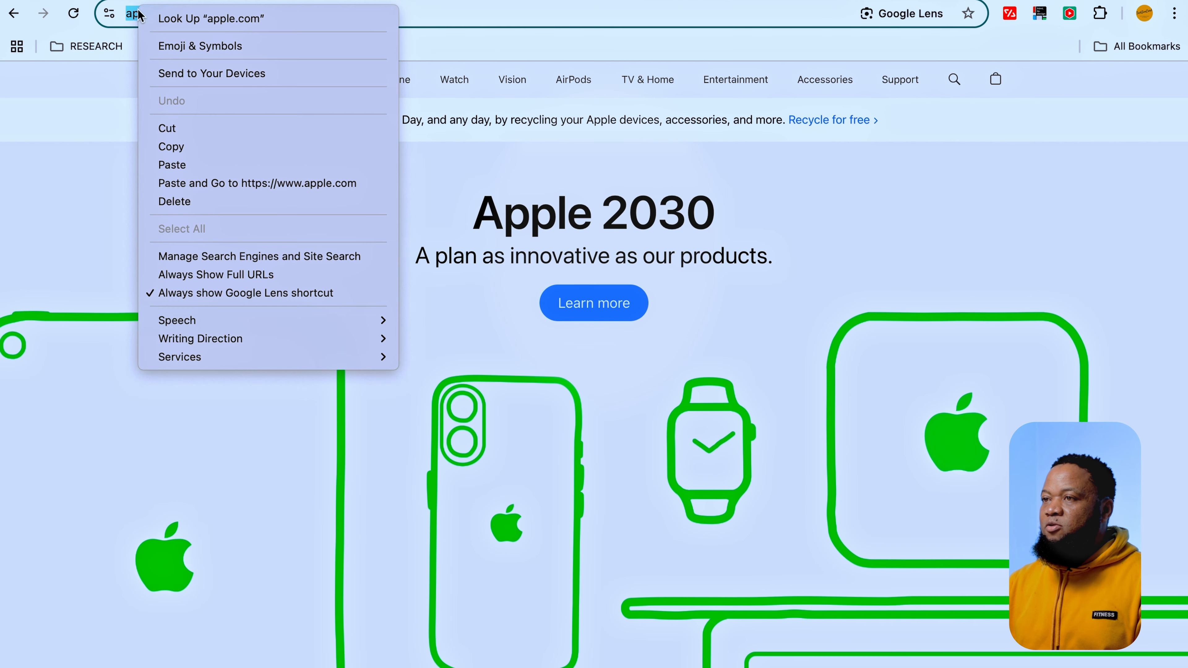
left_click(174, 147)
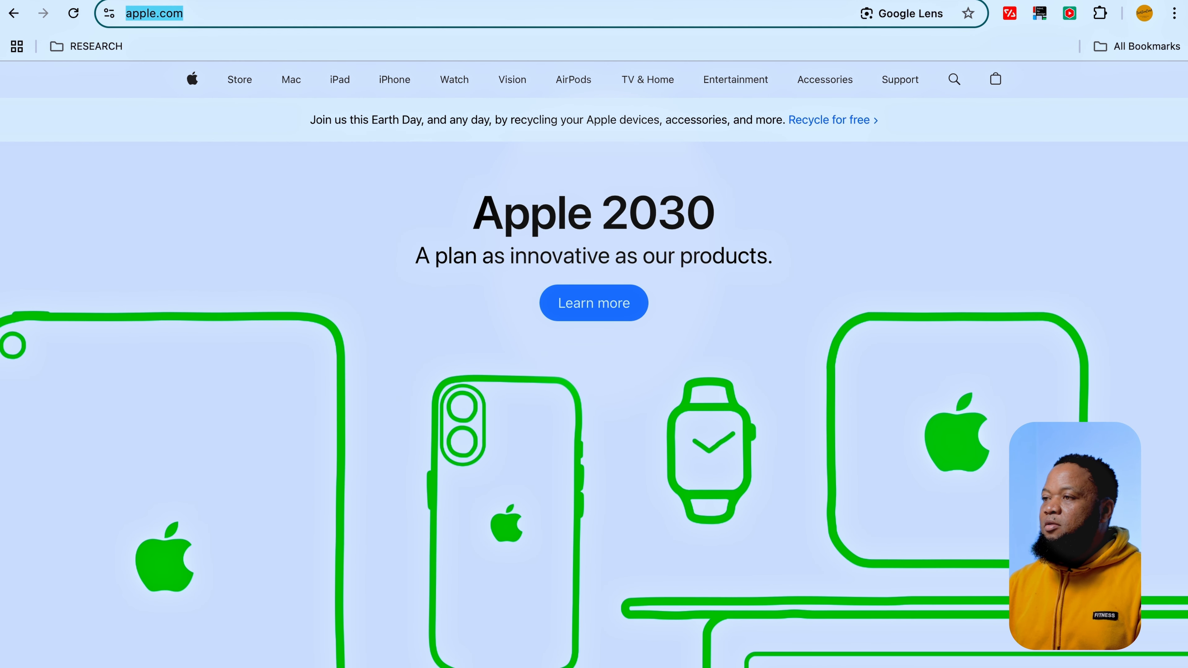
key("ctrl+Tab")
right_click(105, 257)
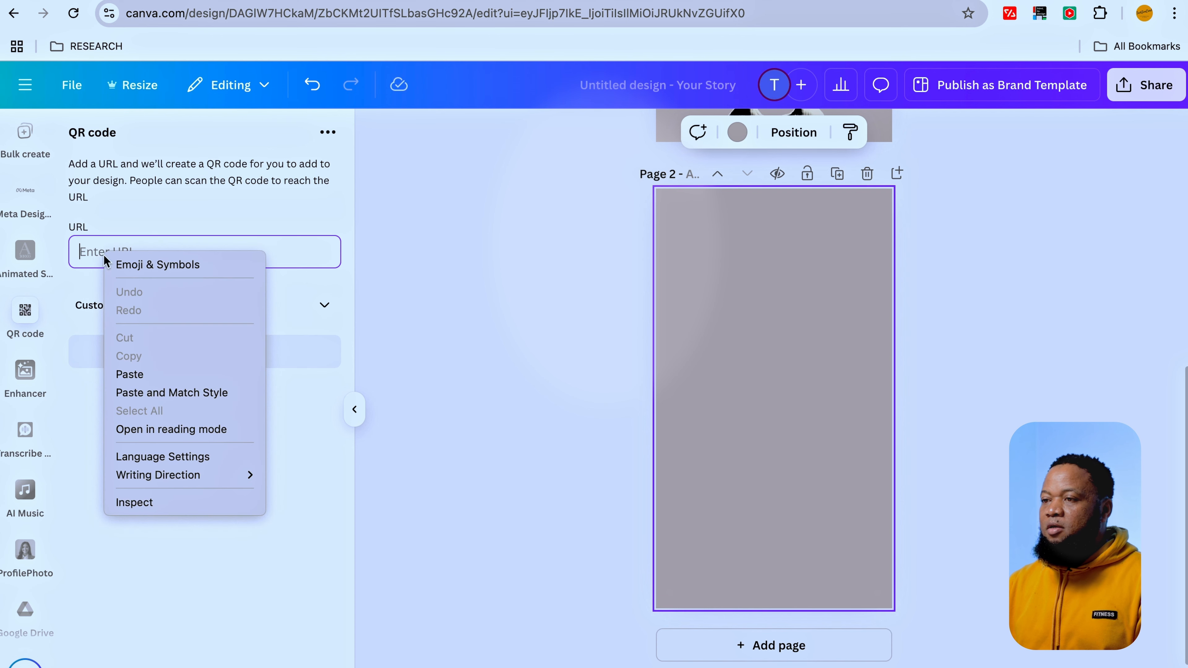
left_click(136, 375)
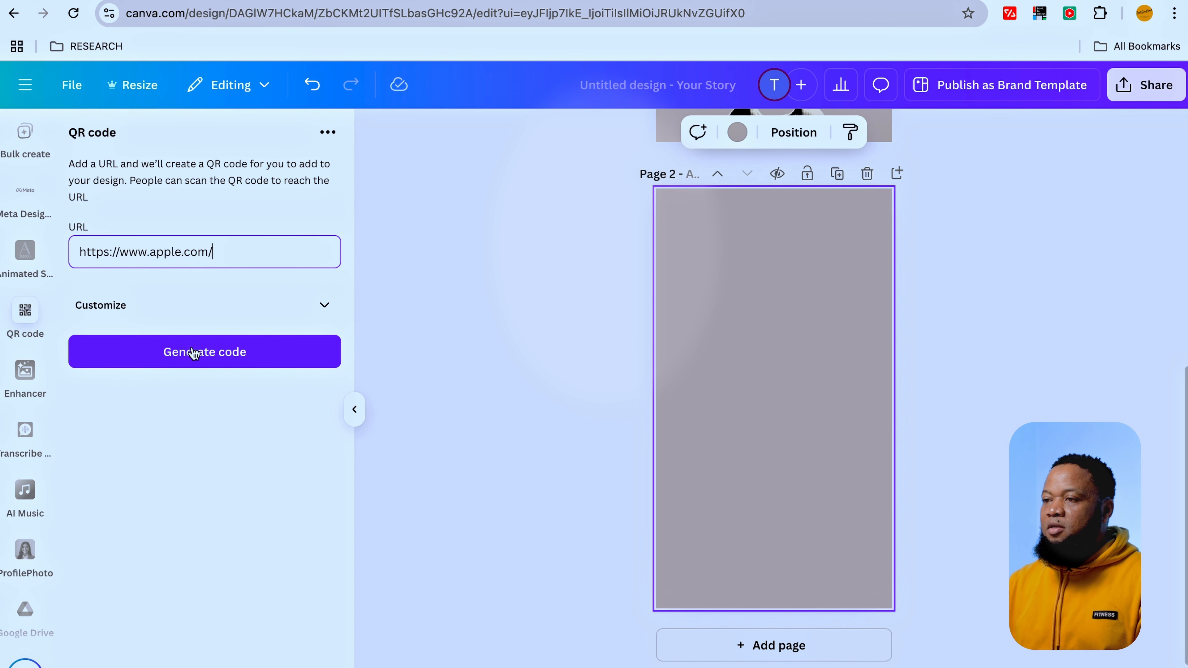
left_click(183, 357)
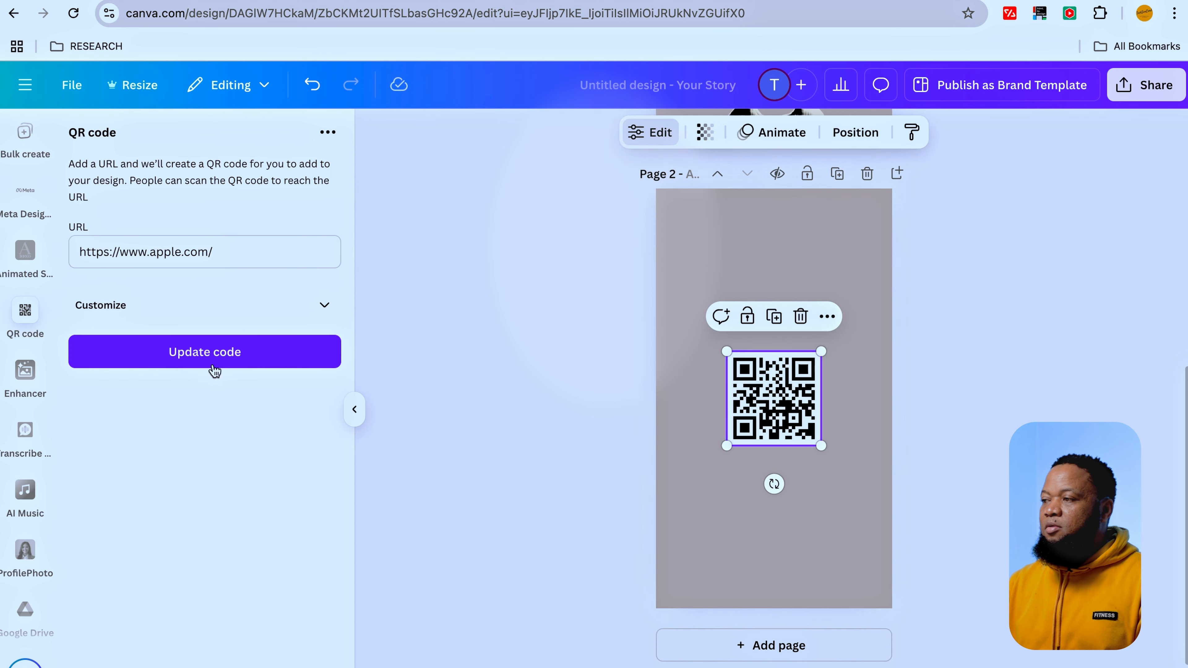
Step: Move the QR code into the SCAN ME frame on page 1, enlarge it to fill the frame and centre it
scroll(765, 424, "up", 3)
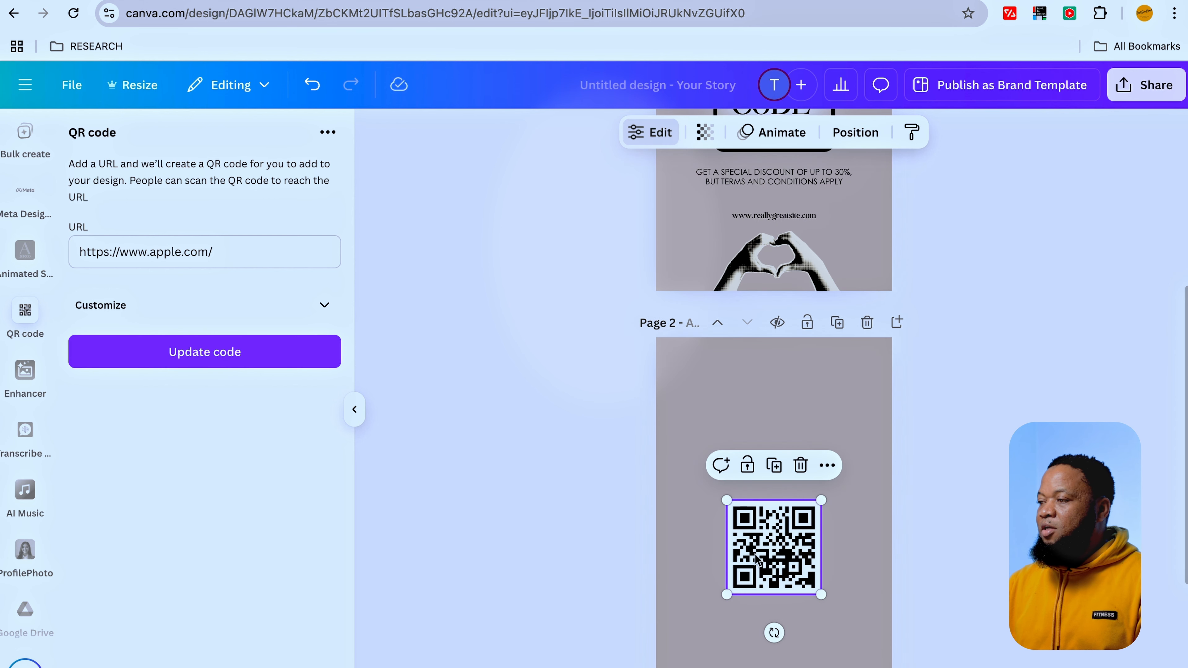
scroll(758, 557, "up", 3)
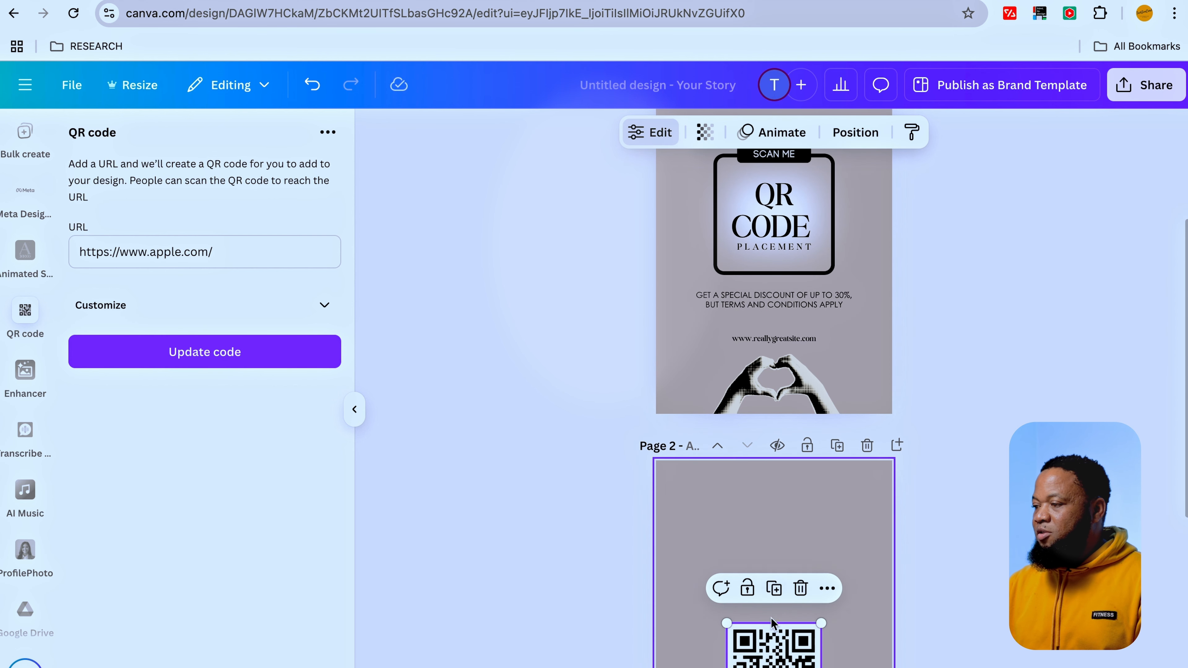
left_click_drag(769, 660, 769, 206)
left_click_drag(726, 169, 723, 166)
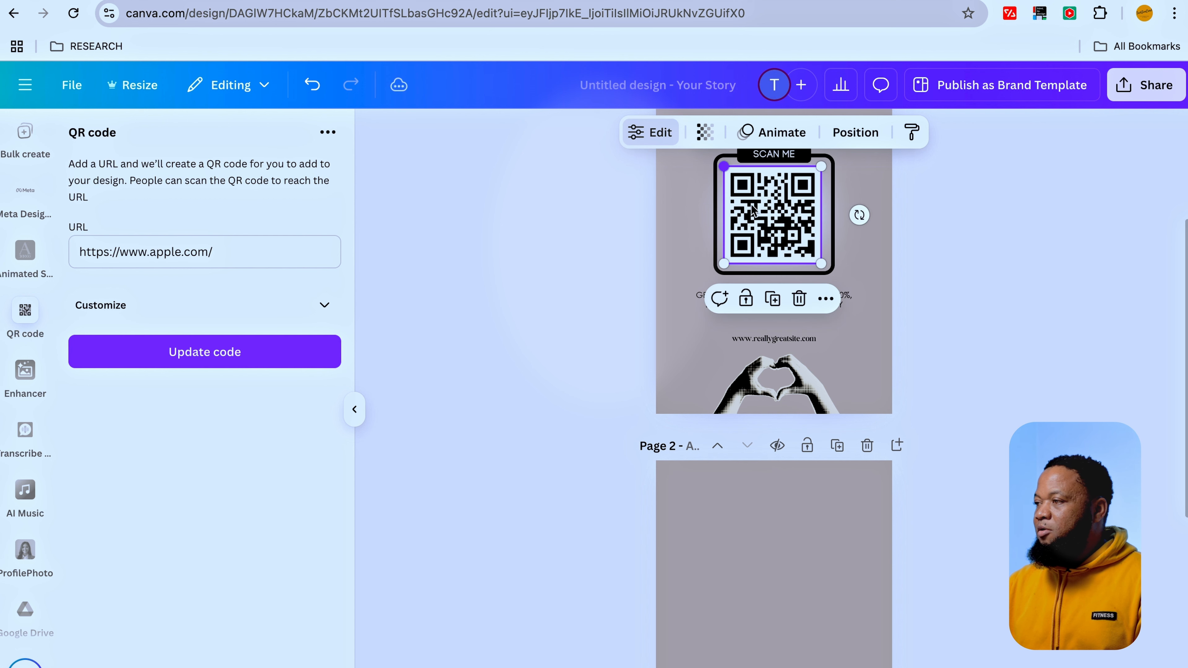
left_click_drag(818, 264, 827, 269)
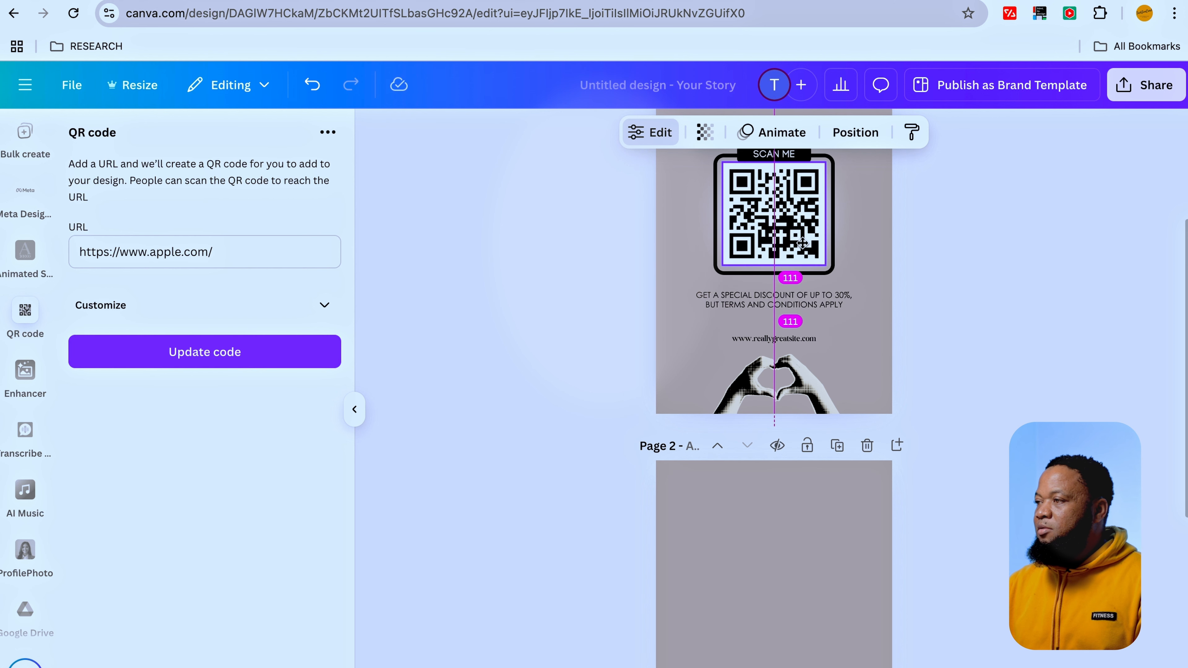
left_click(852, 241)
left_click(1019, 375)
scroll(1019, 377, "up", 4)
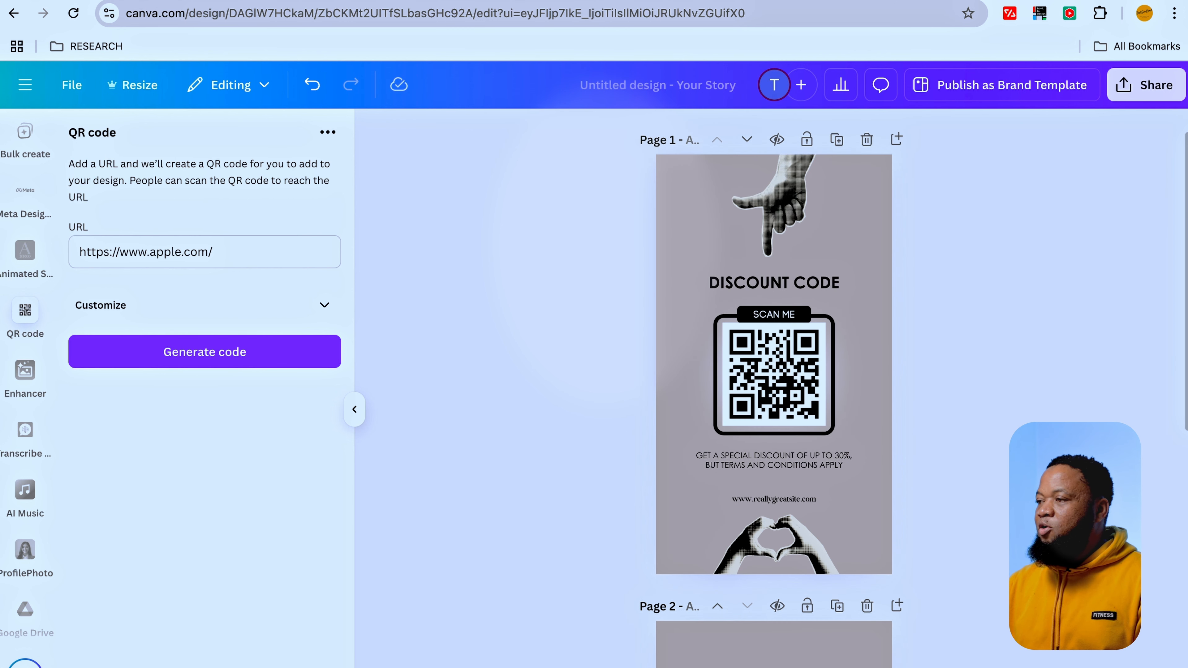
Step: Replace the DISCOUNT CODE heading on page 1 with MY WEBSITE
left_click(753, 281)
left_click(753, 279)
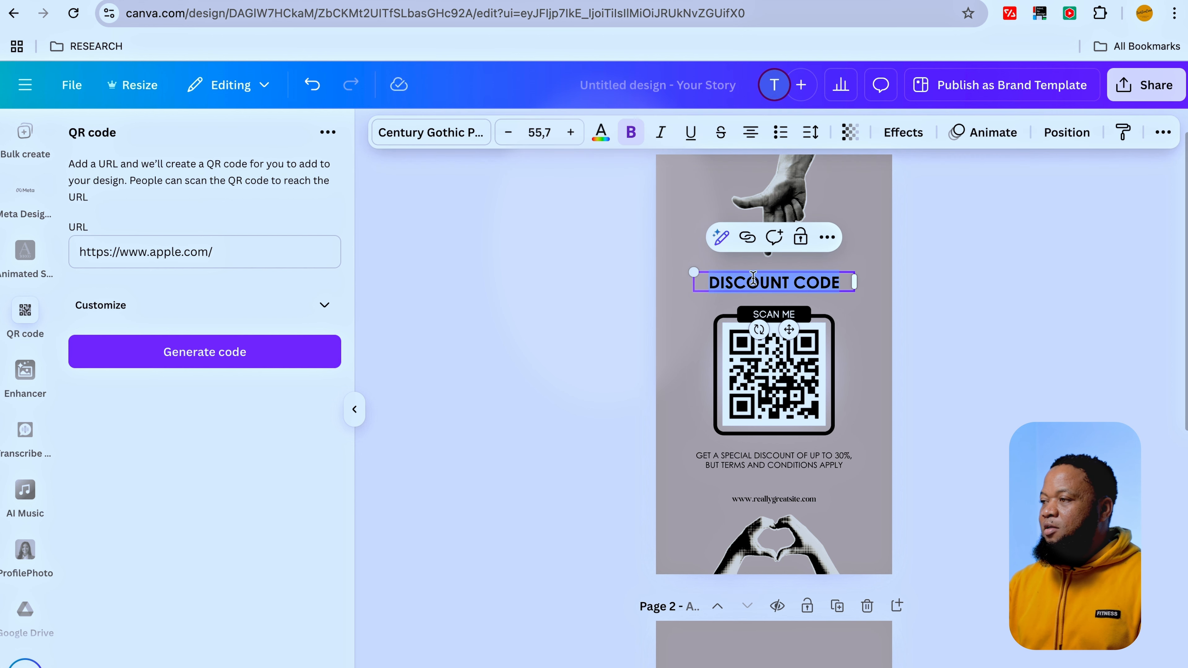
type("MY WEBSITE")
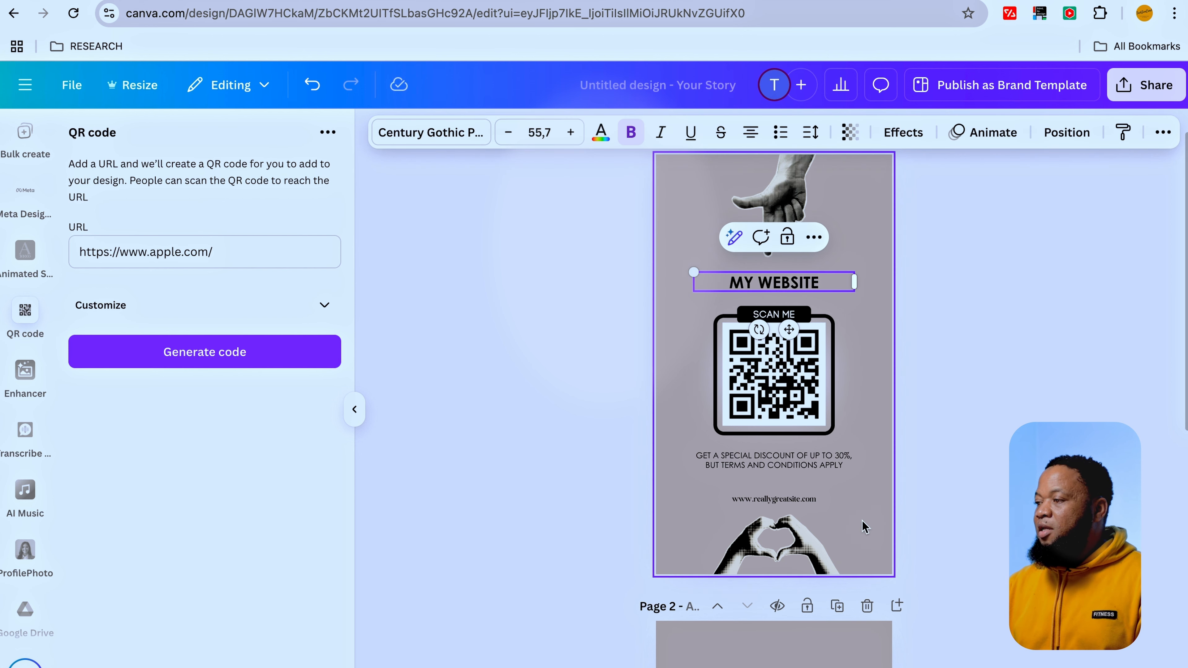
left_click(844, 377)
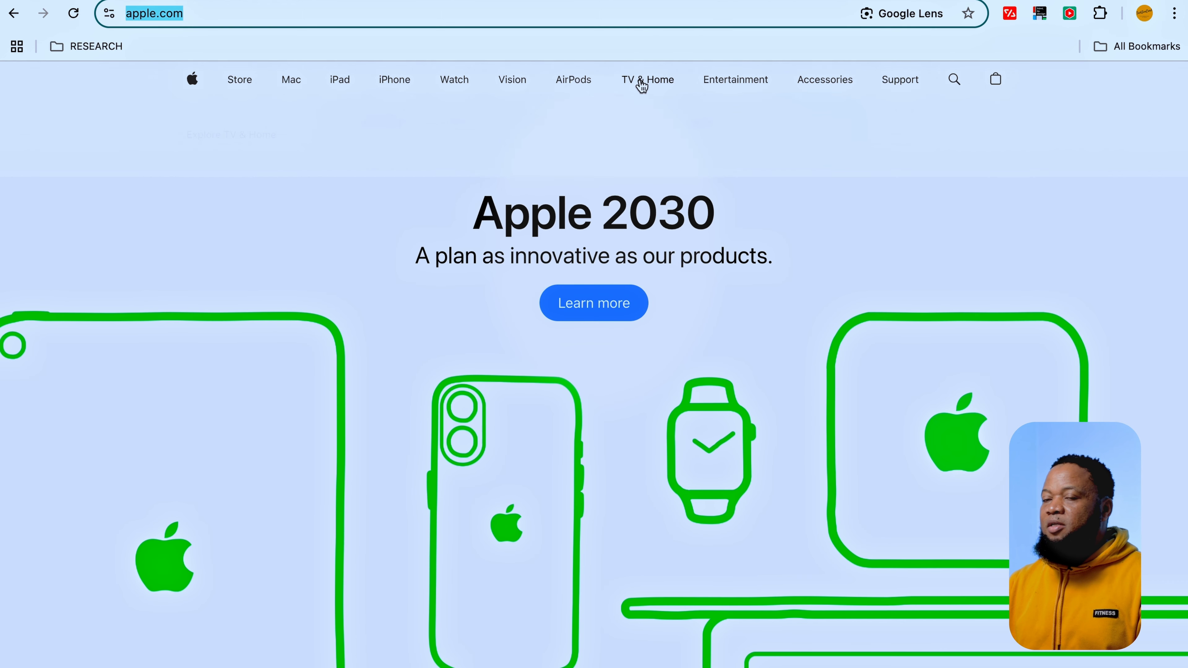
Step: Open Marble Restaurant's Menu & Prices page from the menus search, look through the dishes and copy the page's address
mouse_move(647, 80)
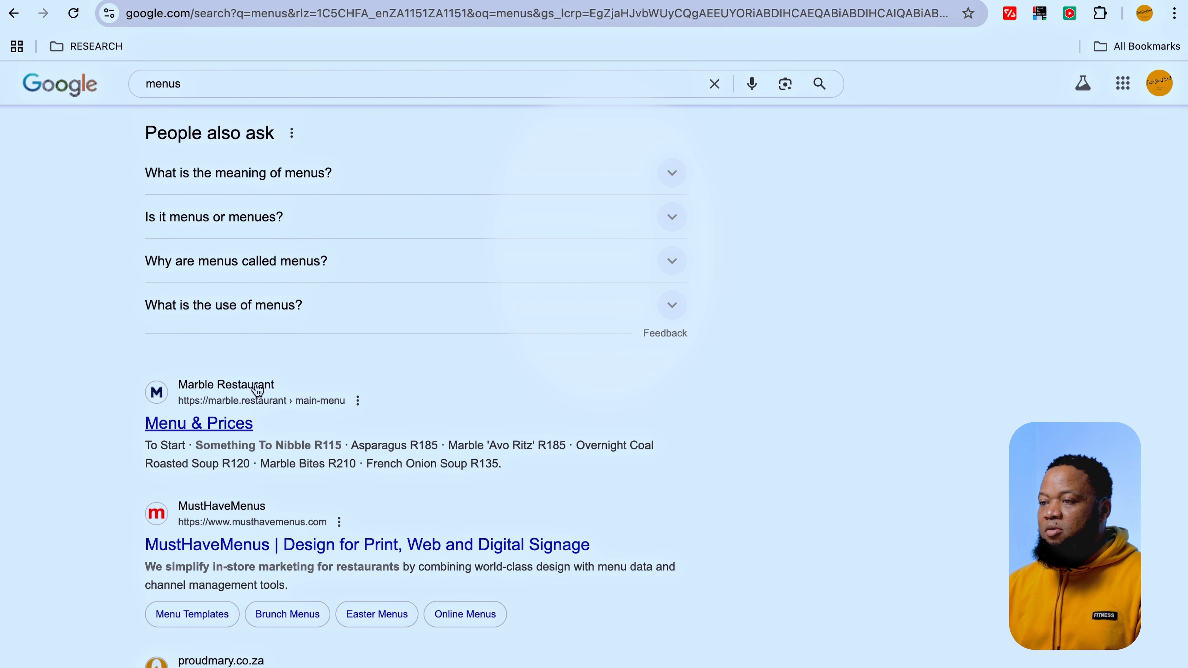
left_click(234, 428)
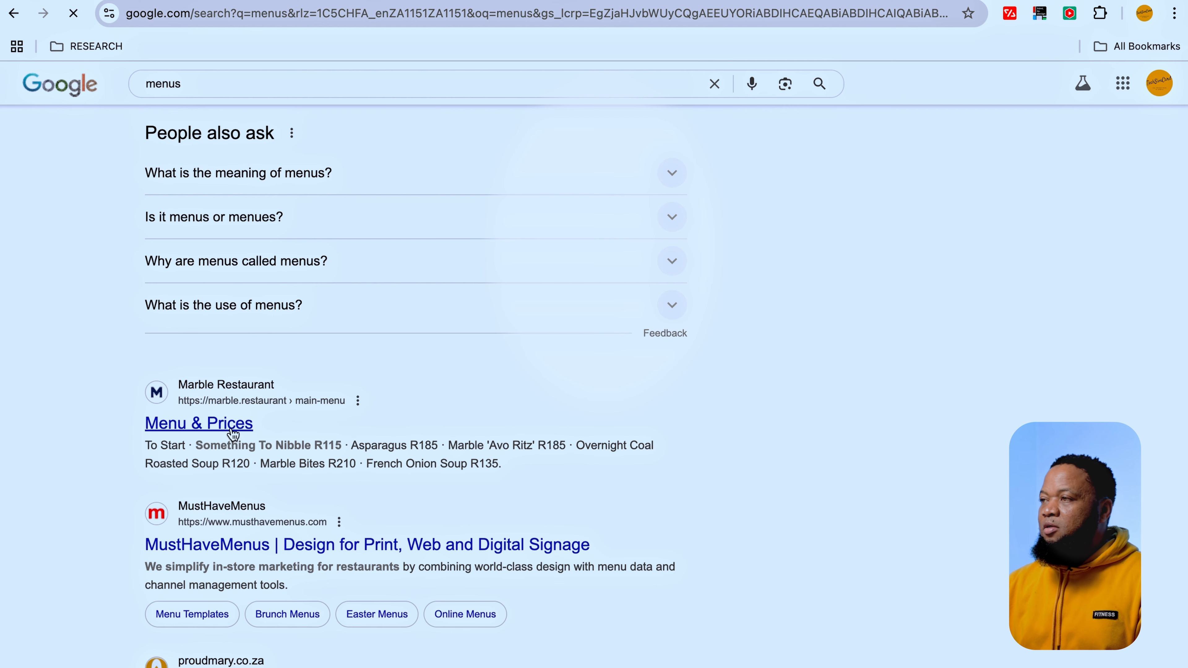
scroll(469, 486, "down", 15)
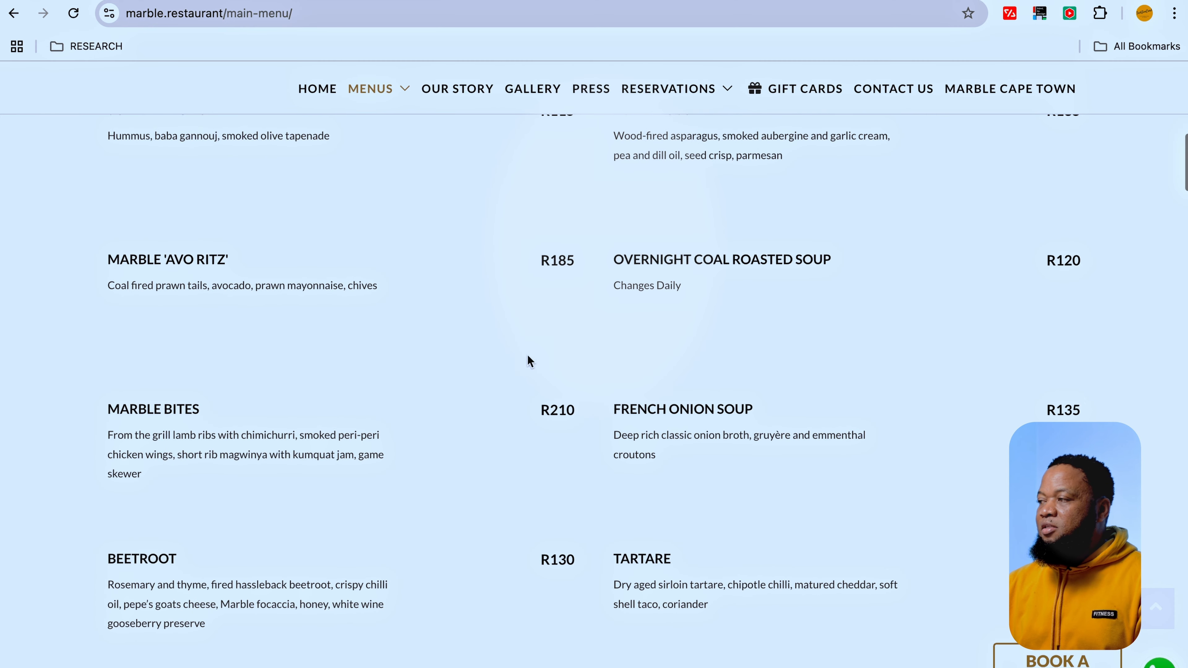
scroll(527, 361, "down", 6)
scroll(353, 290, "down", 7)
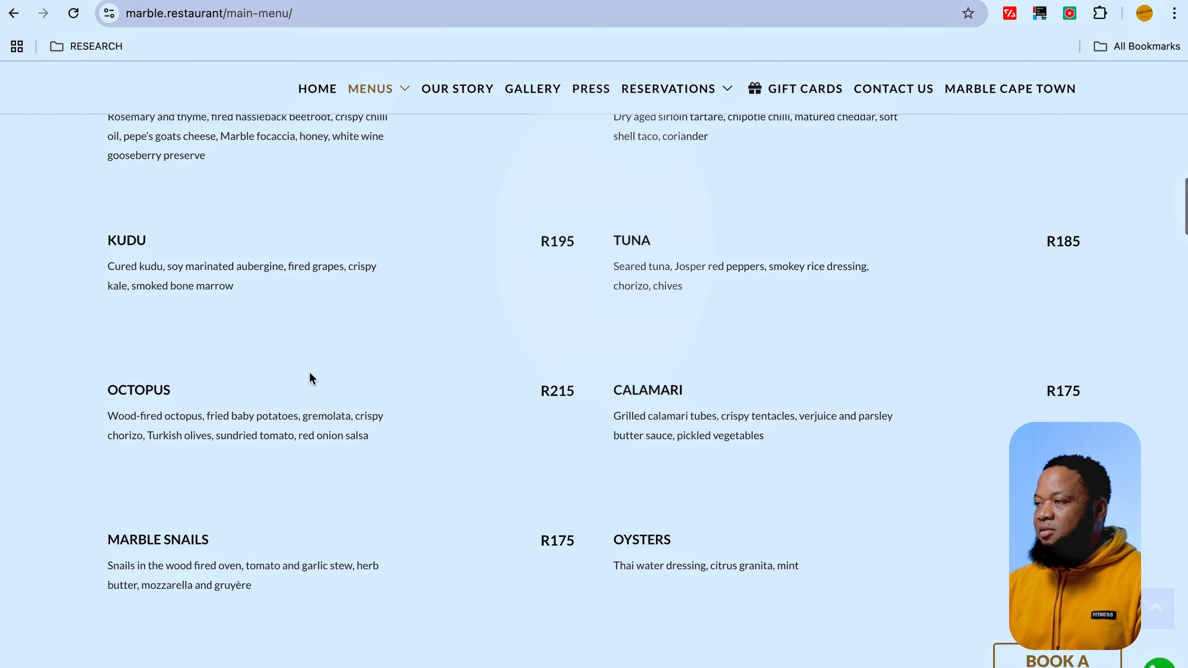
left_click(310, 15)
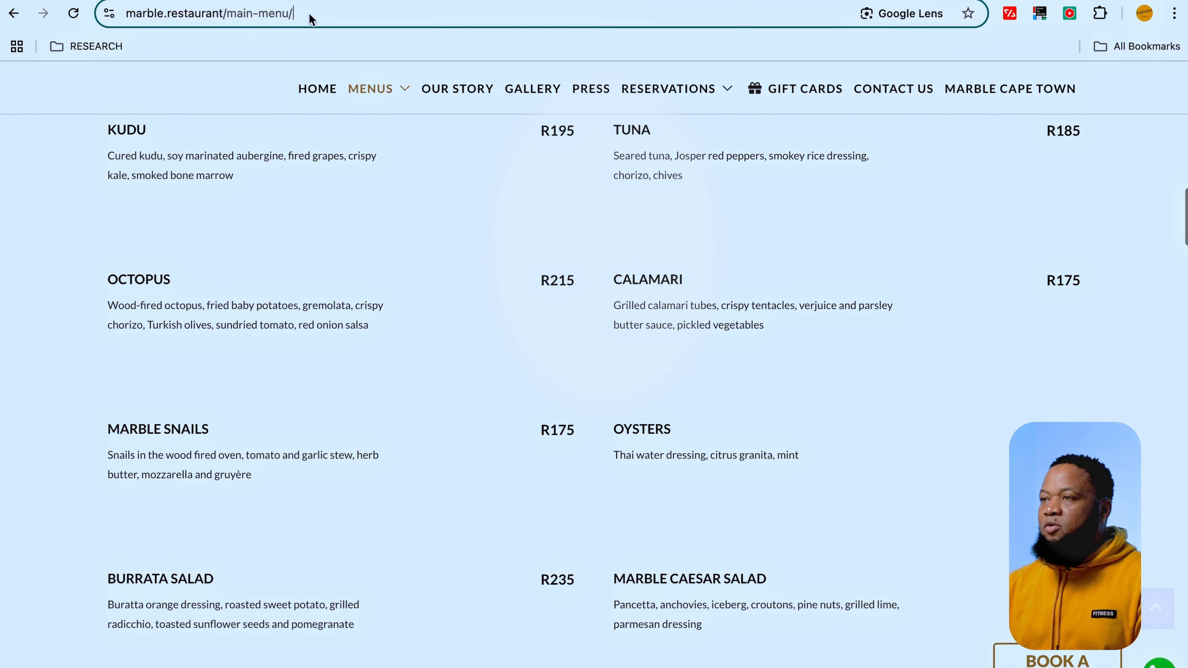
right_click(256, 15)
left_click(287, 149)
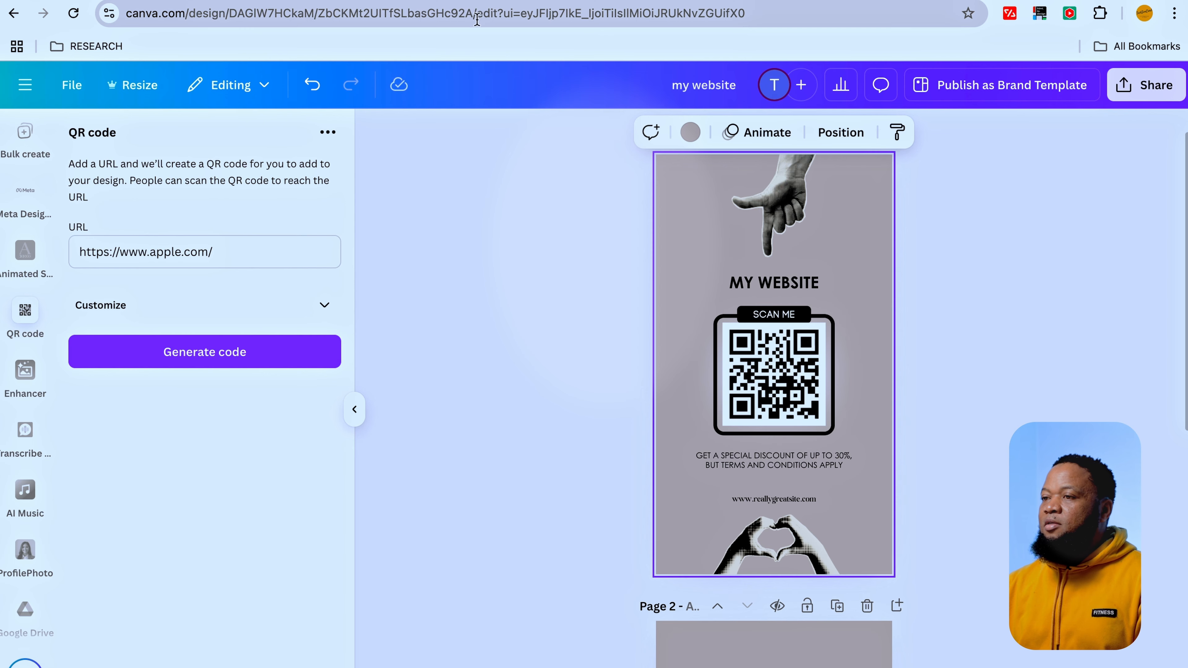
left_click(233, 253)
key("ctrl+a")
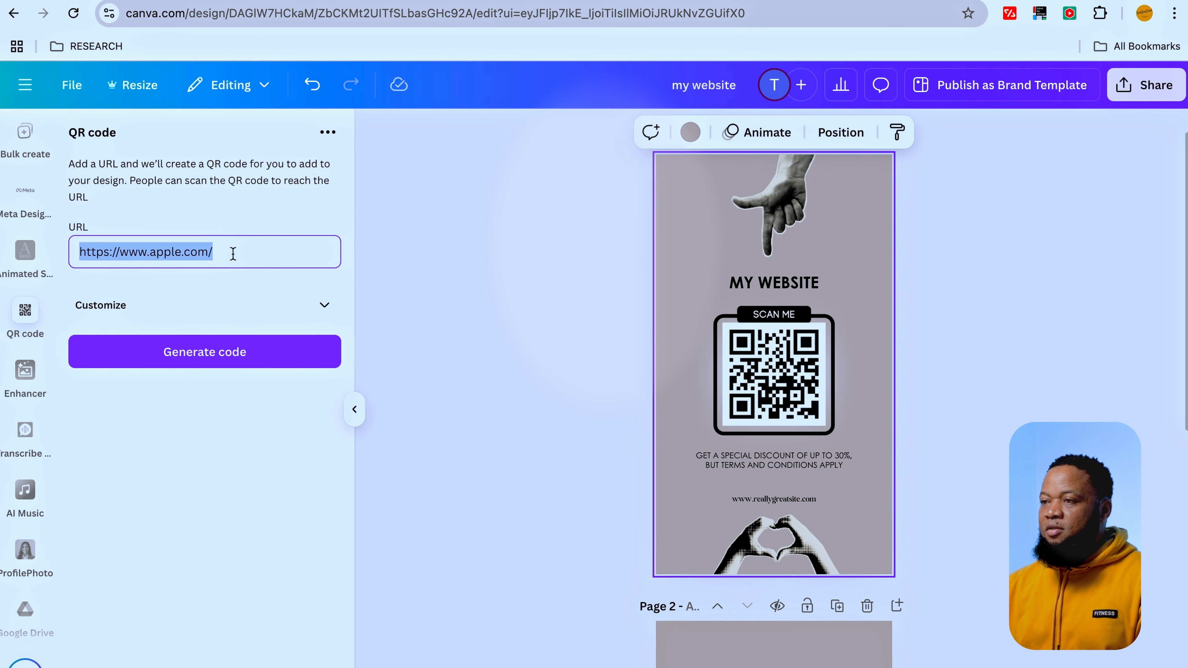
right_click(233, 252)
key("Escape")
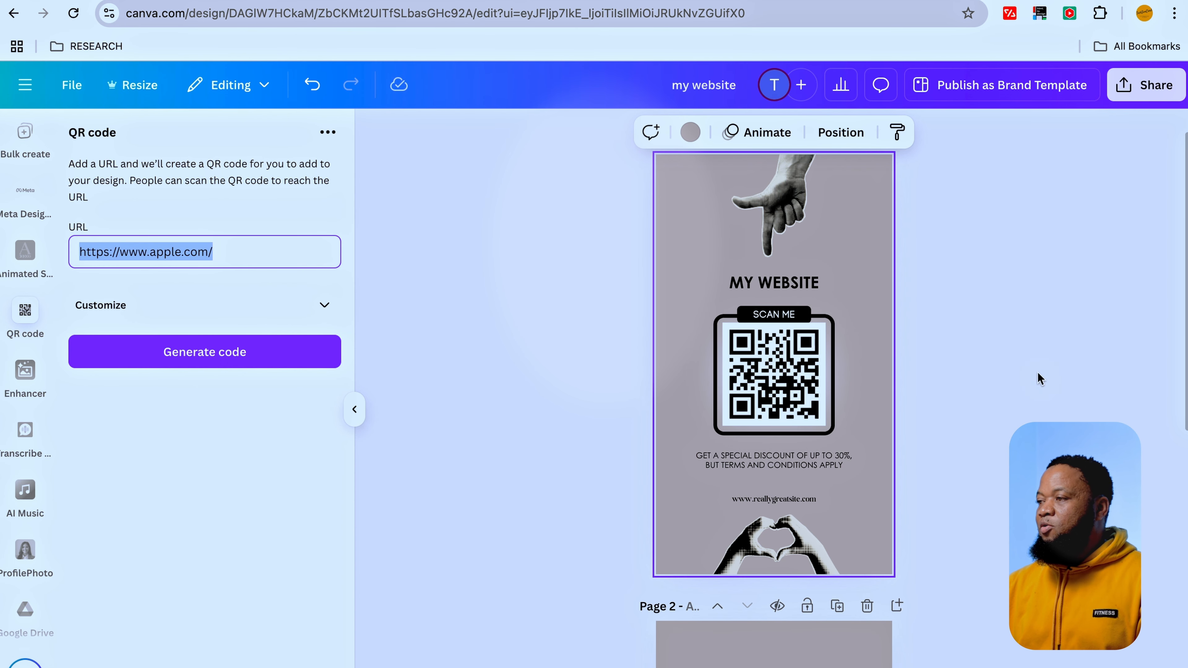